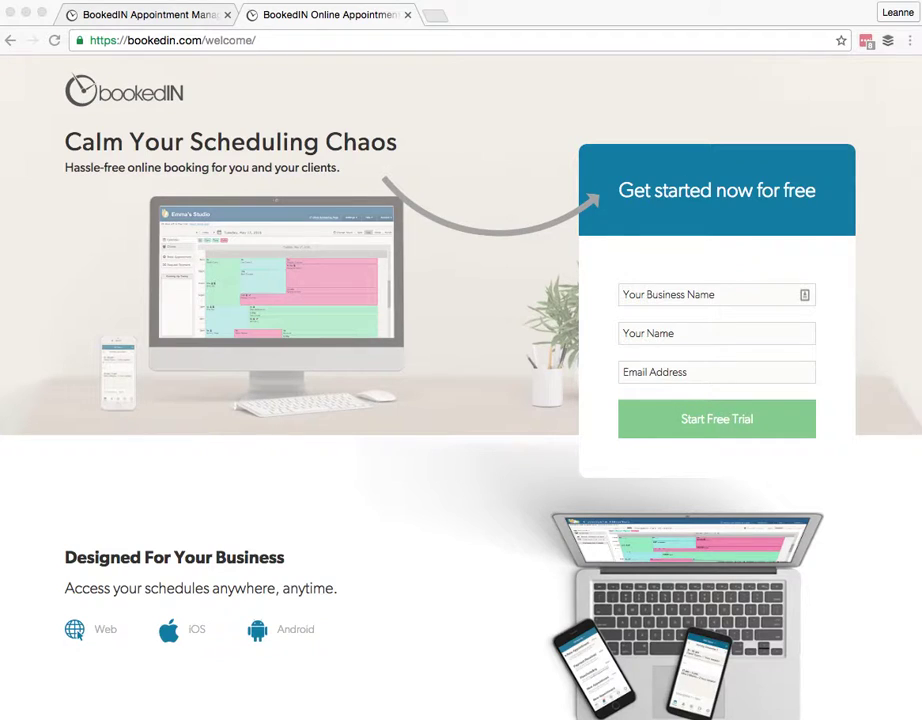
# Go back to the Appointment Manager tab and sign in to the studio's account
pyautogui.click(84, 18)
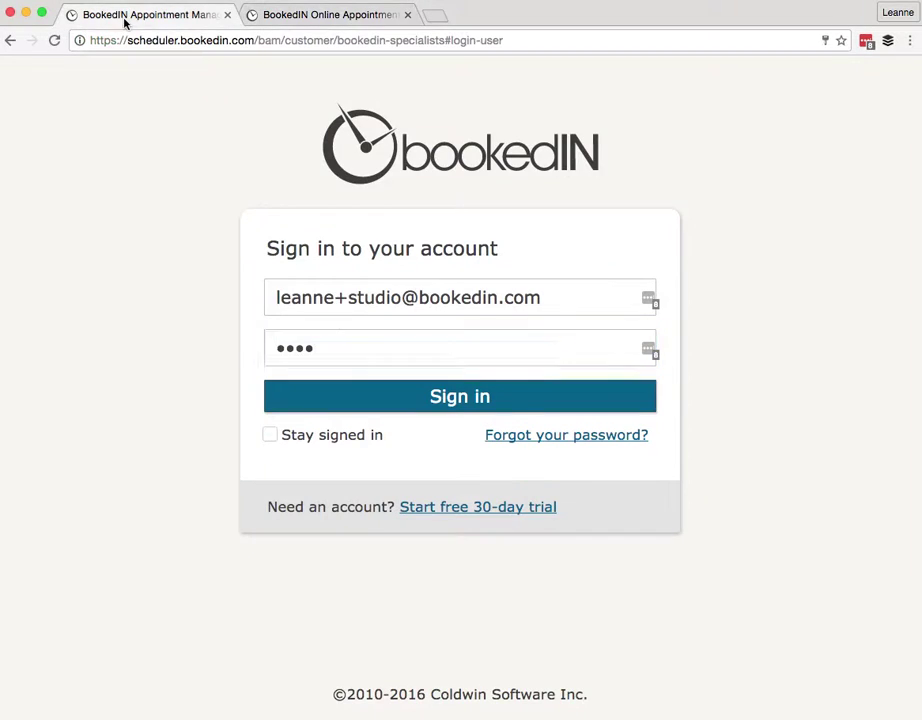
pyautogui.click(347, 406)
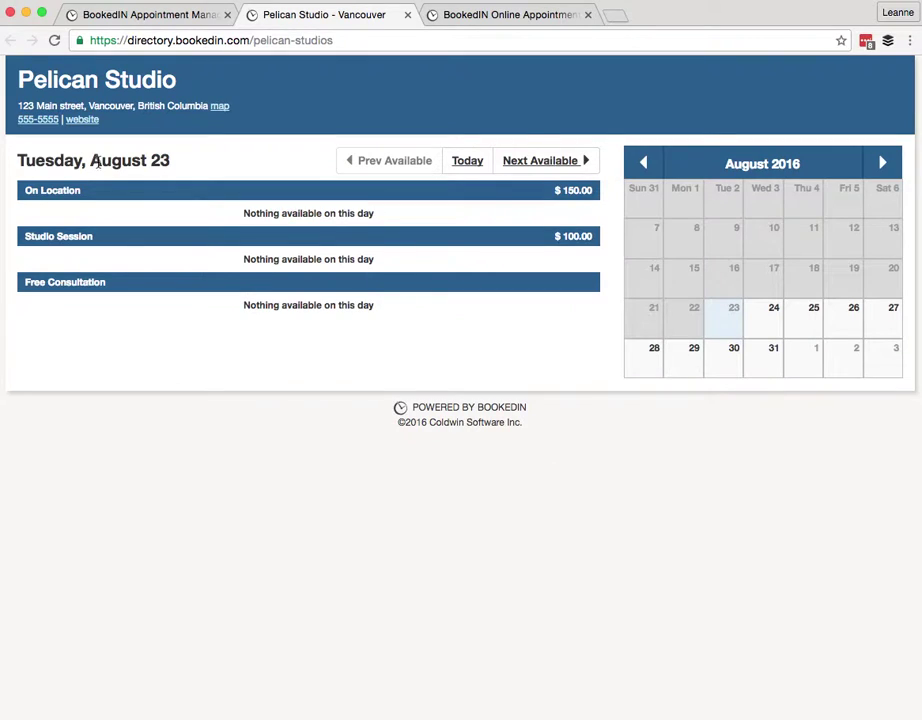
# Jump to the next available day, pick August 31, and start the 9:00am On Location booking
pyautogui.click(527, 168)
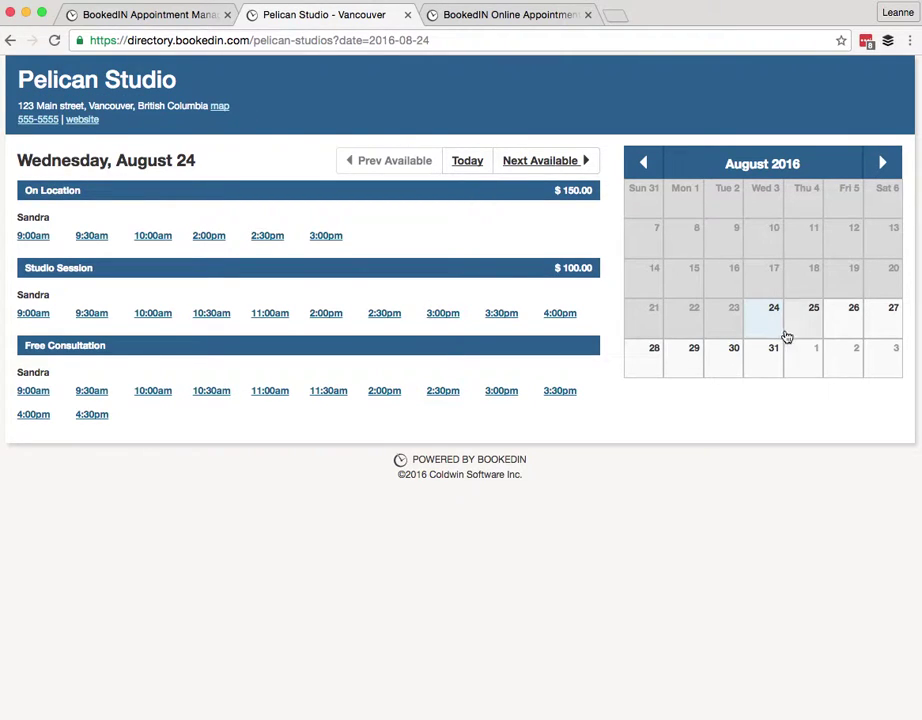
pyautogui.click(760, 369)
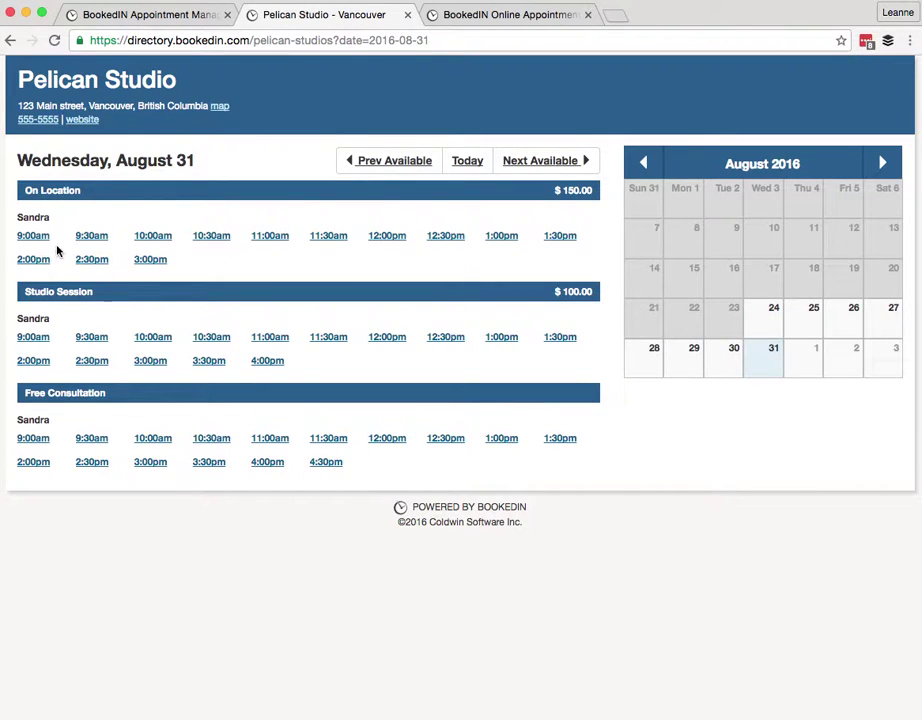
pyautogui.click(33, 237)
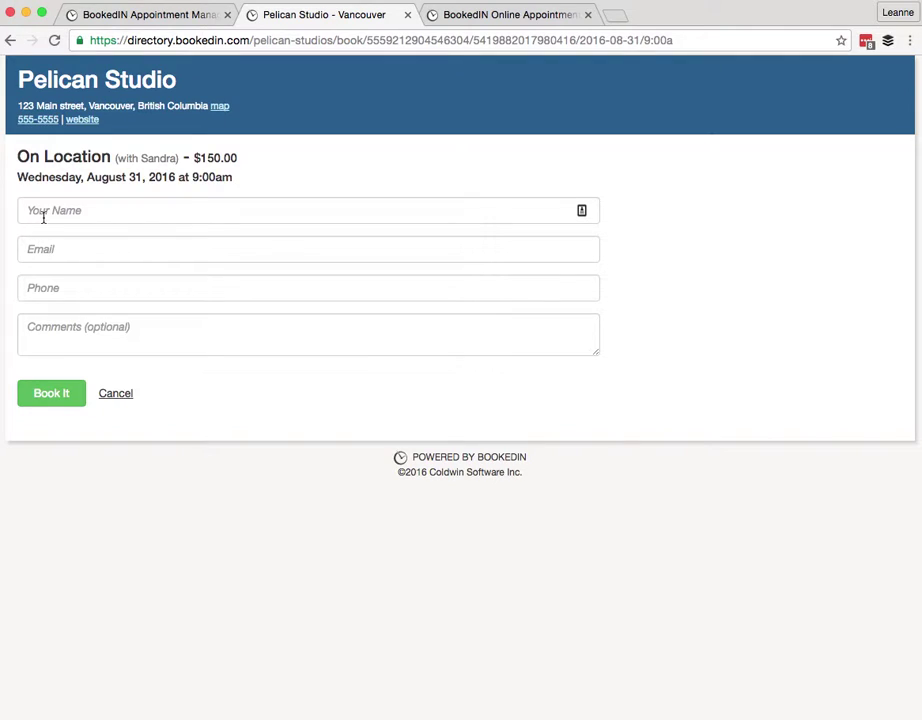
# Step through the booking form's name, email, phone and comments fields without filling them
pyautogui.click(60, 213)
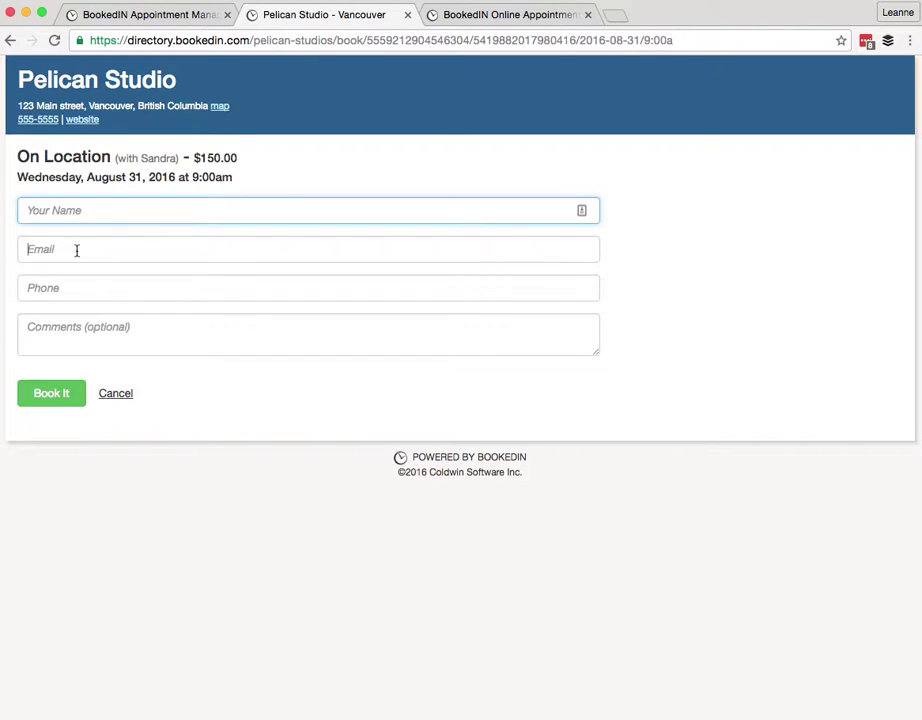
pyautogui.click(76, 250)
pyautogui.click(75, 288)
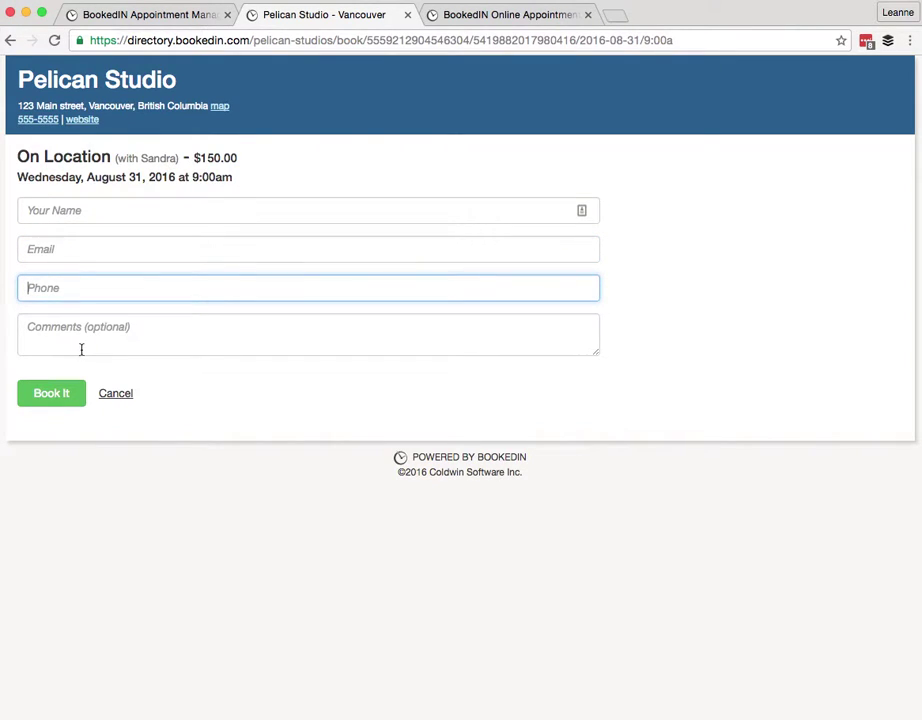
pyautogui.click(64, 318)
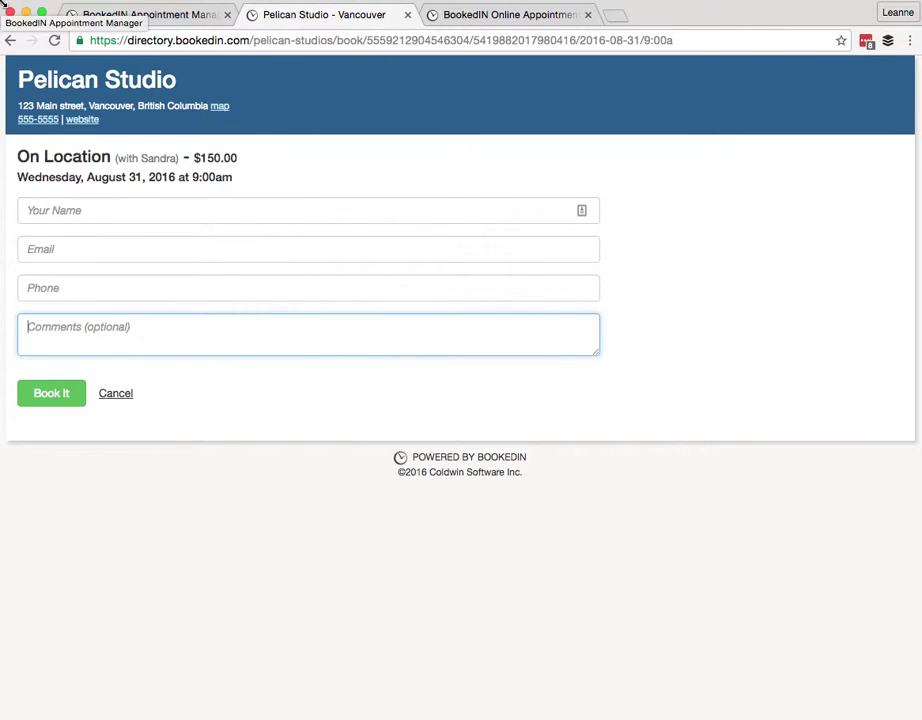
# Cancel the test booking and return to the Appointment Manager's week calendar
pyautogui.click(80, 17)
pyautogui.moveTo(80, 17); pyautogui.dragTo(6, 4)
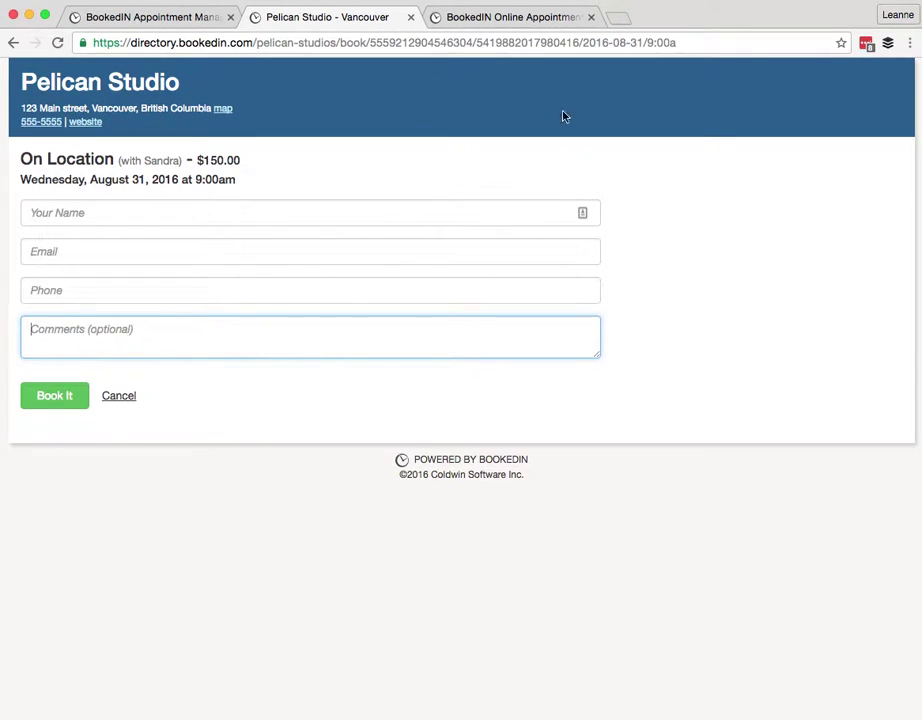
pyautogui.click(132, 398)
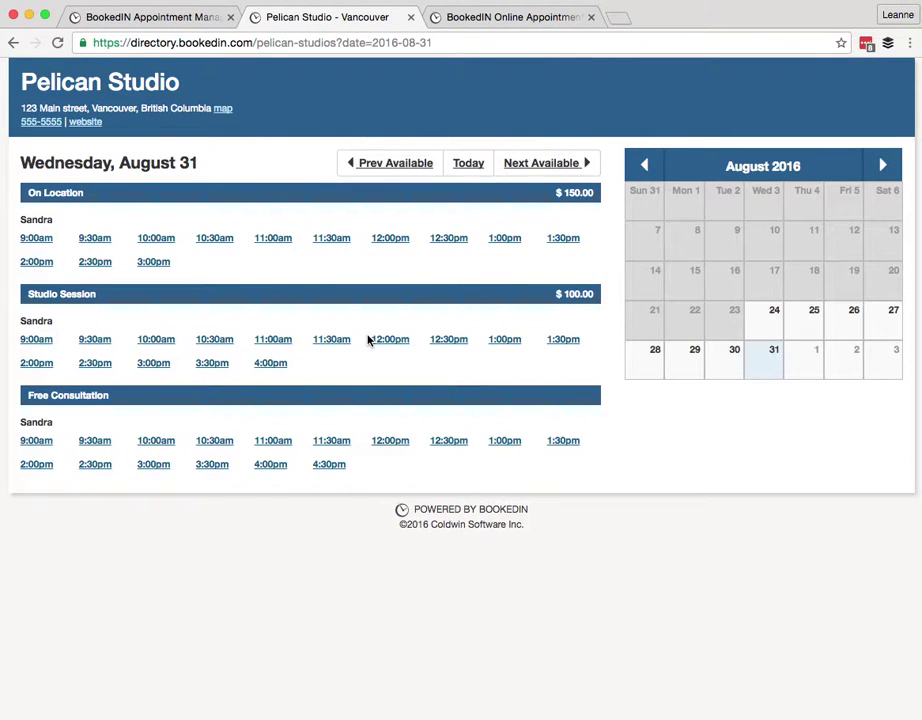
pyautogui.click(147, 20)
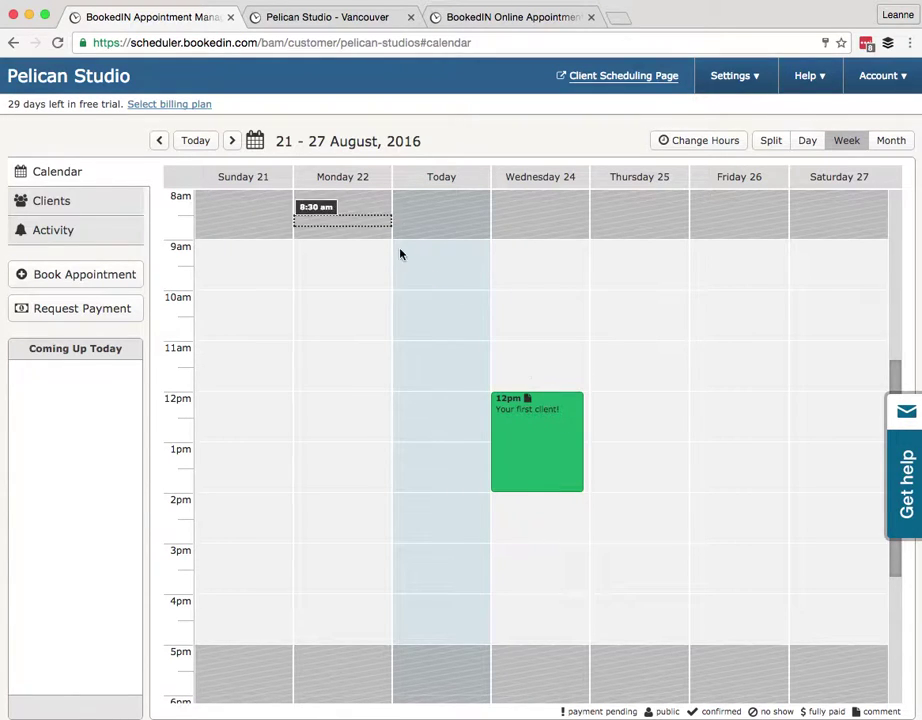
pyautogui.scroll(3, 350, 250)
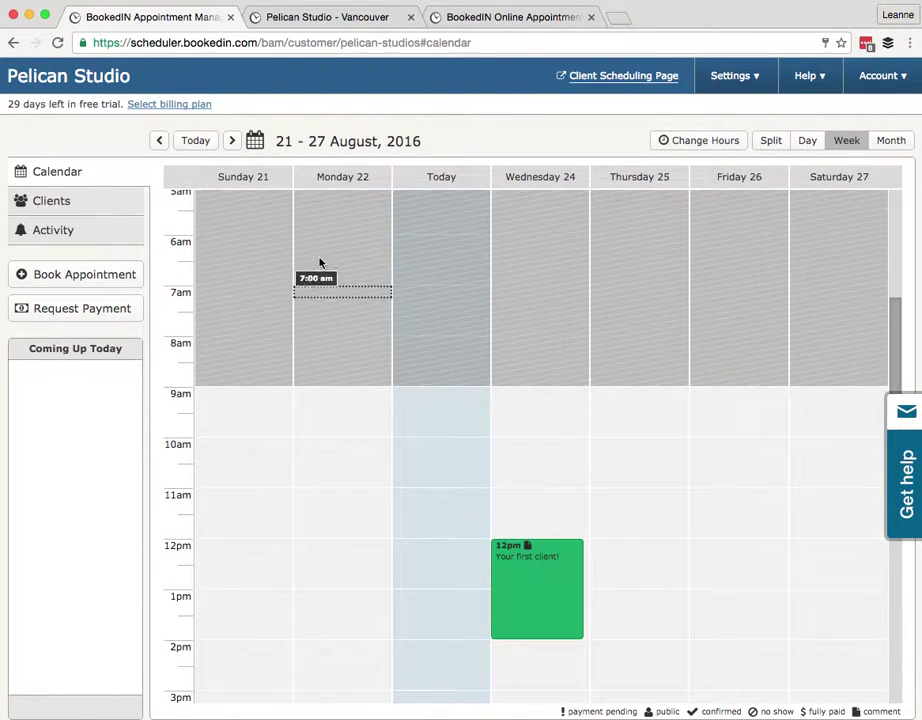
pyautogui.scroll(-3, 560, 387)
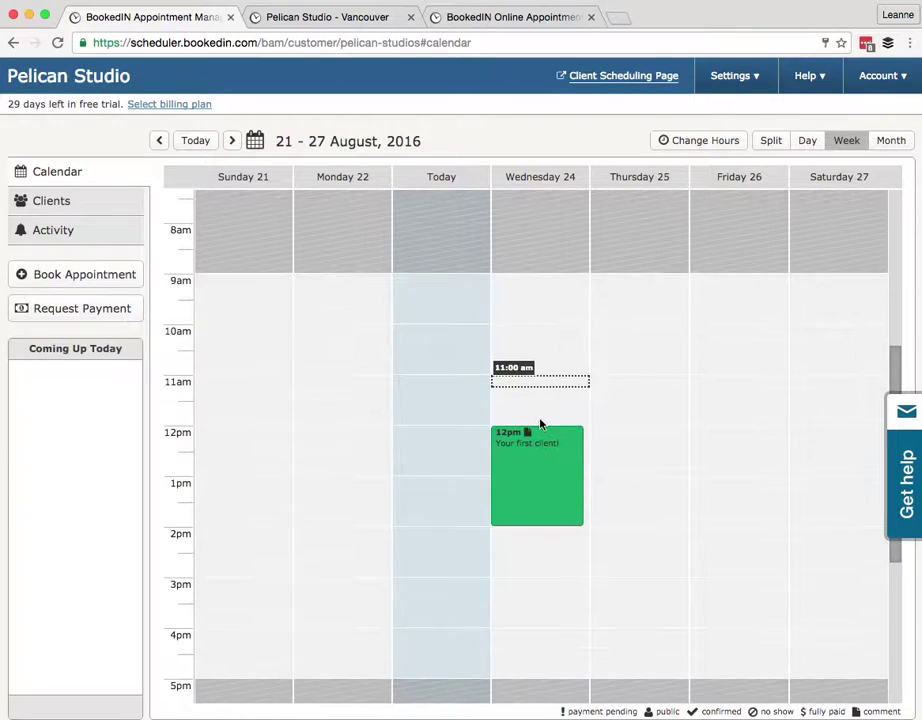
pyautogui.scroll(-2, 590, 492)
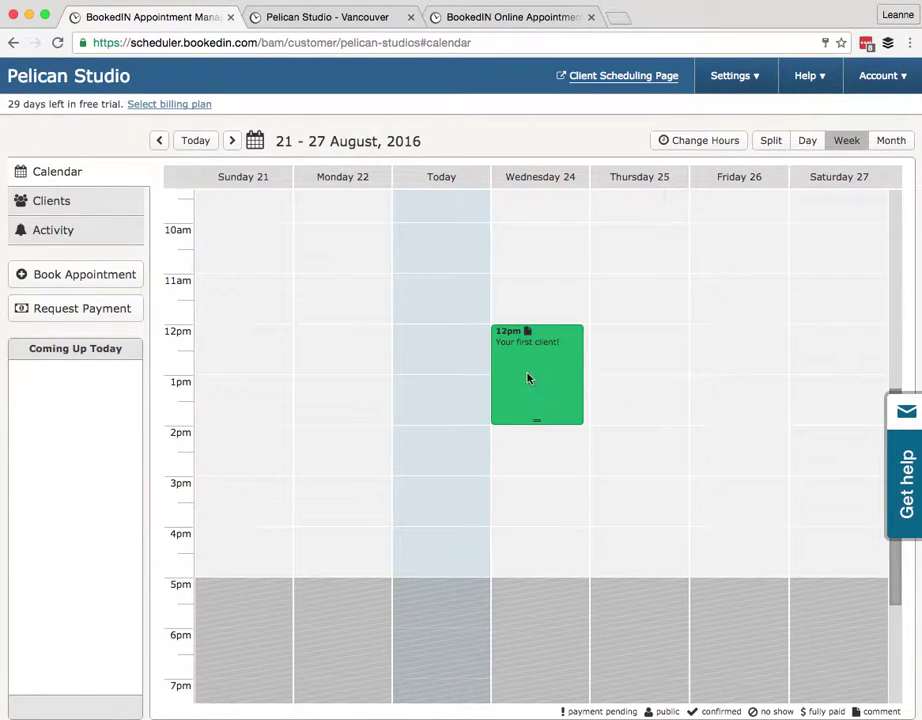
pyautogui.click(540, 373)
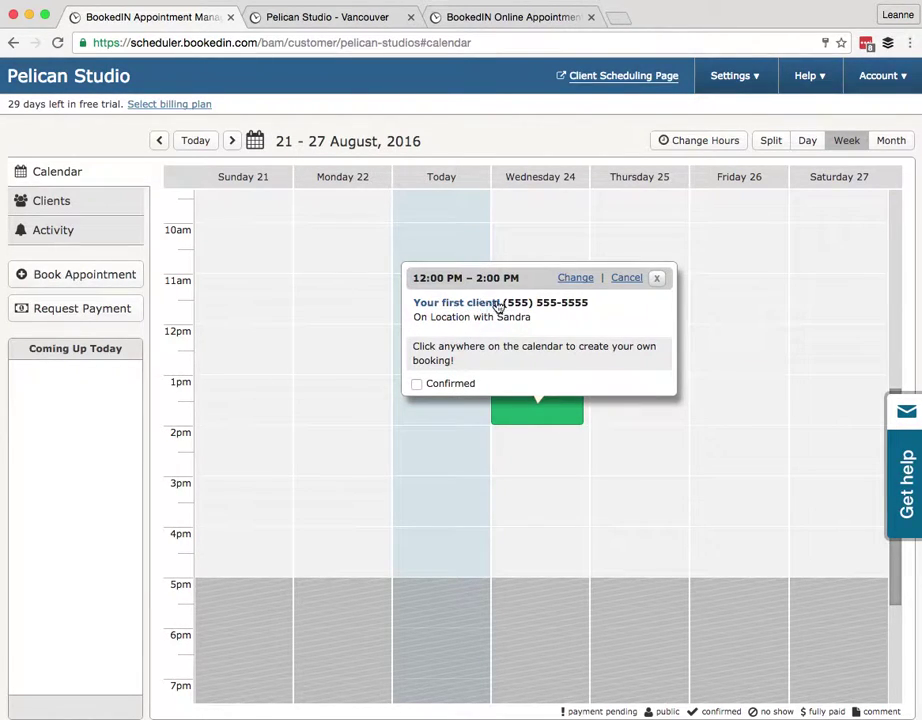
pyautogui.click(578, 281)
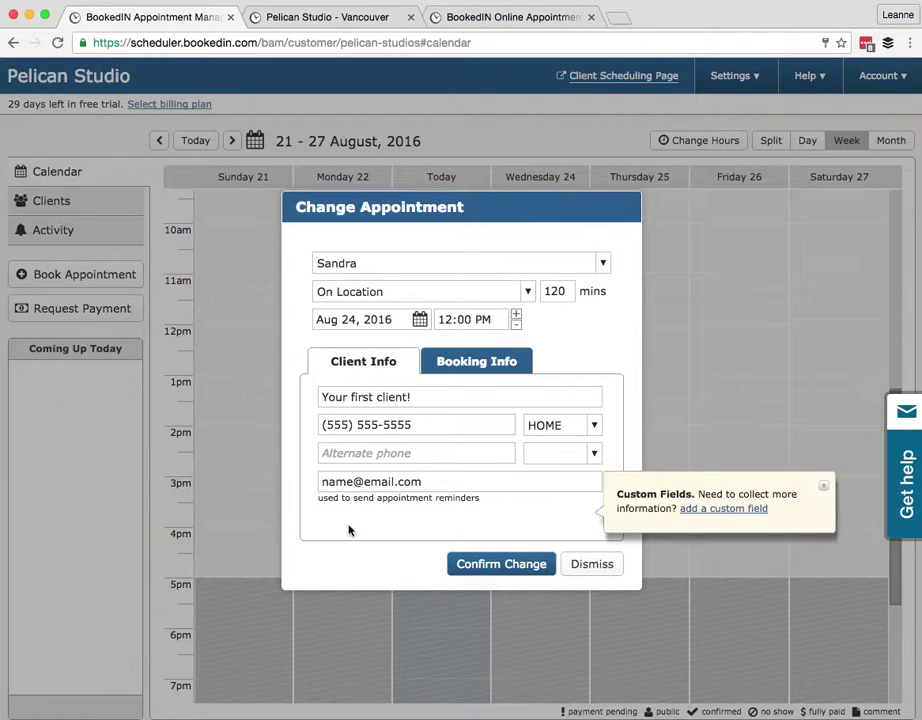
pyautogui.click(484, 365)
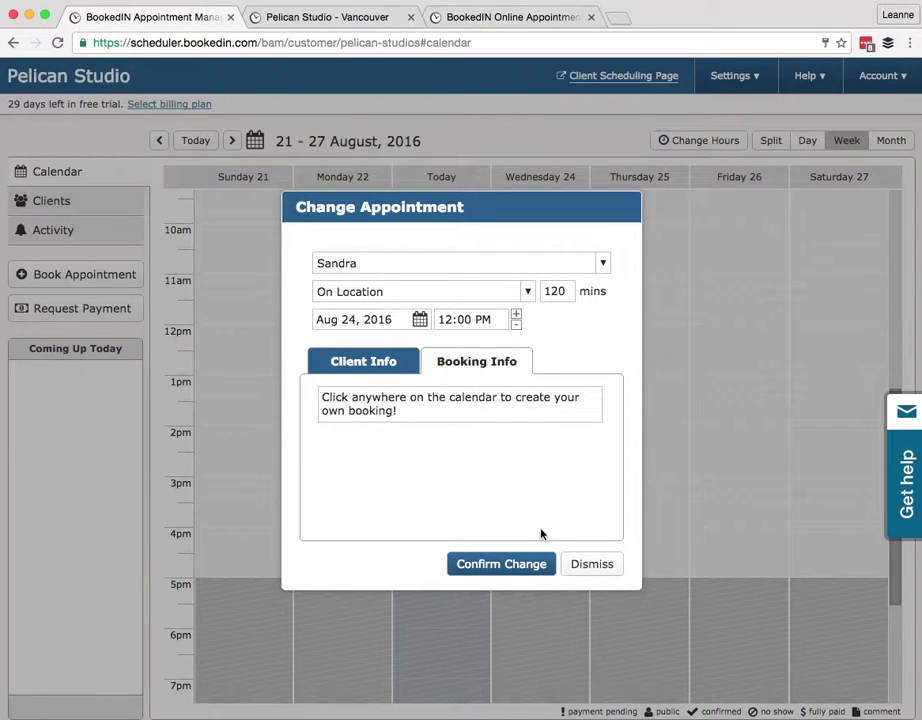
pyautogui.click(593, 564)
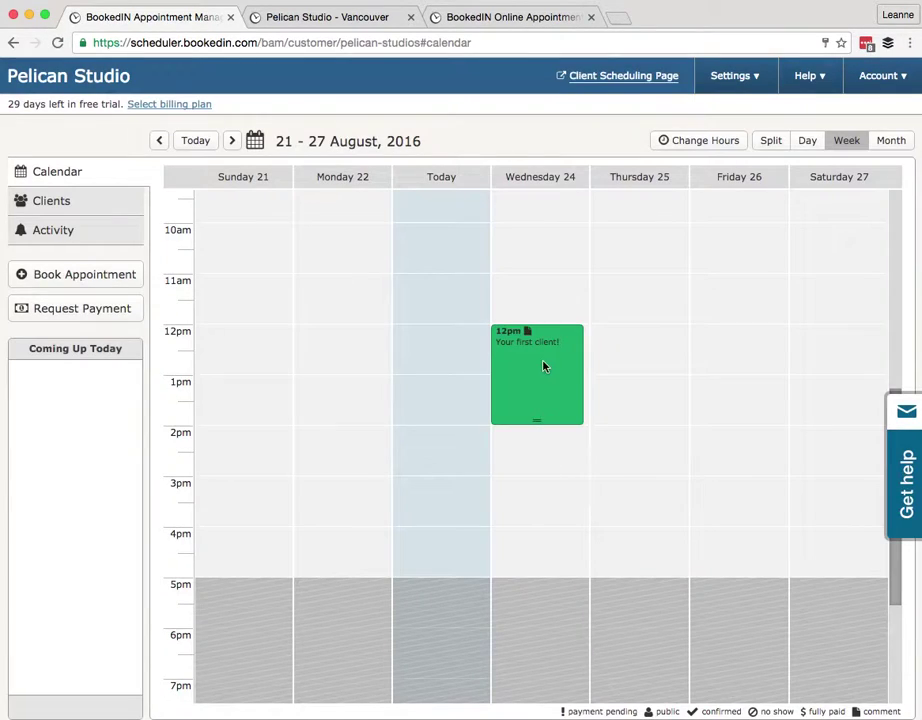
pyautogui.click(541, 379)
pyautogui.moveTo(541, 379); pyautogui.dragTo(566, 338)
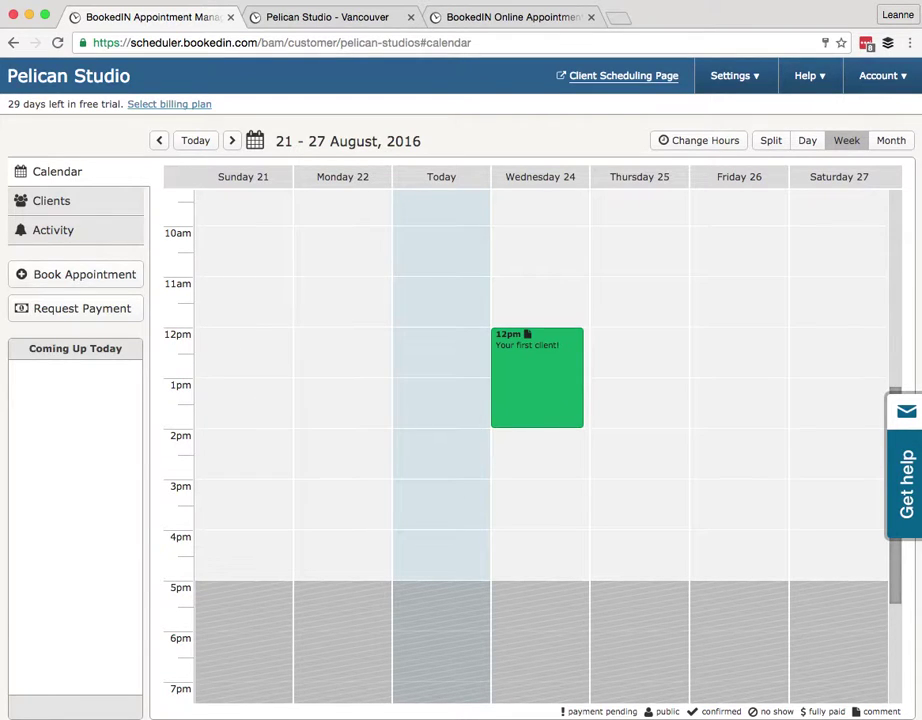
pyautogui.click(651, 336)
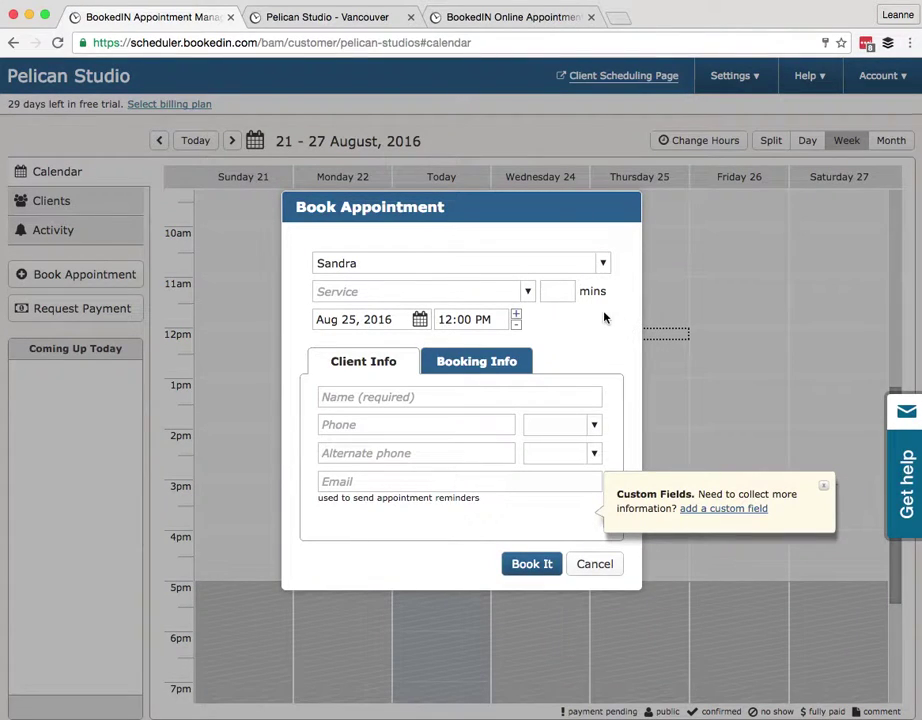
# Book a Studio Session at 12pm Thursday 25 August, entering the client's name and e-mail
pyautogui.click(390, 292)
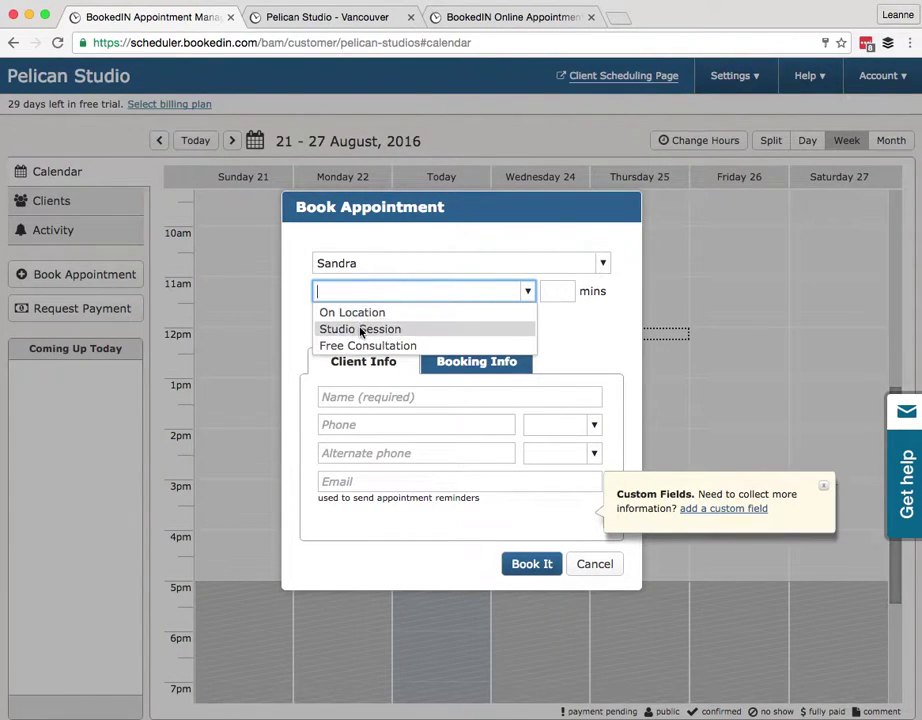
pyautogui.click(361, 331)
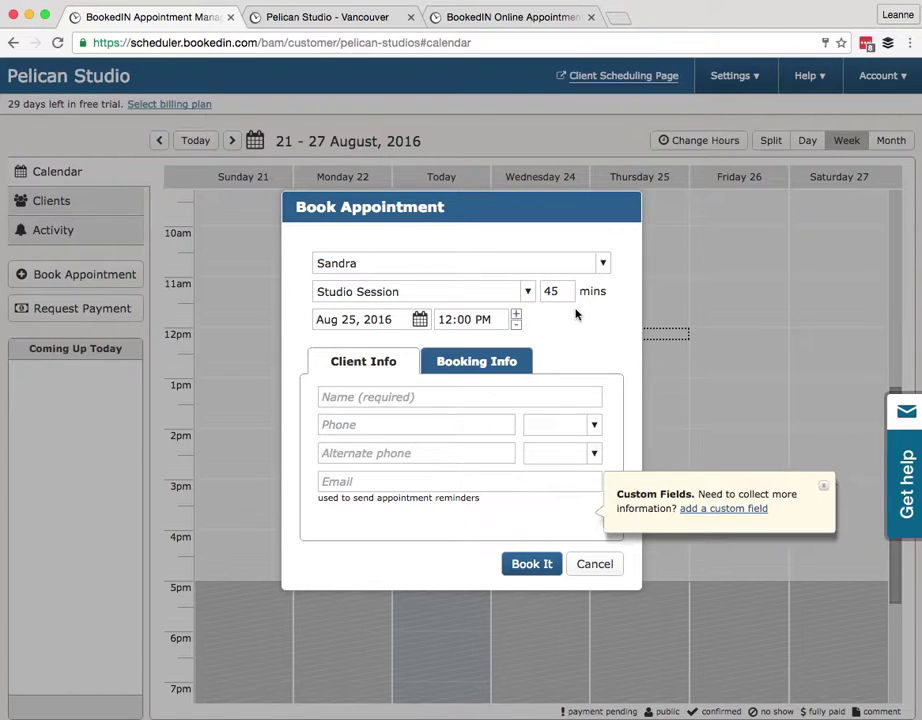
pyautogui.click(395, 398)
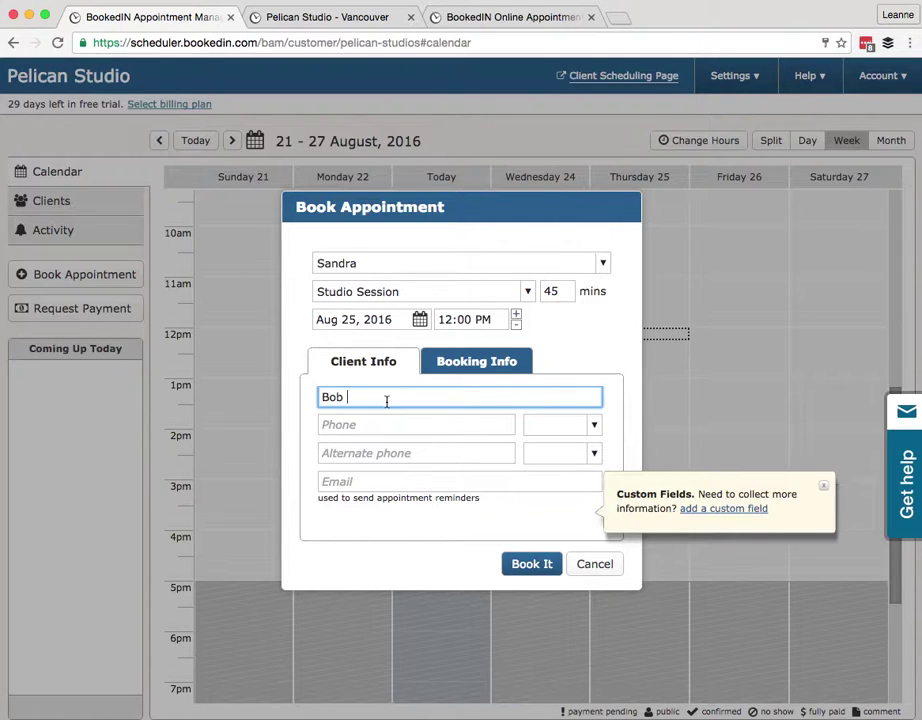
pyautogui.click(376, 455)
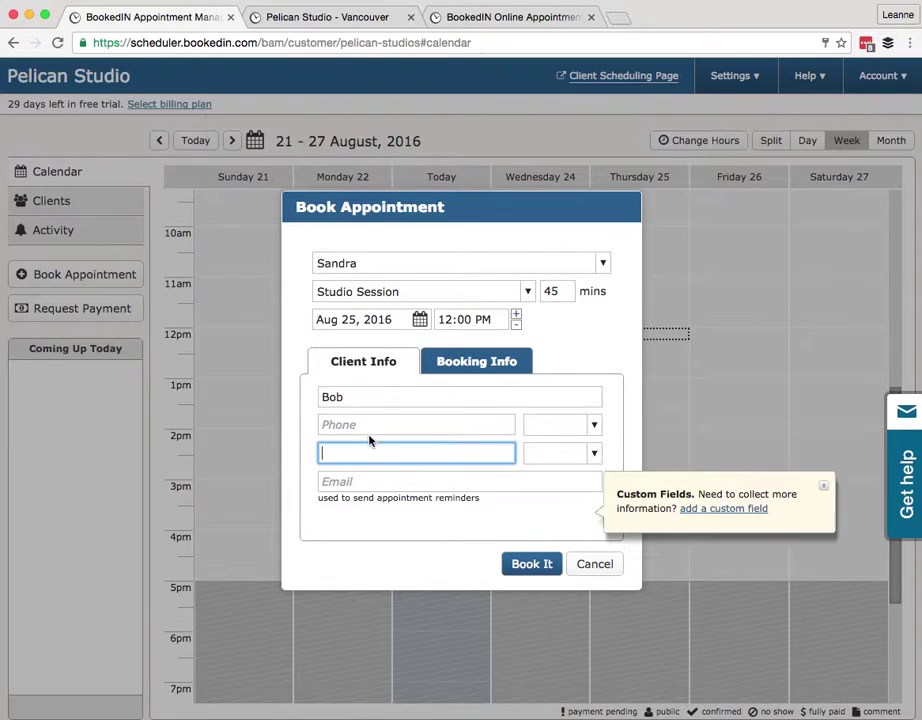
pyautogui.click(367, 482)
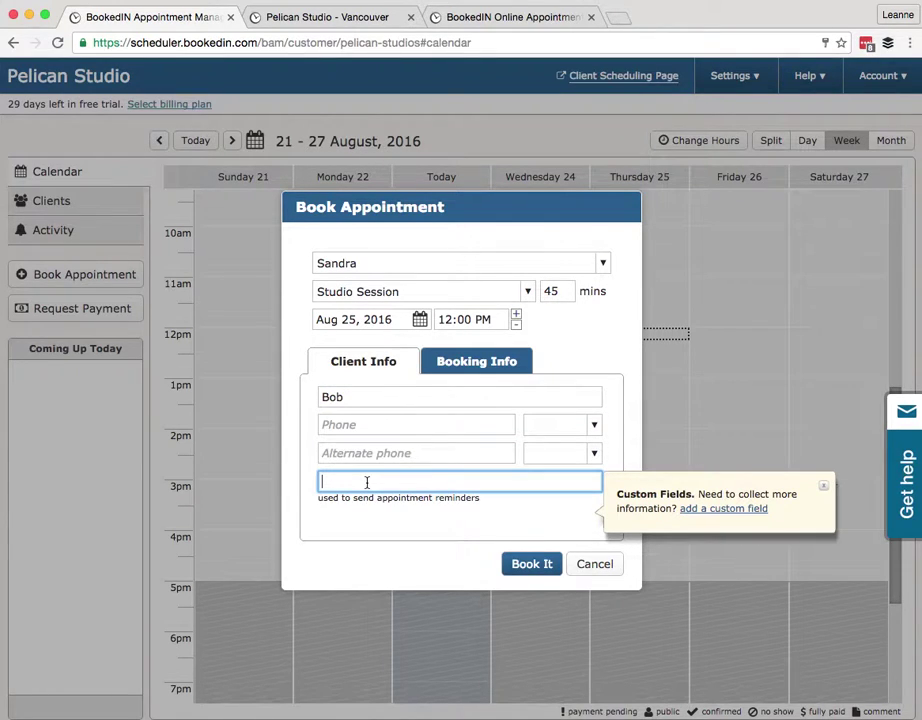
pyautogui.write('bob@bob.com')
pyautogui.click(535, 566)
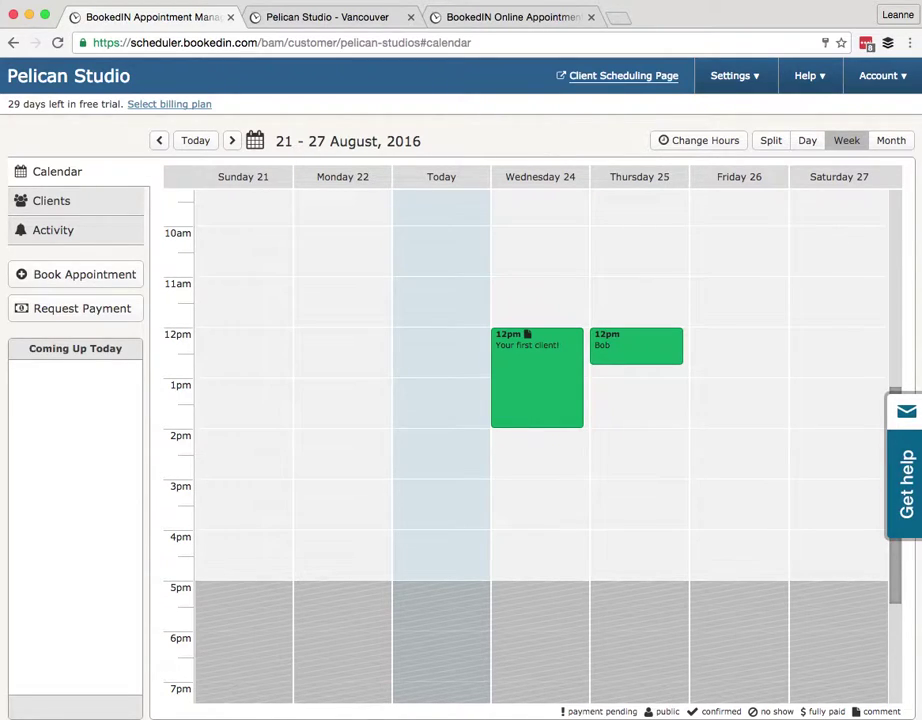
pyautogui.moveTo(540, 427); pyautogui.dragTo(514, 564)
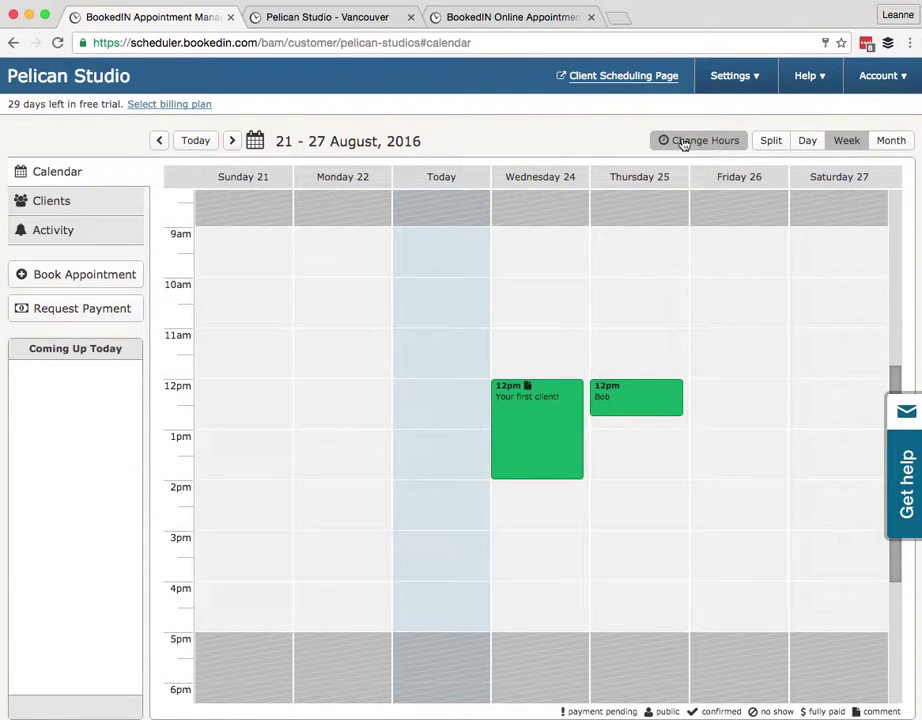
# In the weekly recurring hours, make Saturday and Sunday unavailable
pyautogui.click(706, 143)
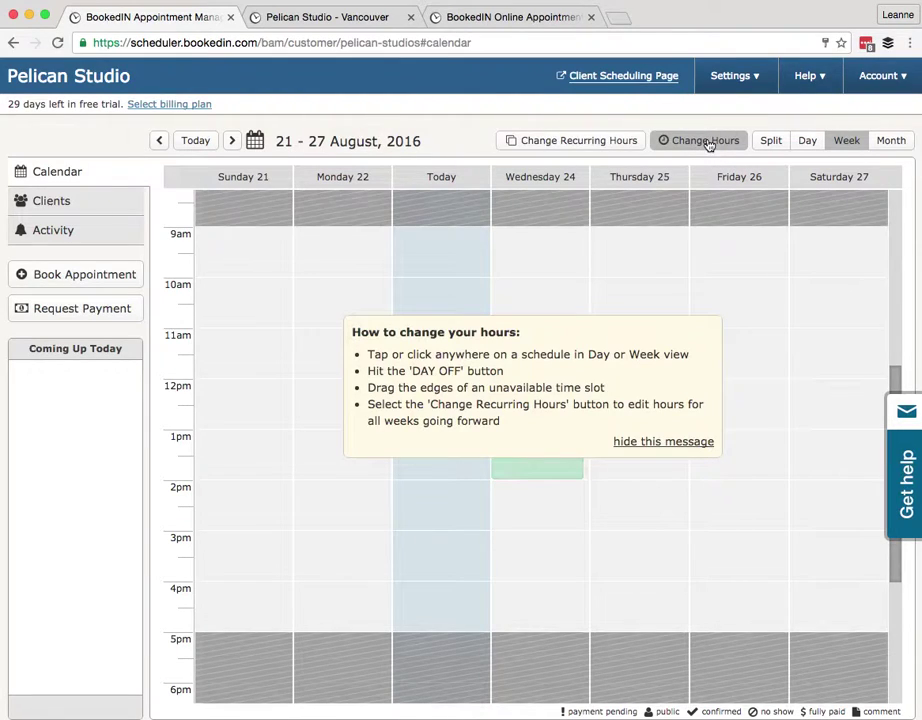
pyautogui.click(548, 142)
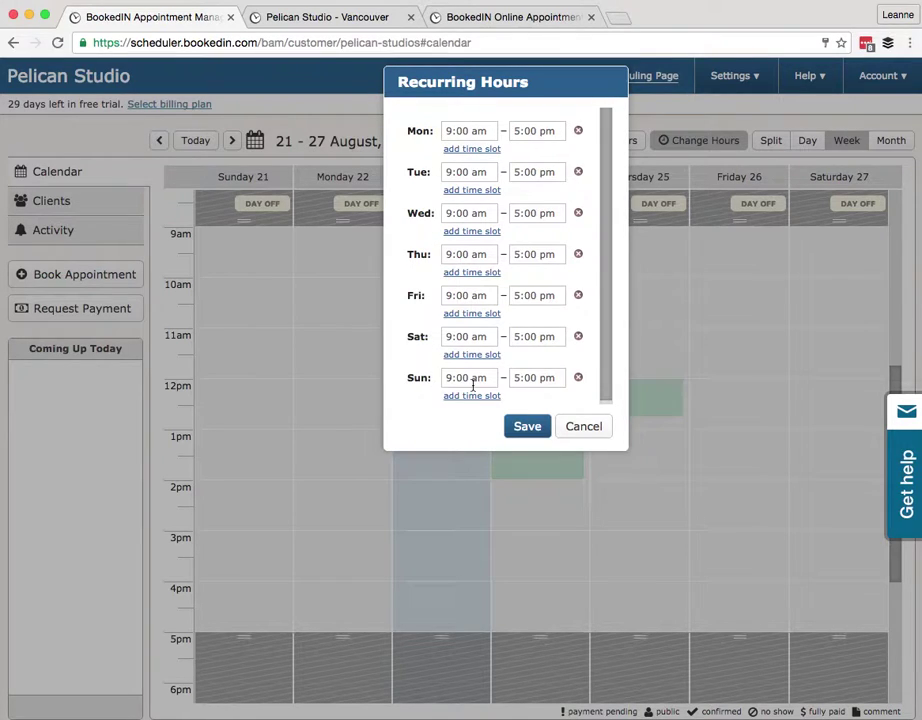
pyautogui.click(578, 338)
pyautogui.click(578, 374)
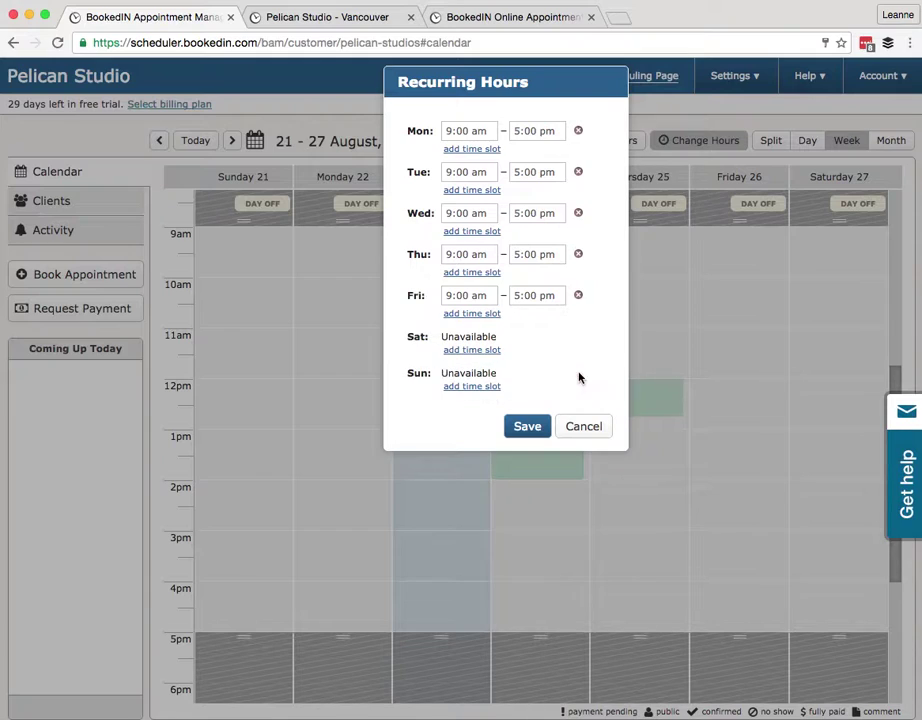
# Split Friday into 9:00–11:00 am and 1:00–7:00 pm and save the recurring hours
pyautogui.click(458, 313)
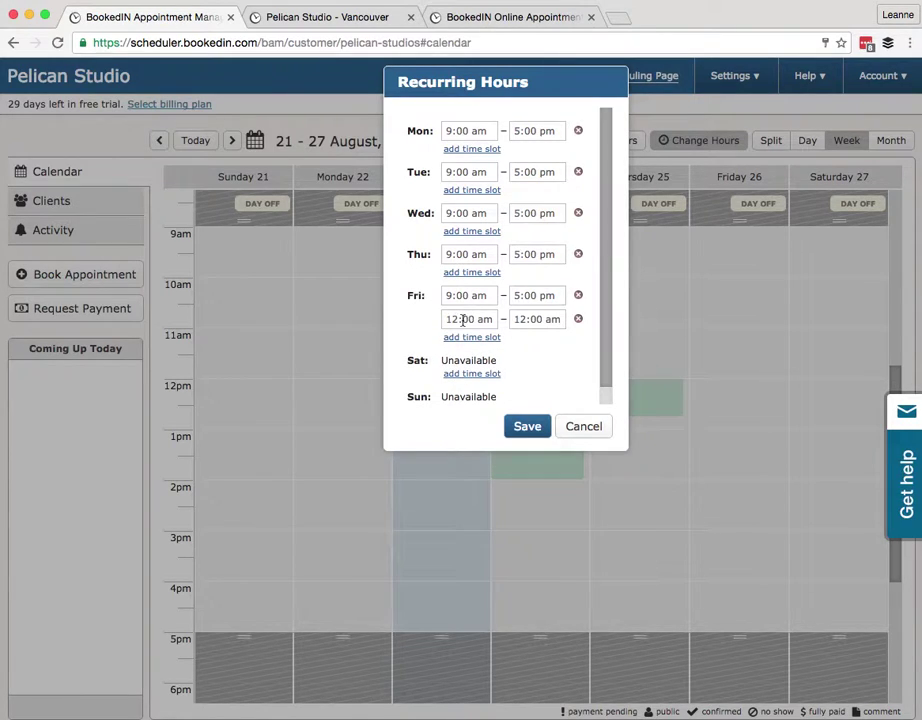
pyautogui.click(520, 295)
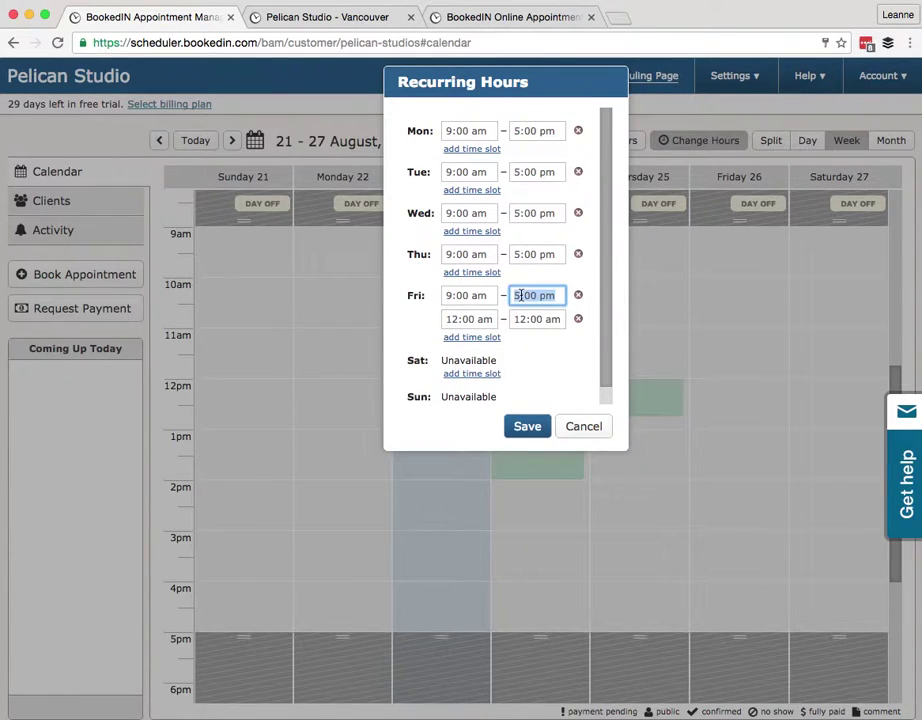
pyautogui.write('11am')
pyautogui.press('Tab')
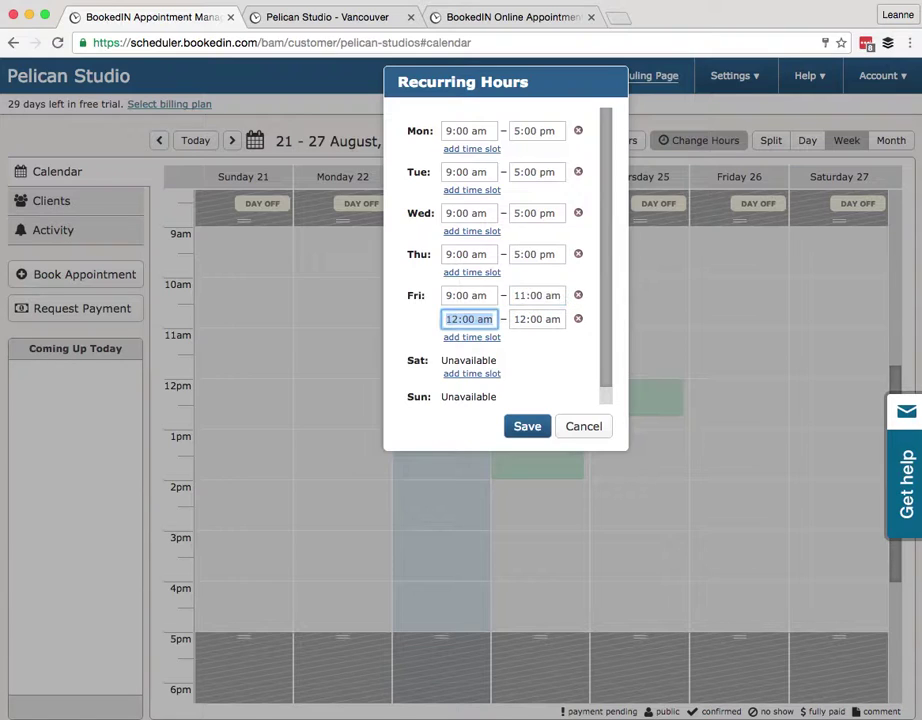
pyautogui.write('1pm')
pyautogui.press('Tab')
pyautogui.write('7pm')
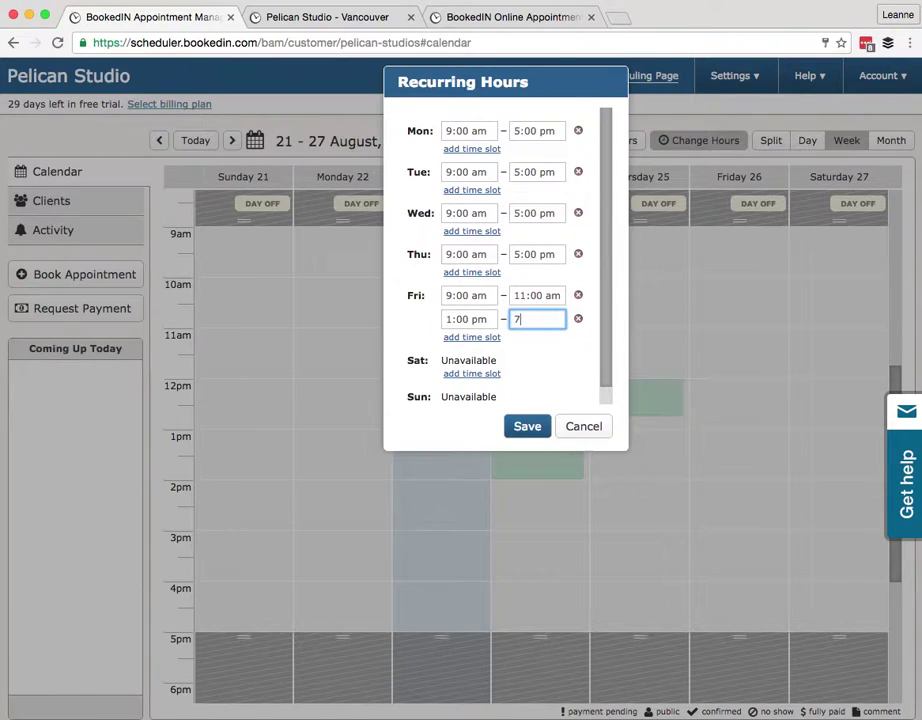
pyautogui.press('Tab')
pyautogui.click(525, 426)
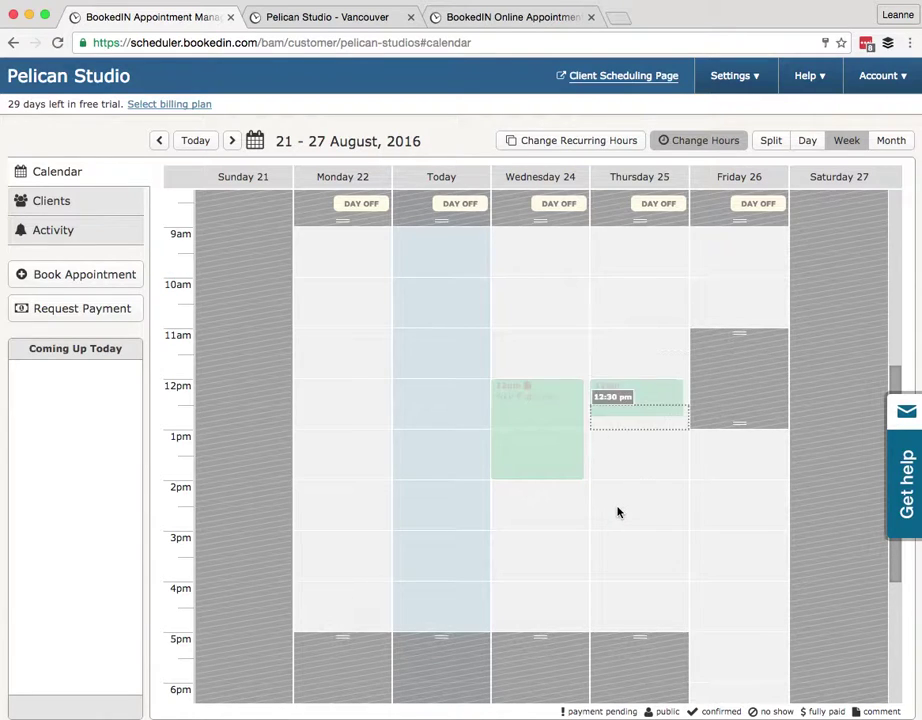
pyautogui.scroll(-5, 617, 510)
pyautogui.click(231, 140)
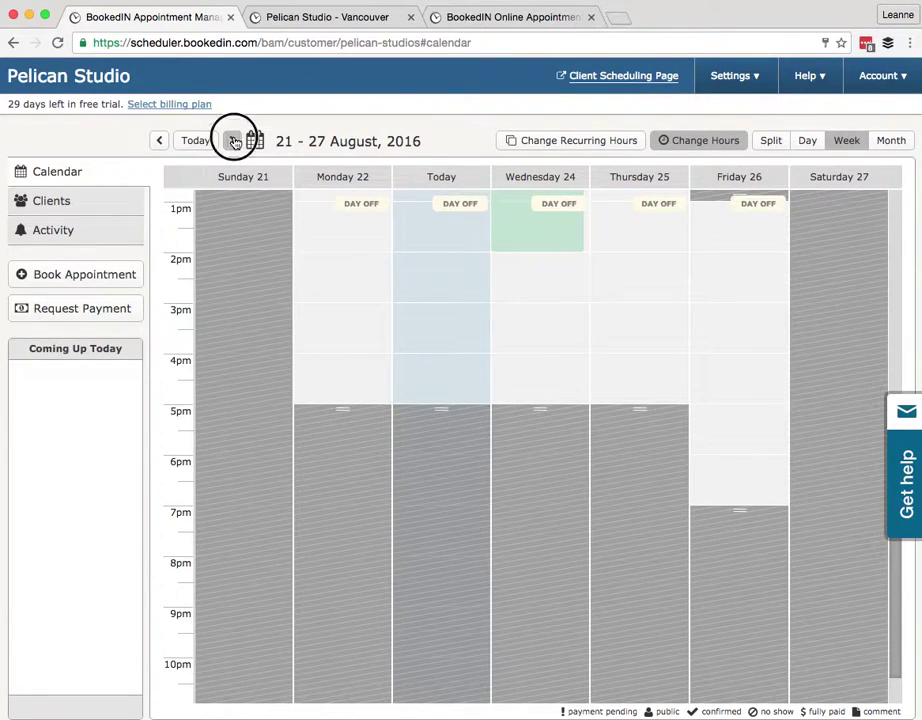
pyautogui.click(232, 141)
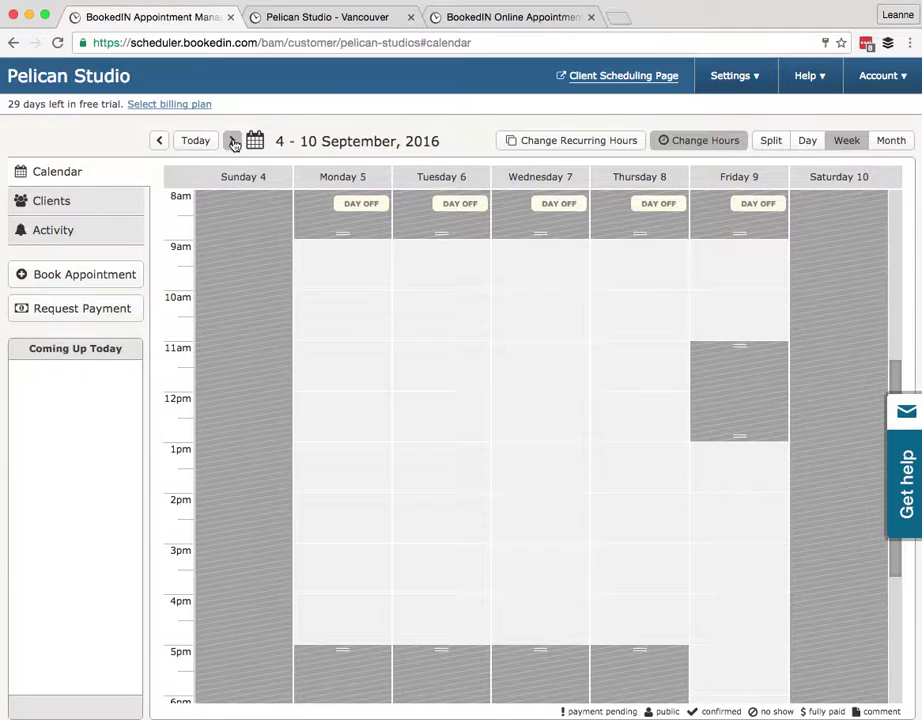
pyautogui.click(232, 141)
pyautogui.click(890, 140)
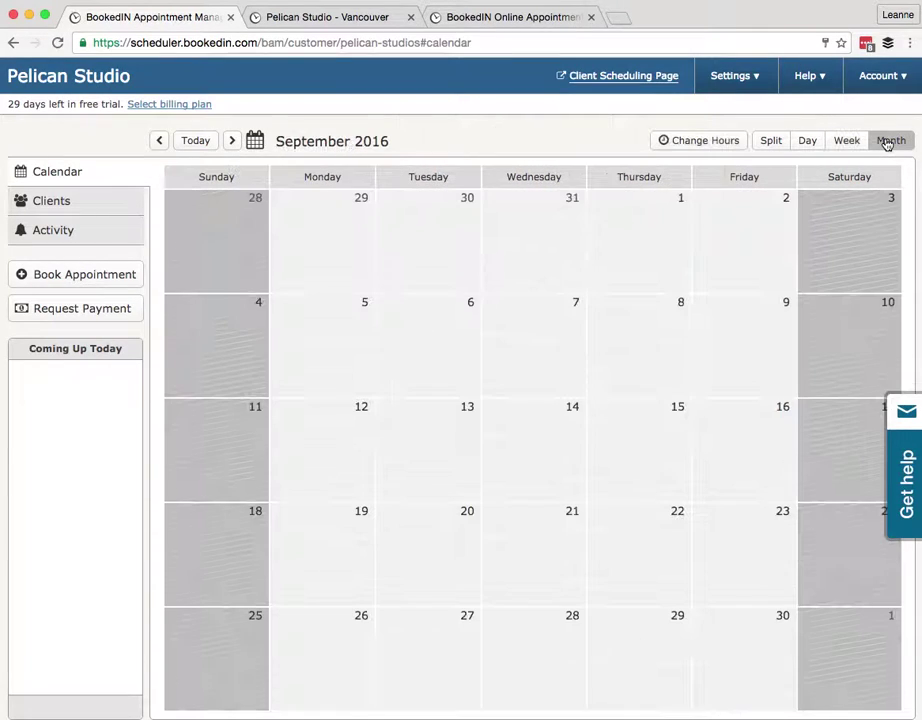
pyautogui.click(232, 141)
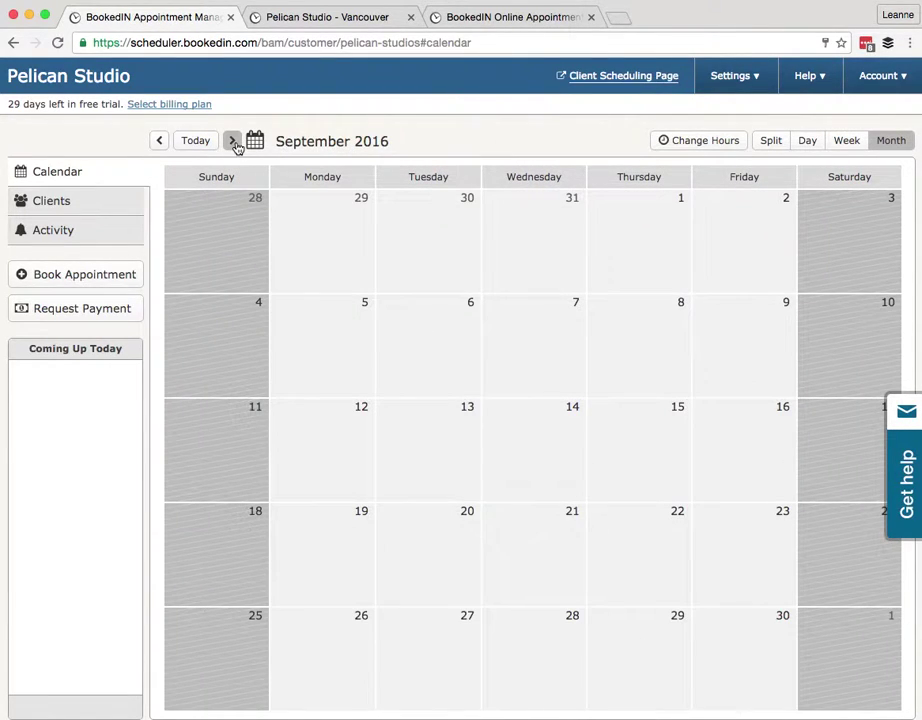
pyautogui.click(232, 141)
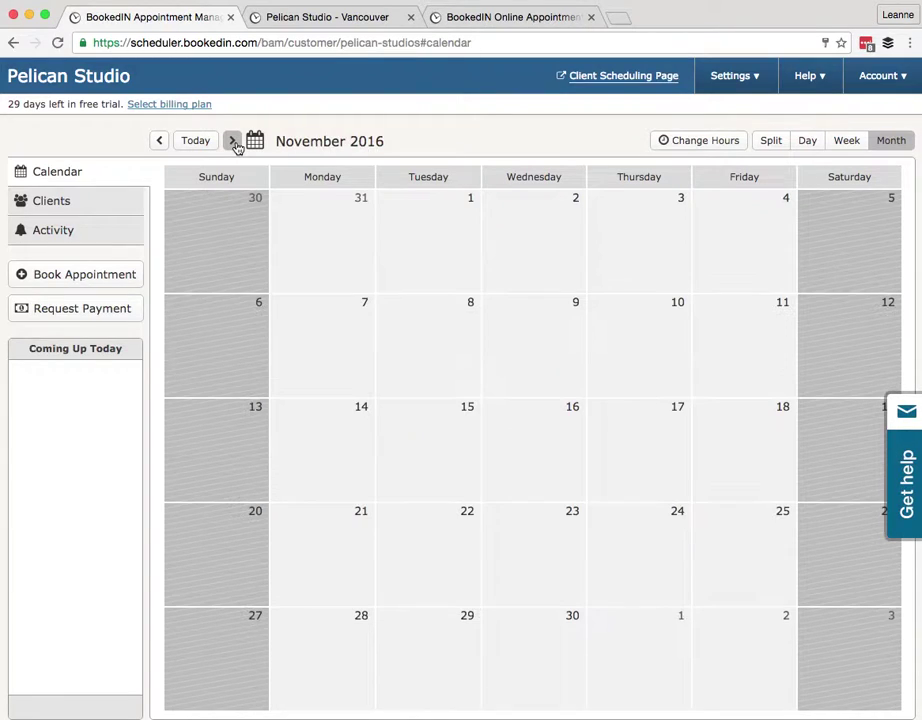
pyautogui.click(853, 150)
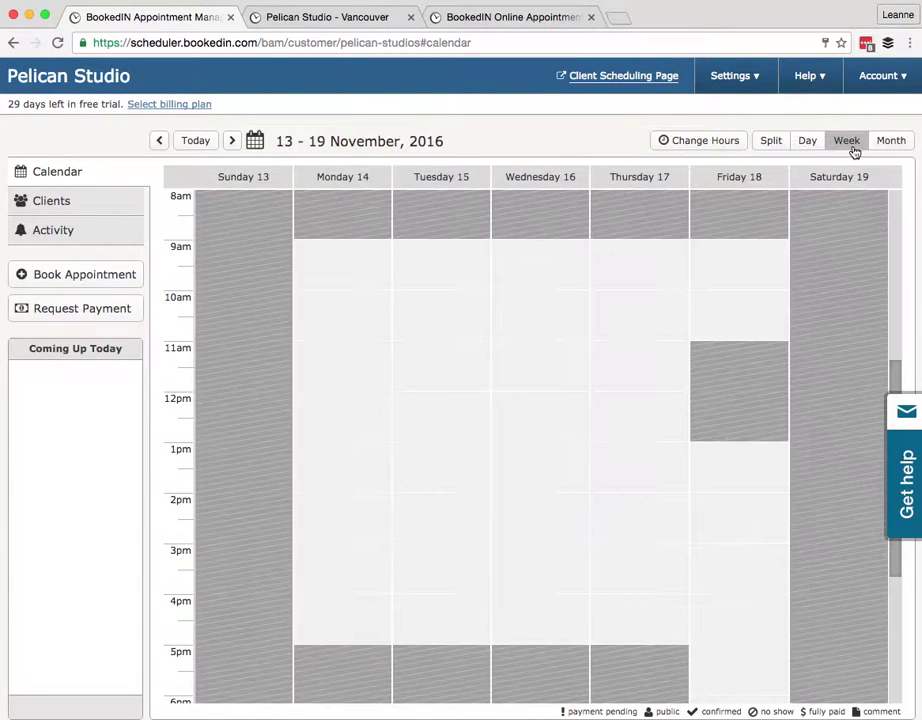
pyautogui.click(196, 141)
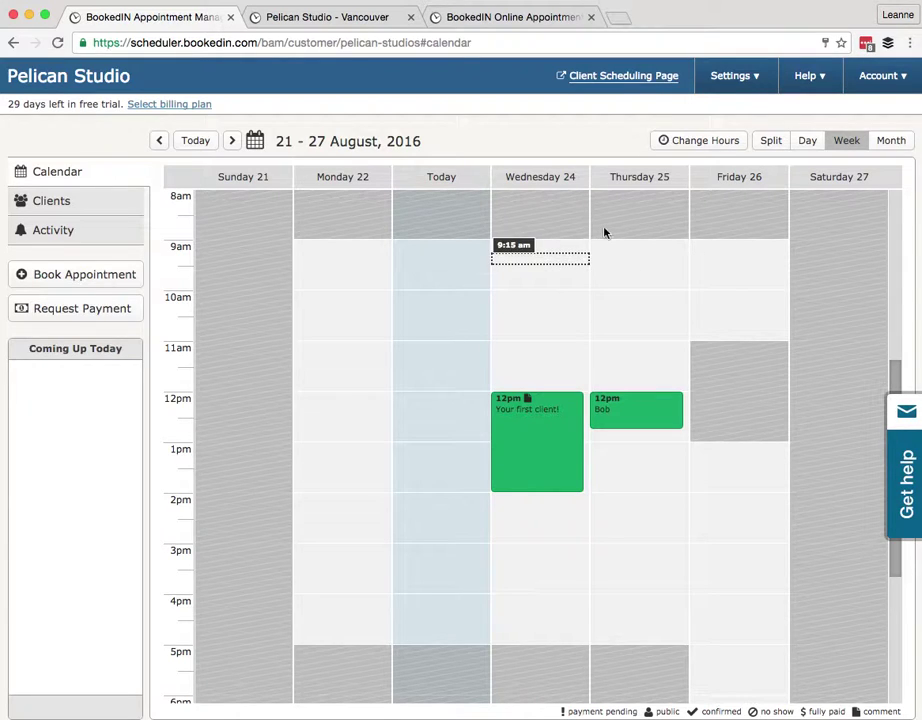
# In Change Hours, block off Friday 26's slots from 2:00 pm to about 2:45 pm
pyautogui.click(698, 141)
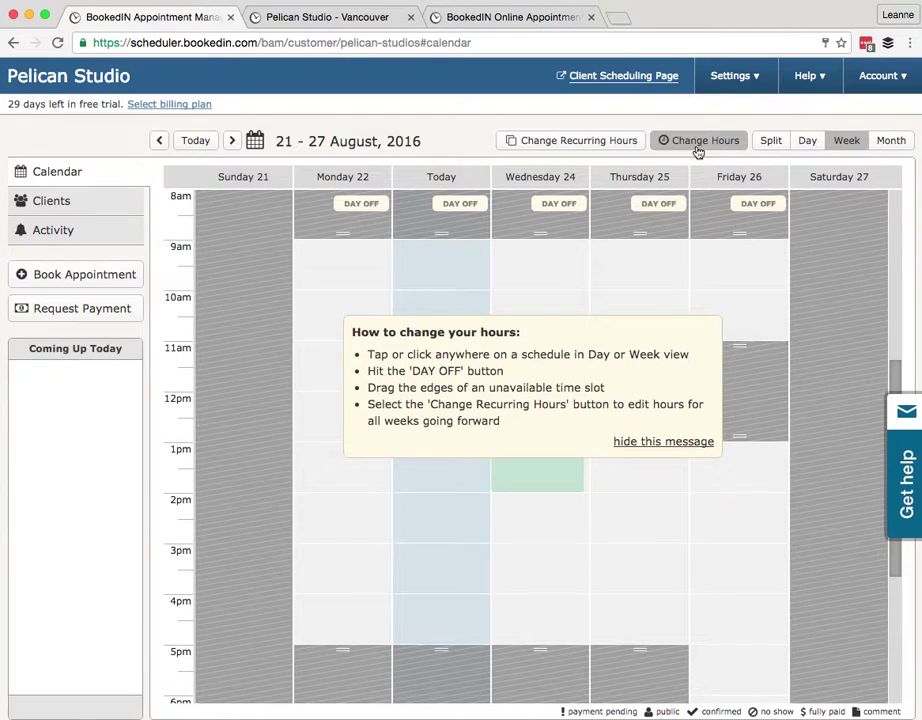
pyautogui.click(645, 442)
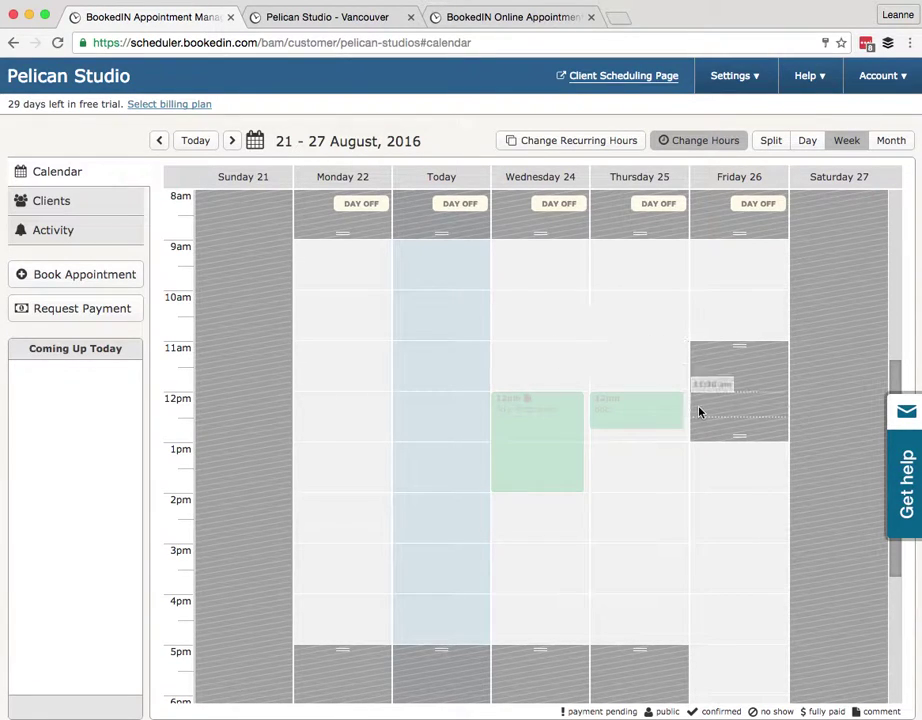
pyautogui.click(739, 503)
pyautogui.click(738, 534)
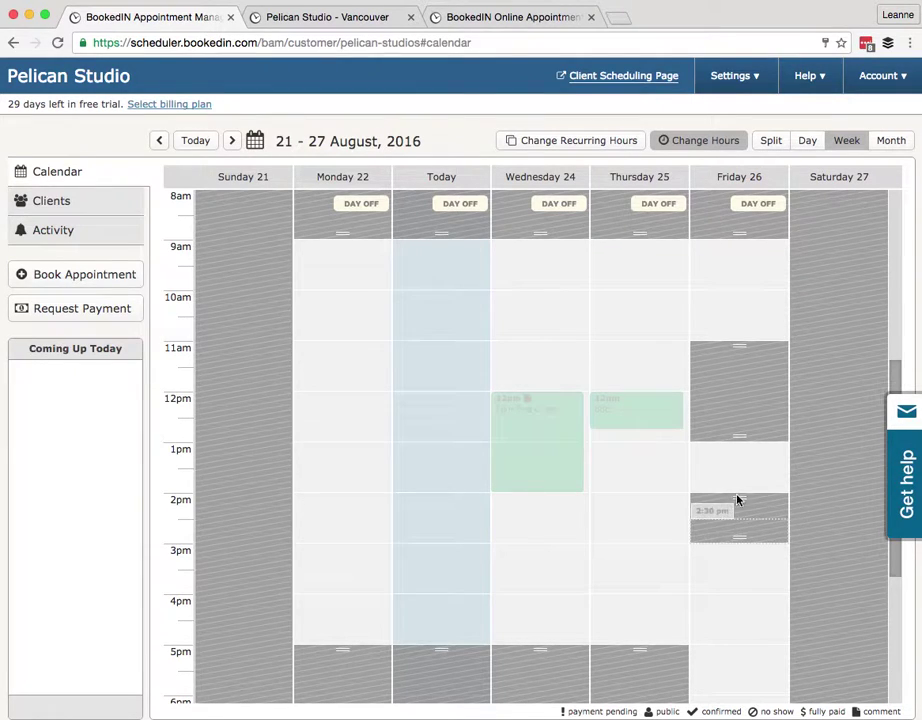
# Resize Friday's midday break so it runs roughly 12:00–12:30
pyautogui.click(740, 440)
pyautogui.moveTo(740, 440)
pyautogui.mouseDown()
pyautogui.moveTo(734, 357)
pyautogui.moveTo(697, 358)
pyautogui.moveTo(714, 385)
pyautogui.mouseUp()
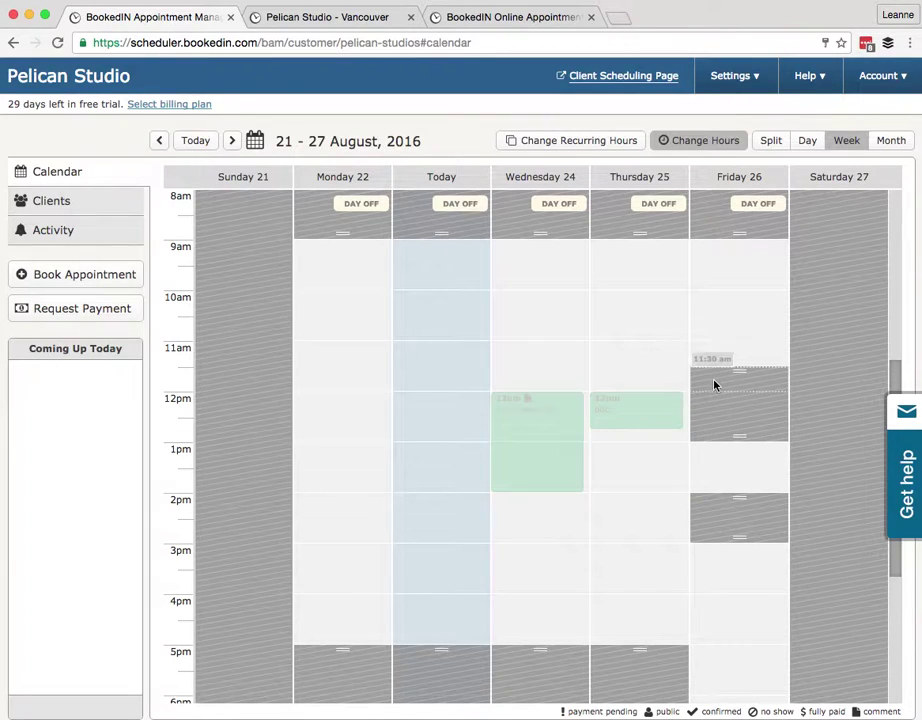
pyautogui.moveTo(713, 430); pyautogui.dragTo(741, 427)
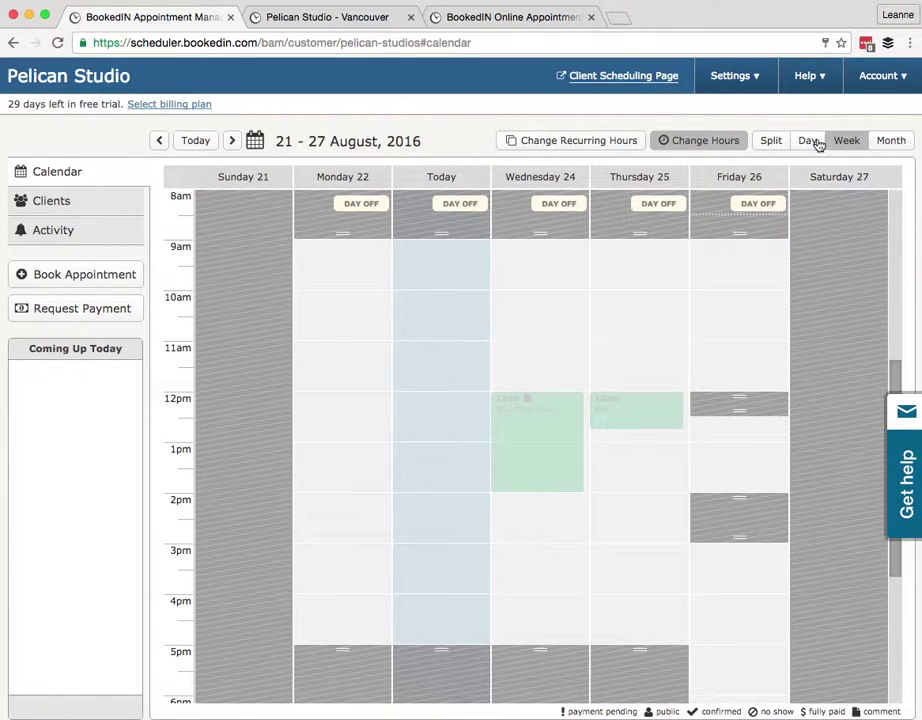
# In Month view, make Fridays 19 and 26 August and 2 September days off
pyautogui.click(884, 141)
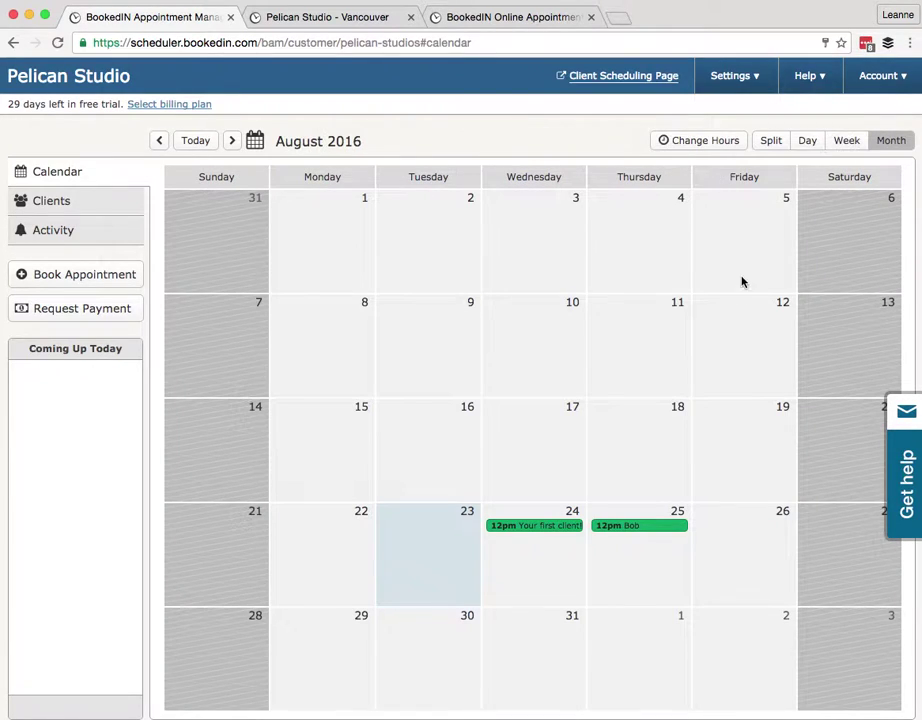
pyautogui.click(712, 141)
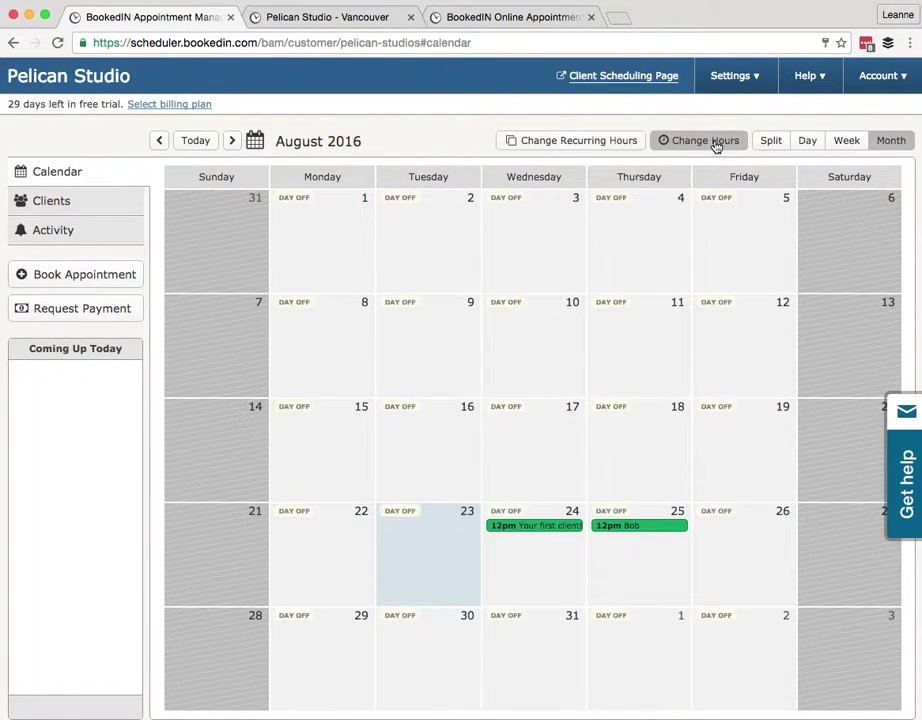
pyautogui.click(718, 512)
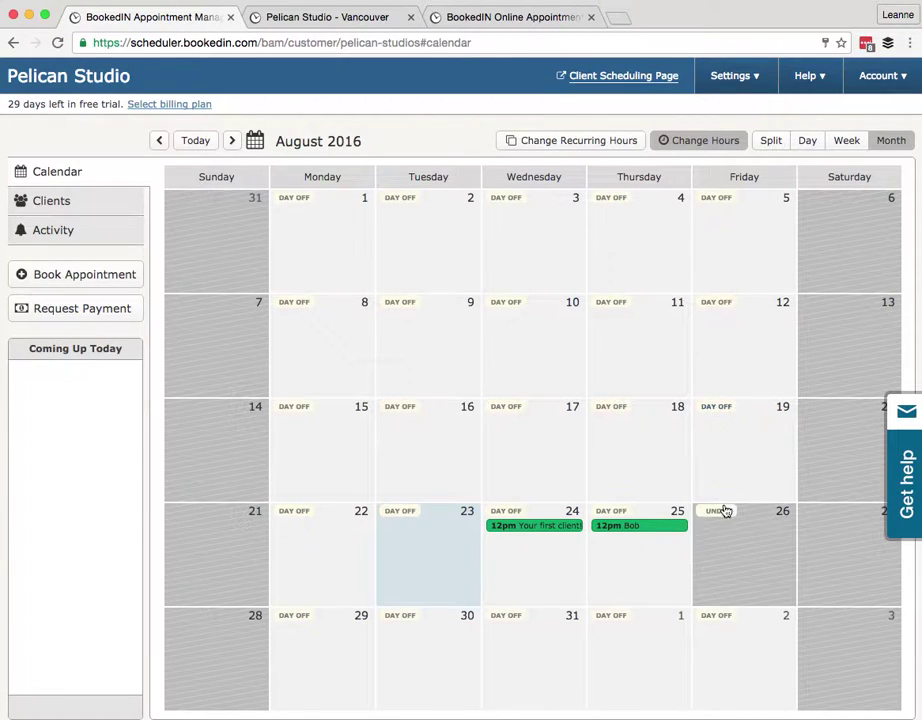
pyautogui.click(718, 618)
pyautogui.click(714, 408)
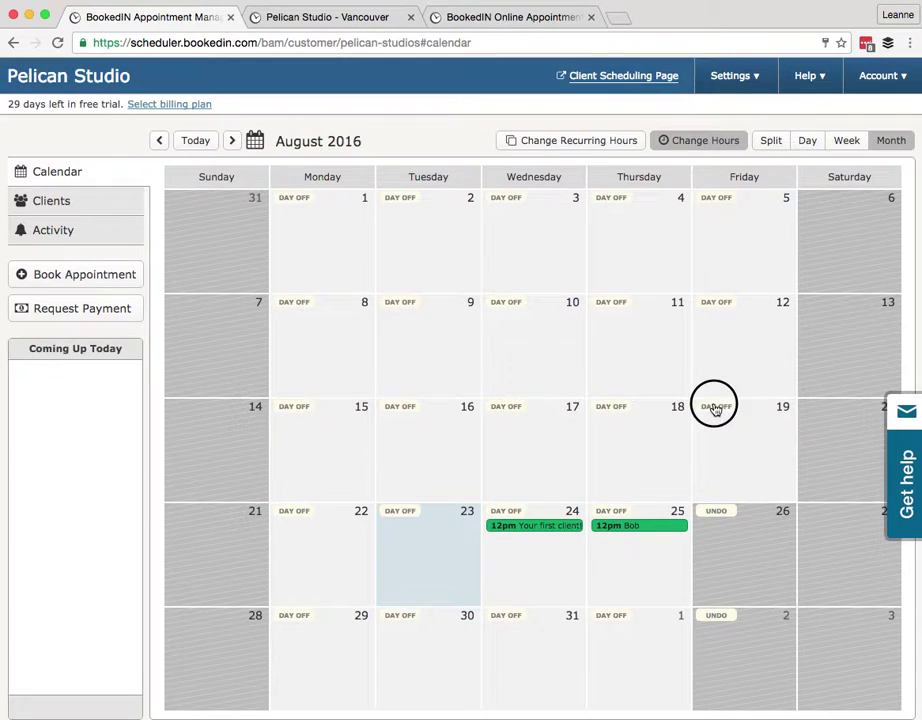
# Move to September 2016, mark 26–30 September as days off, and exit Change Hours
pyautogui.click(255, 141)
pyautogui.click(394, 159)
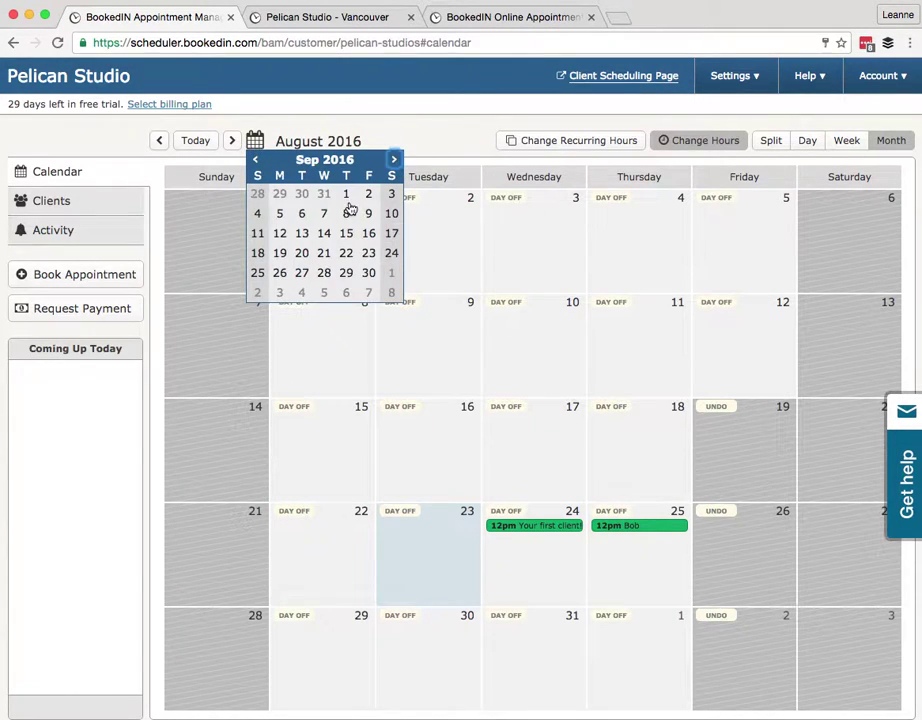
pyautogui.click(348, 273)
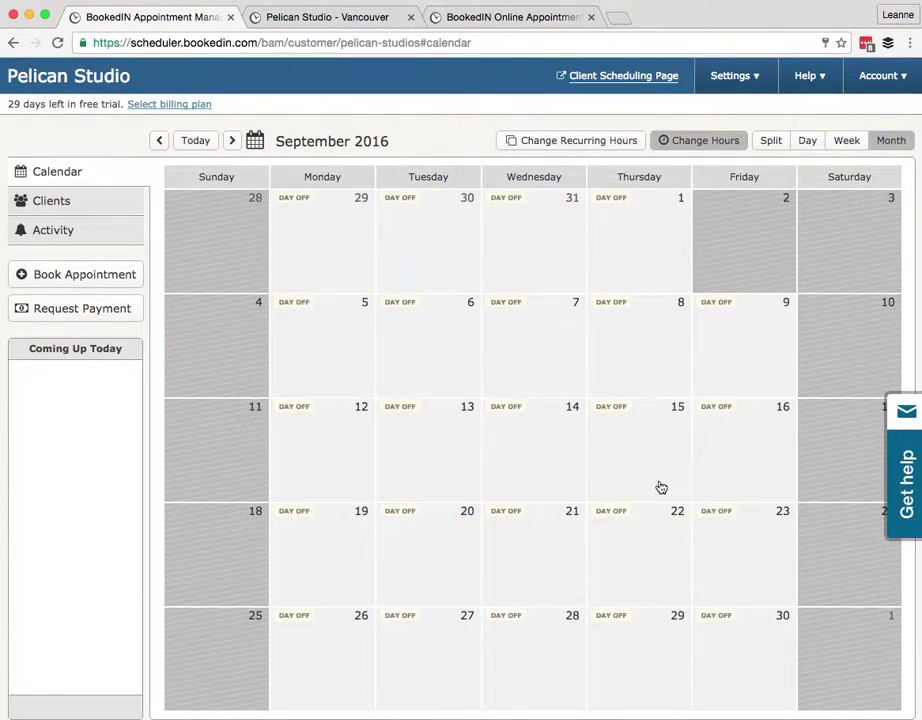
pyautogui.click(712, 617)
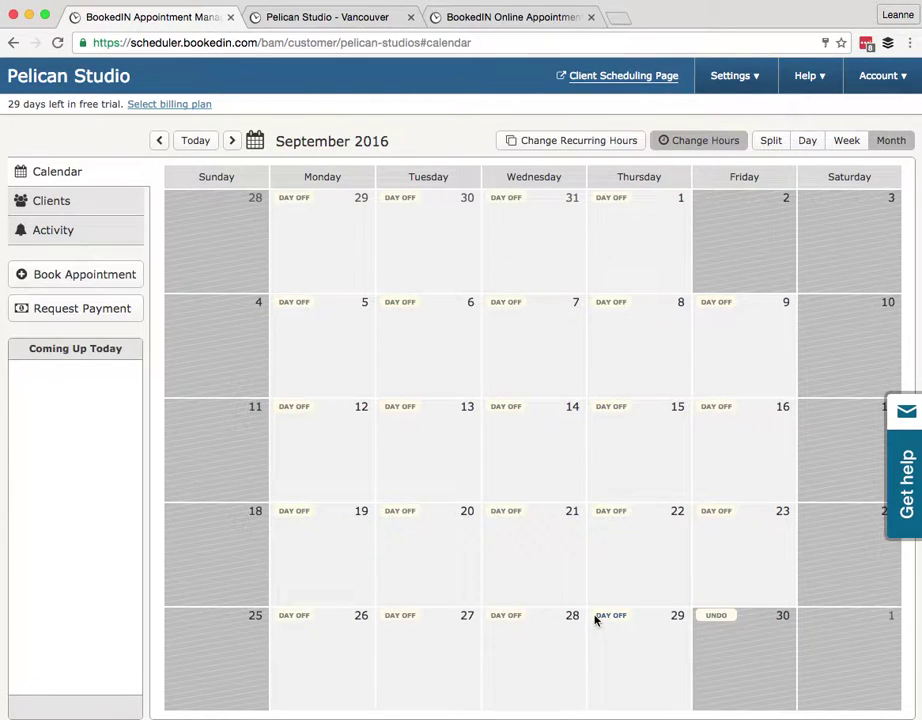
pyautogui.click(598, 617)
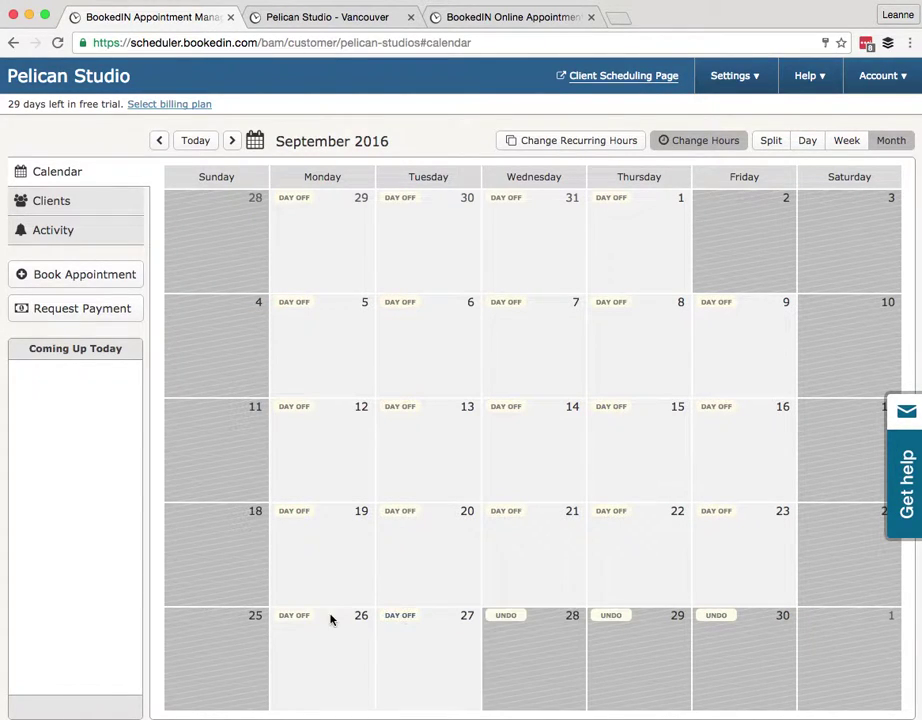
pyautogui.click(290, 617)
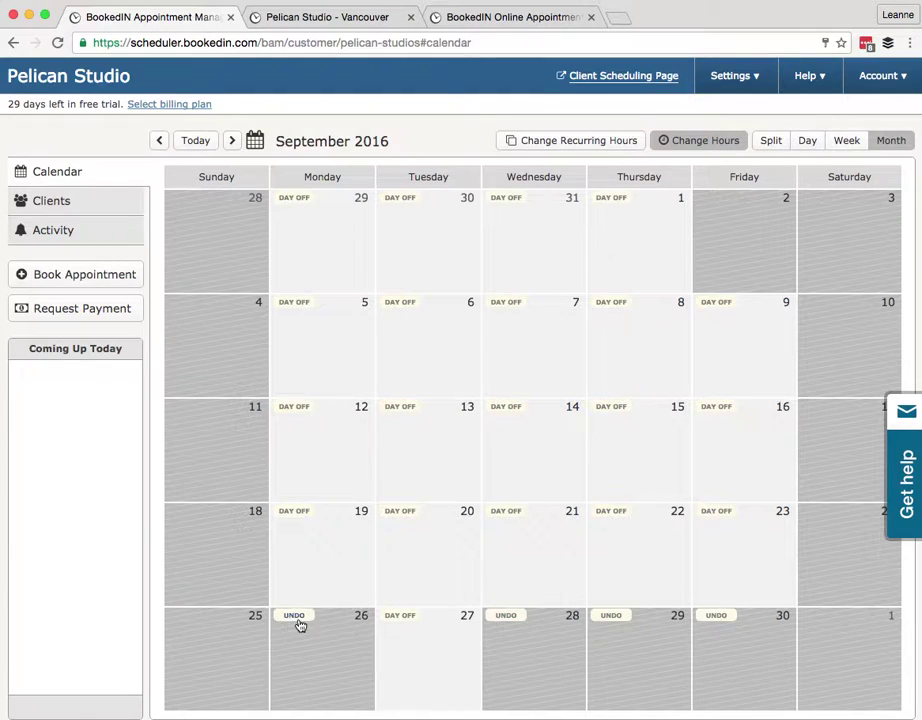
pyautogui.click(400, 618)
pyautogui.click(690, 141)
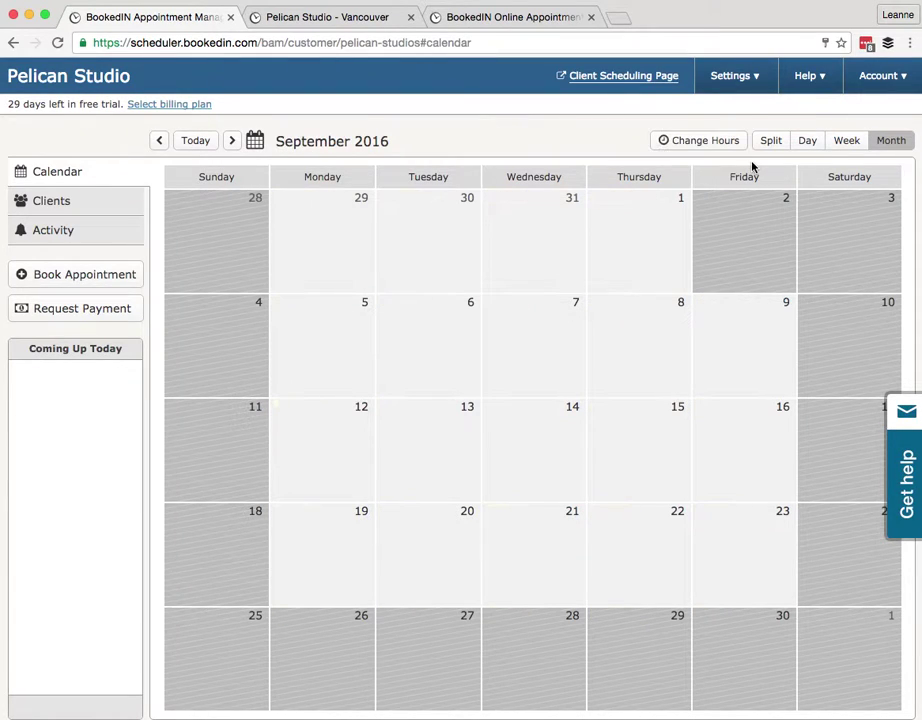
pyautogui.click(200, 143)
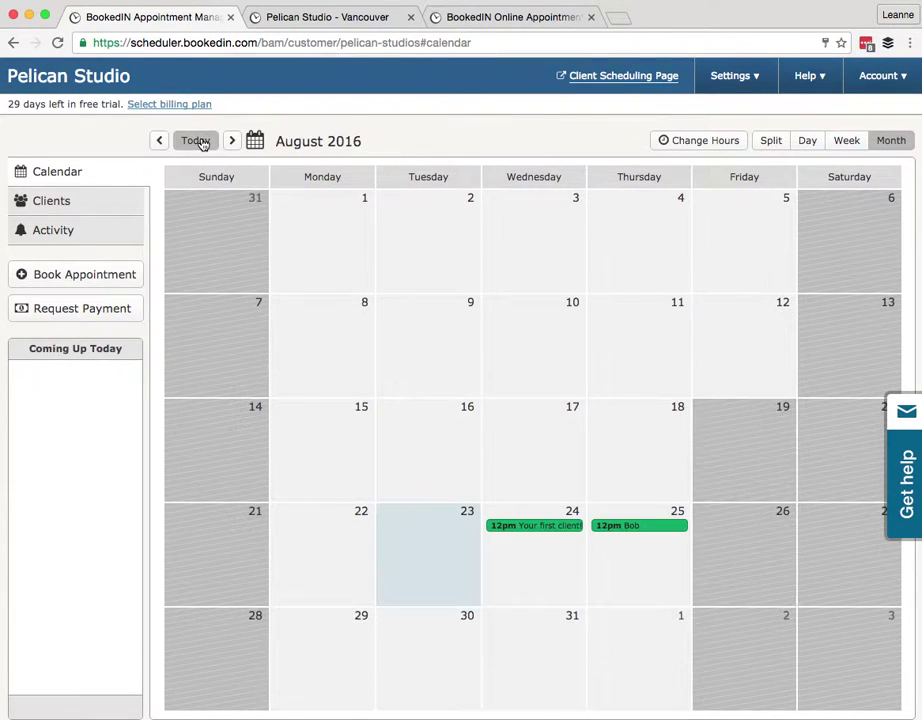
# Return to the current week and open Settings > Services
pyautogui.click(838, 145)
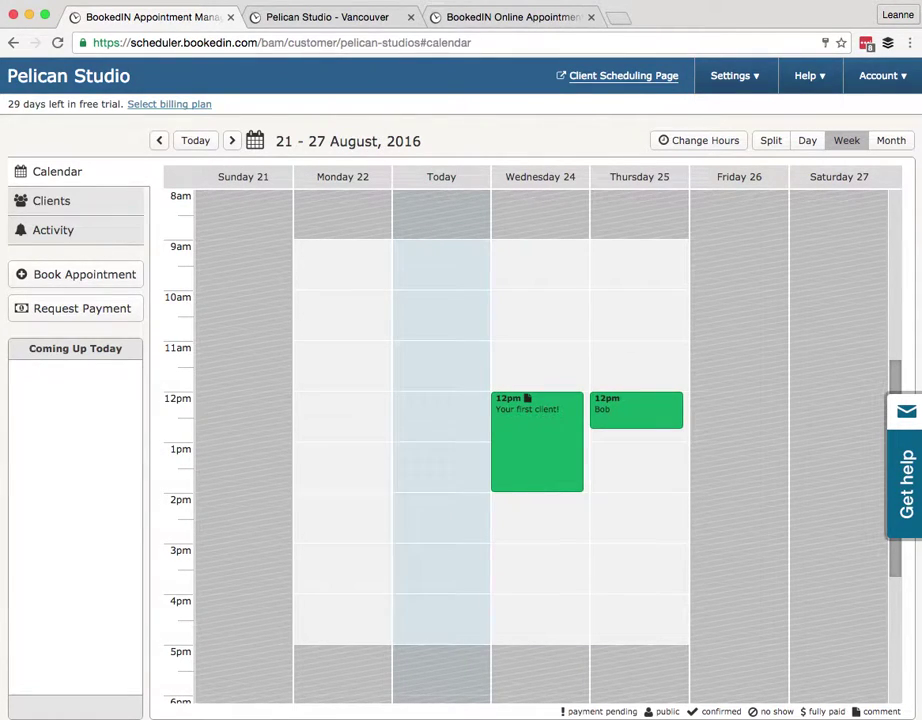
pyautogui.click(724, 78)
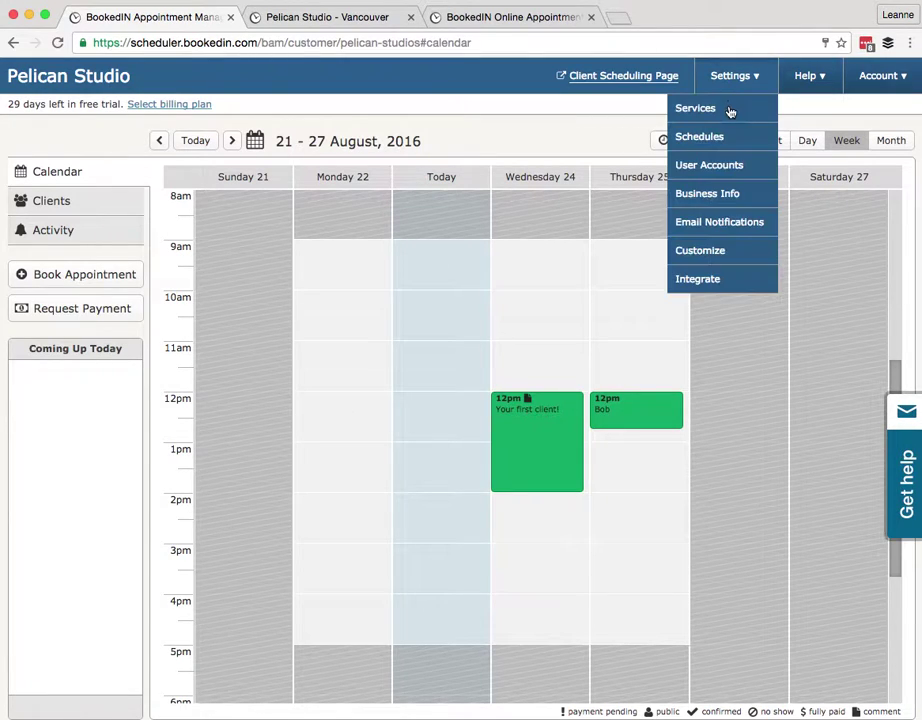
pyautogui.click(716, 117)
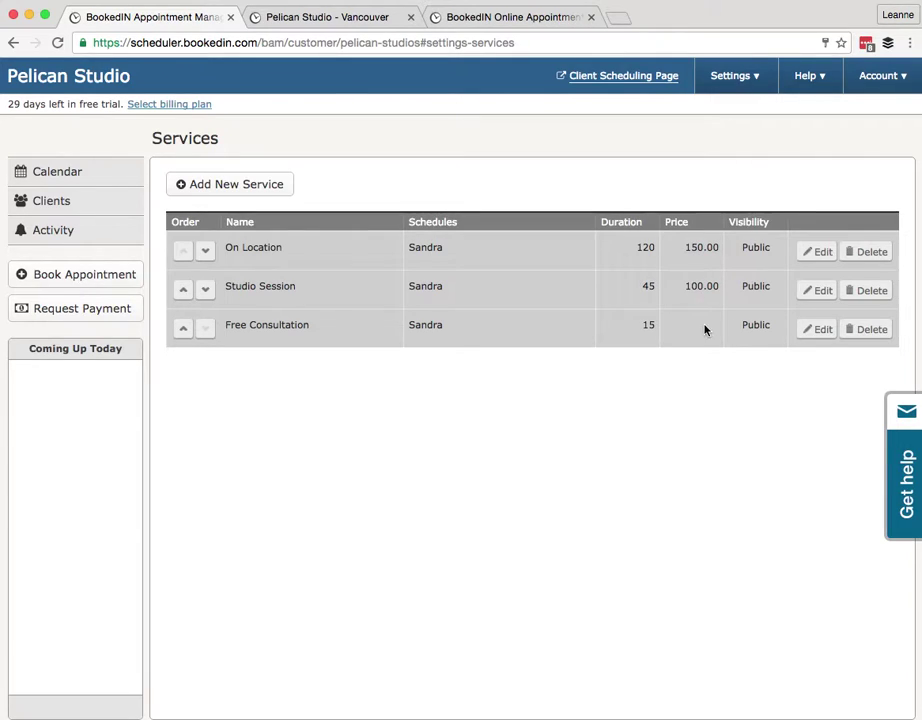
# Edit the On Location service and paste in its prepared description
pyautogui.click(262, 247)
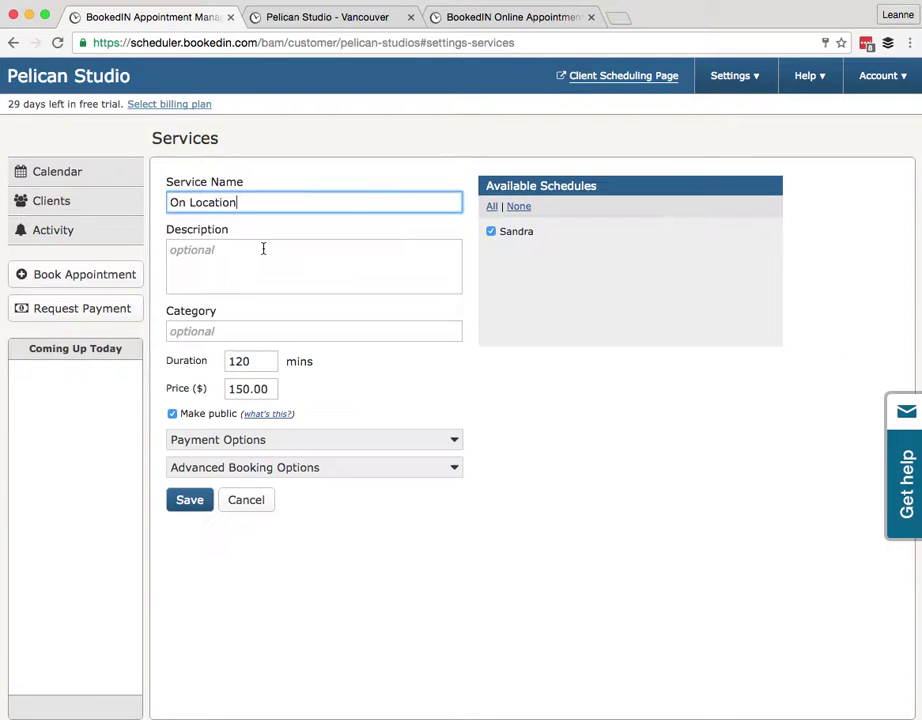
pyautogui.click(205, 249)
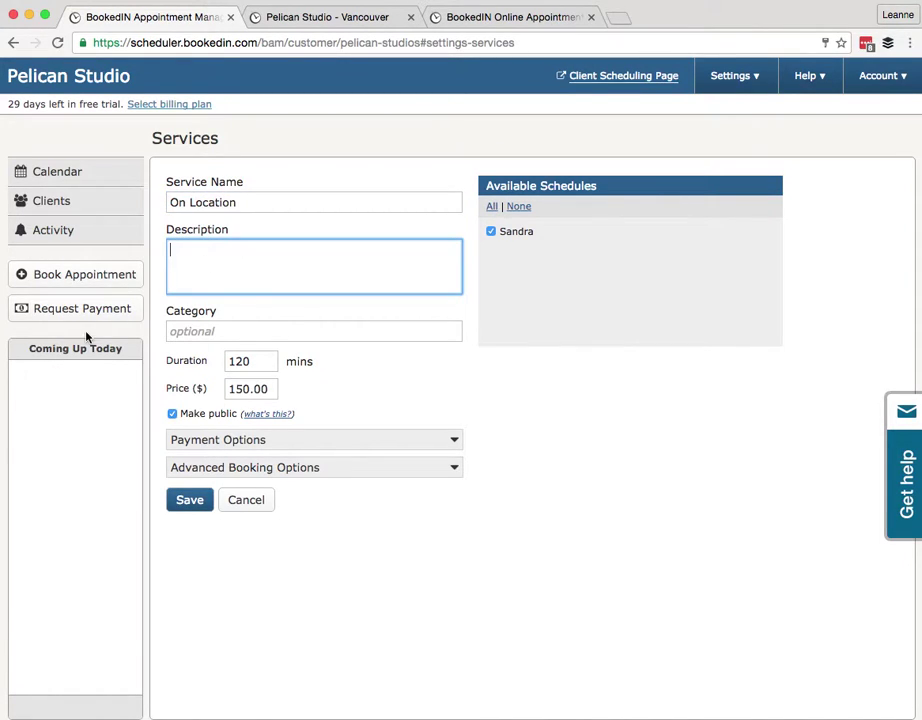
pyautogui.press('super+Tab')
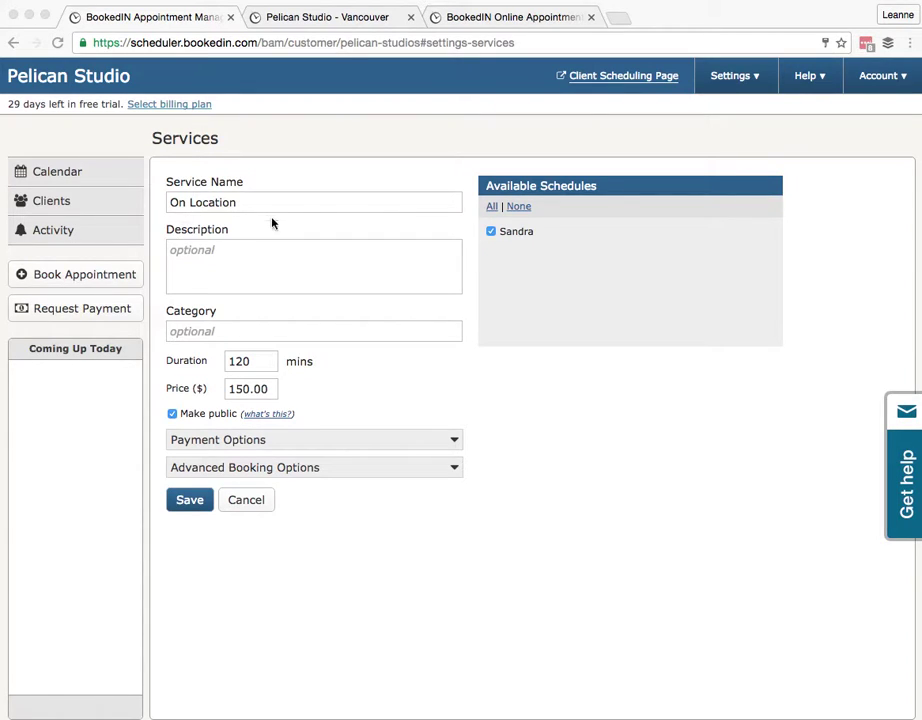
pyautogui.click(216, 258)
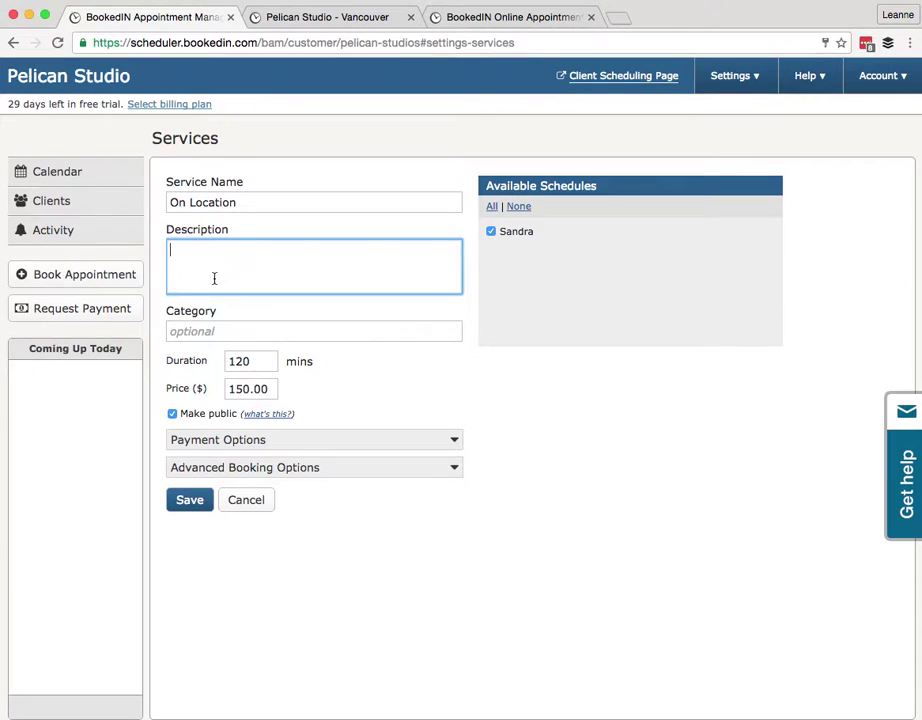
pyautogui.write('Includes one hour with us, and also a number of things that you really really want. Book this service if you are looking for xyx.')
pyautogui.press('BackSpace')
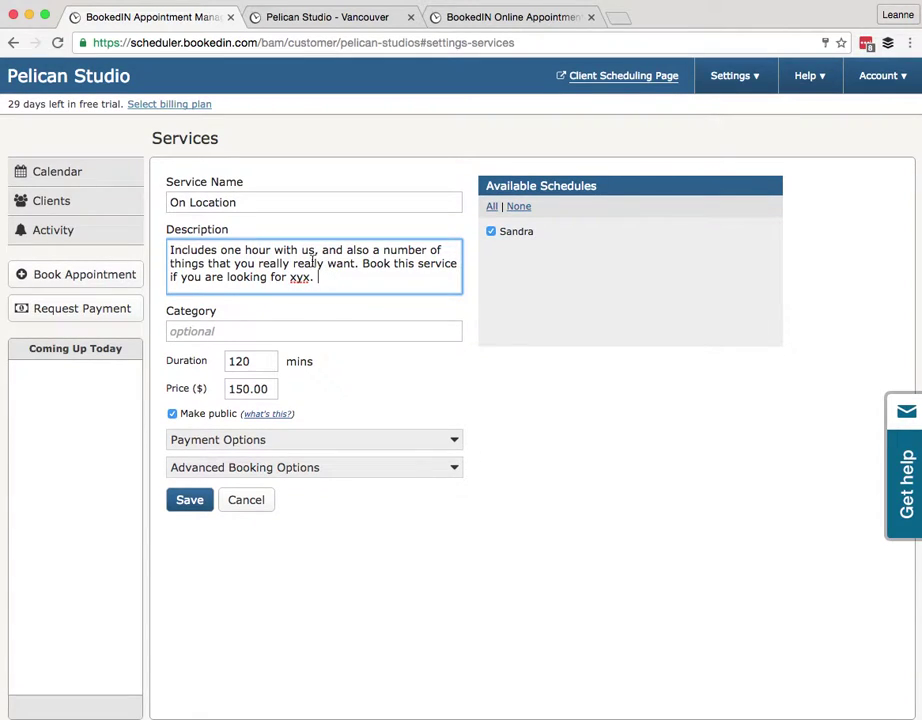
# Set category Outdoor, check the 120-minute duration and $150.00 price, and expand Payment Options
pyautogui.click(228, 330)
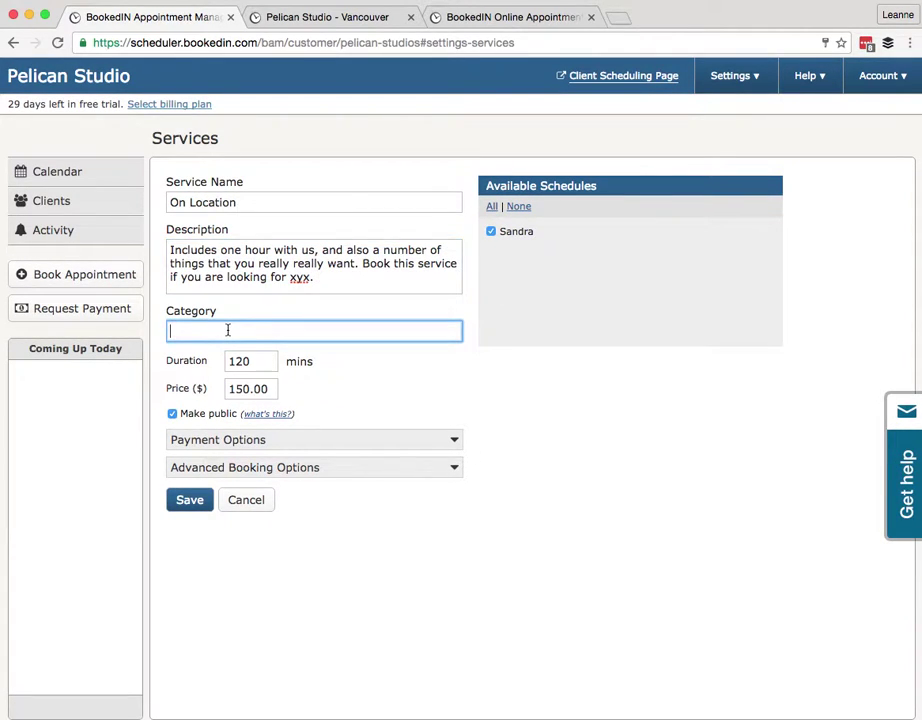
pyautogui.write('Outdoor')
pyautogui.click(233, 361)
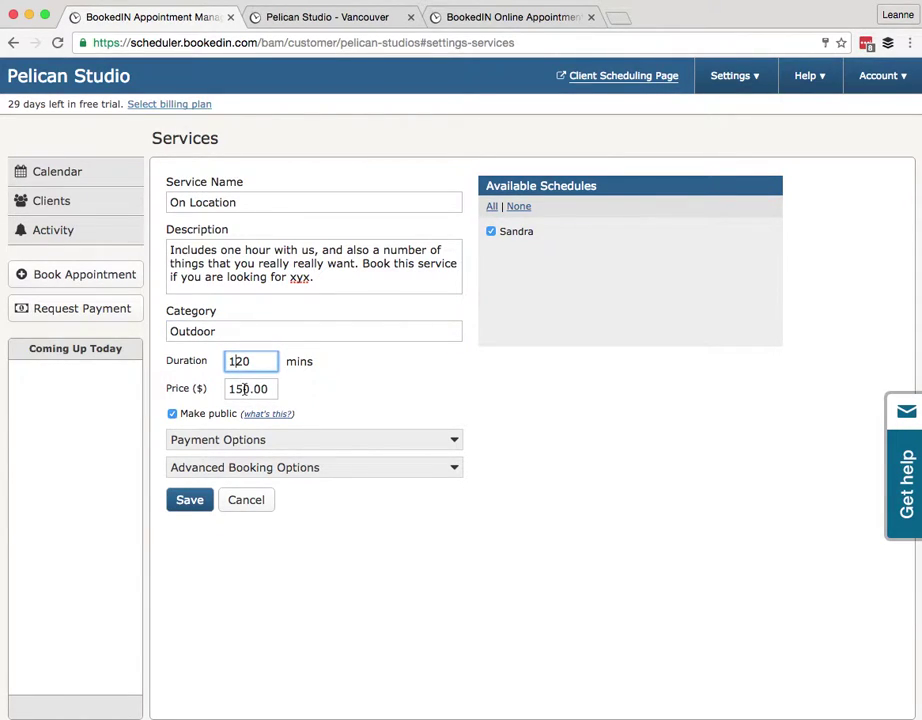
pyautogui.click(243, 389)
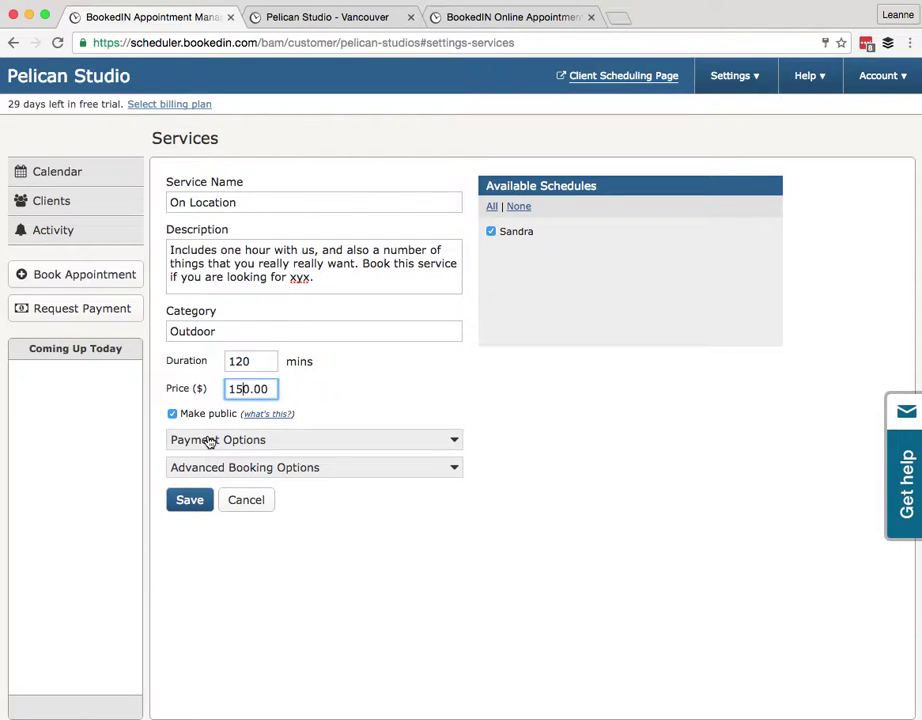
pyautogui.click(182, 439)
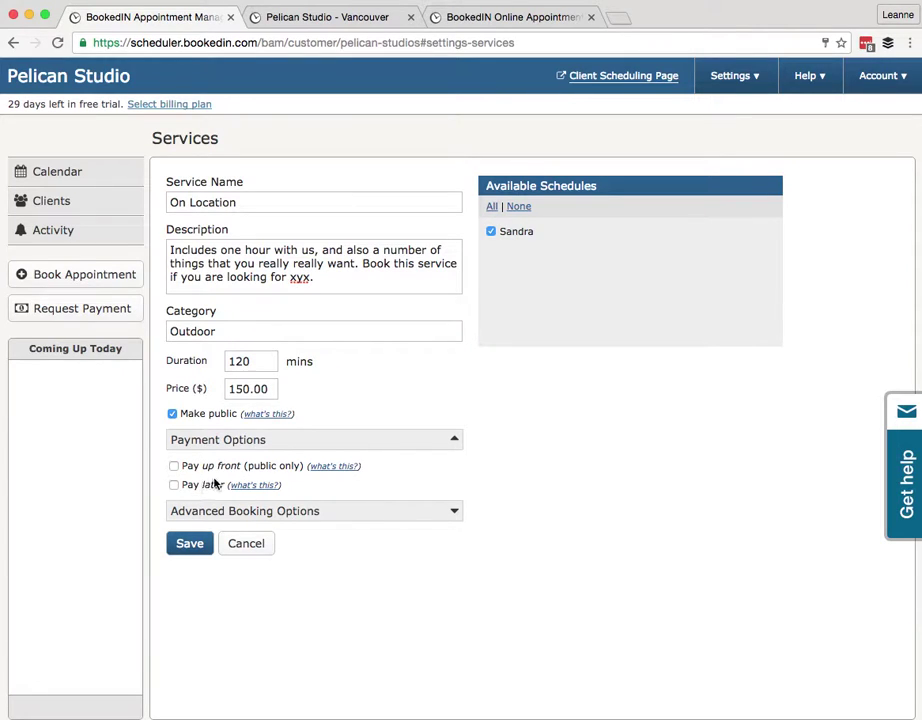
# Require up-front payment, connect a PayPal account now, and agree to the payment terms
pyautogui.click(201, 467)
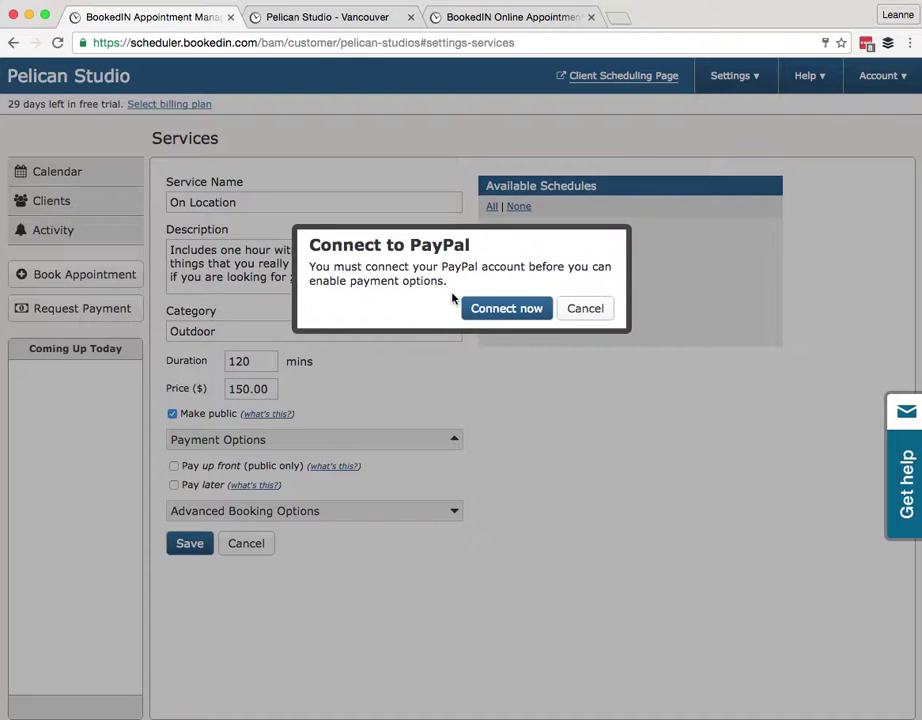
pyautogui.click(520, 317)
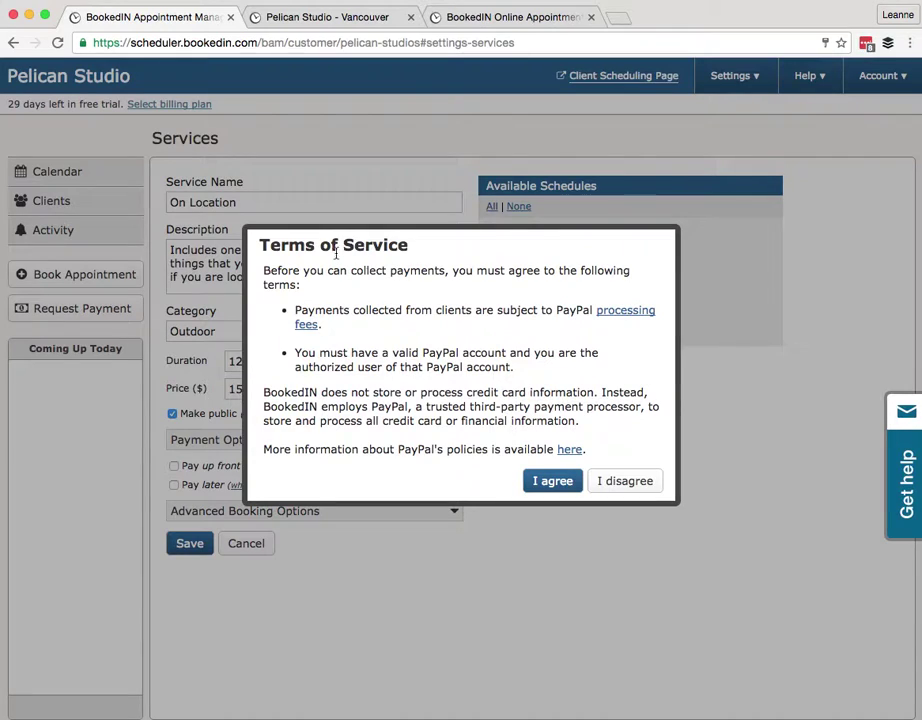
pyautogui.click(551, 482)
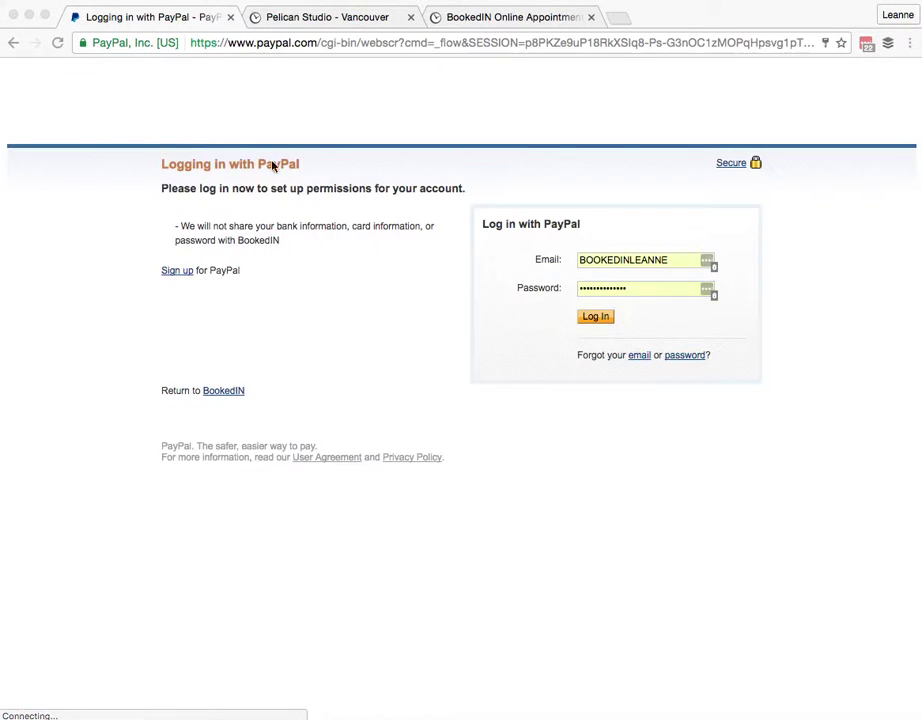
# Fill in the PayPal login with the saved e-mail address
pyautogui.click(607, 261)
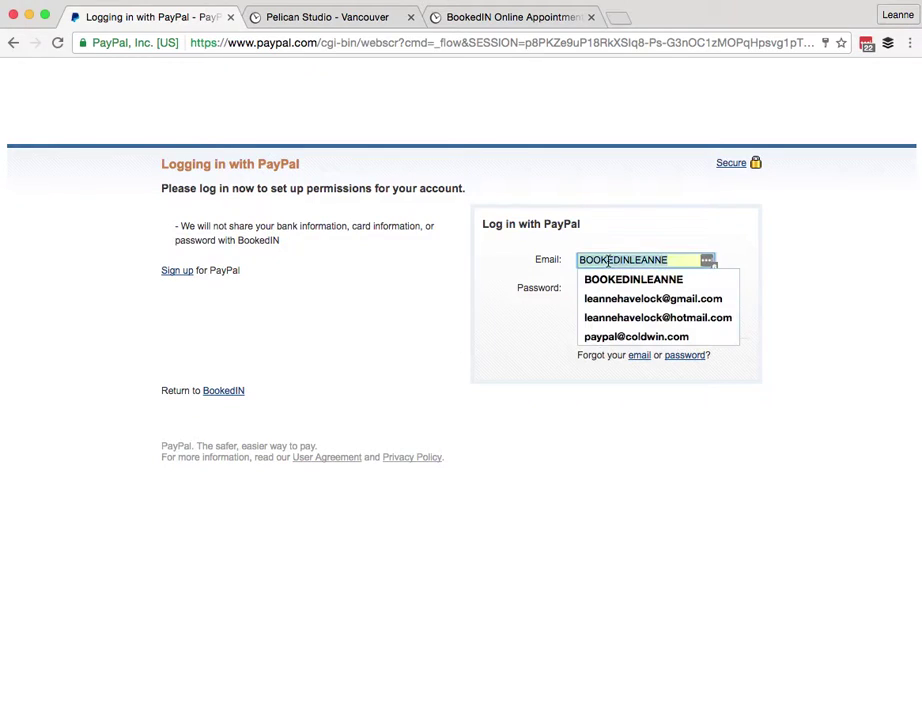
pyautogui.press('Down')
pyautogui.press('Down')
pyautogui.press('Return')
pyautogui.press('Tab')
pyautogui.press('Return')
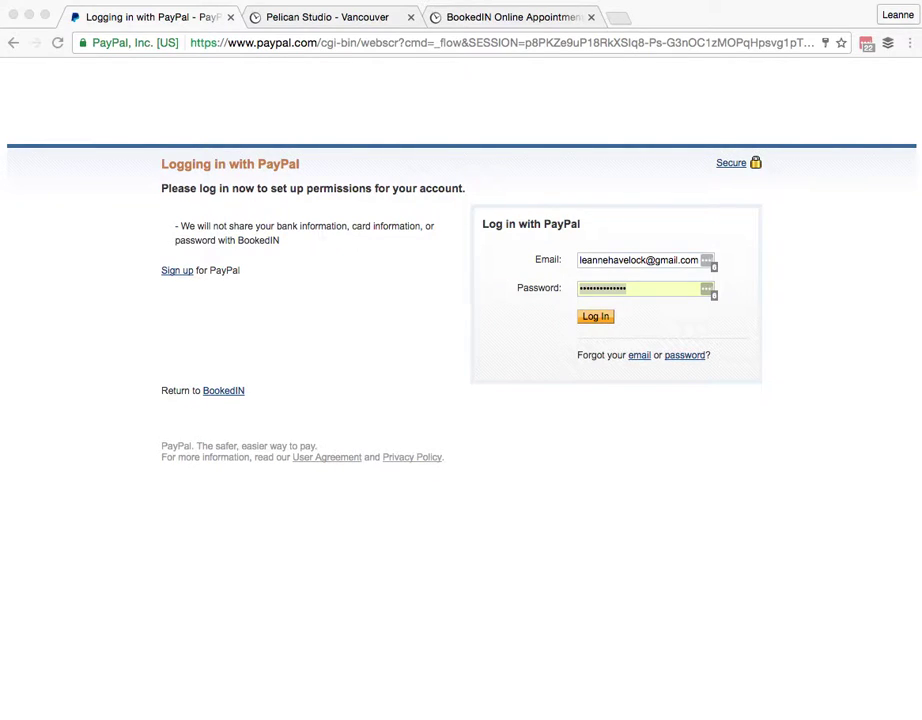
# Enter the PayPal password, log in, and grant BookedIn permission on the account
pyautogui.click(650, 288)
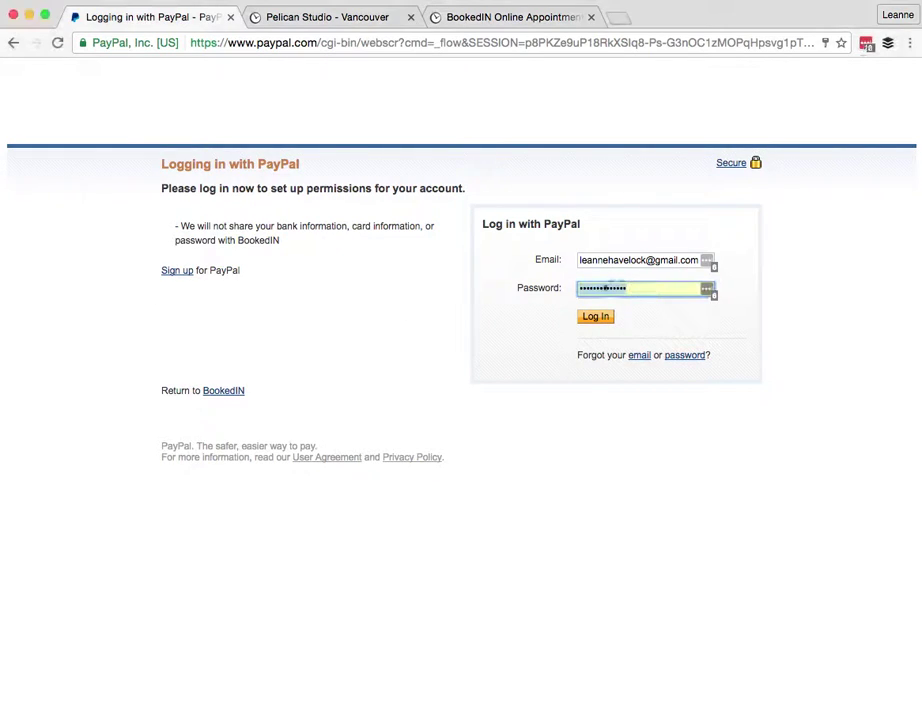
pyautogui.click(614, 288)
pyautogui.write('******')
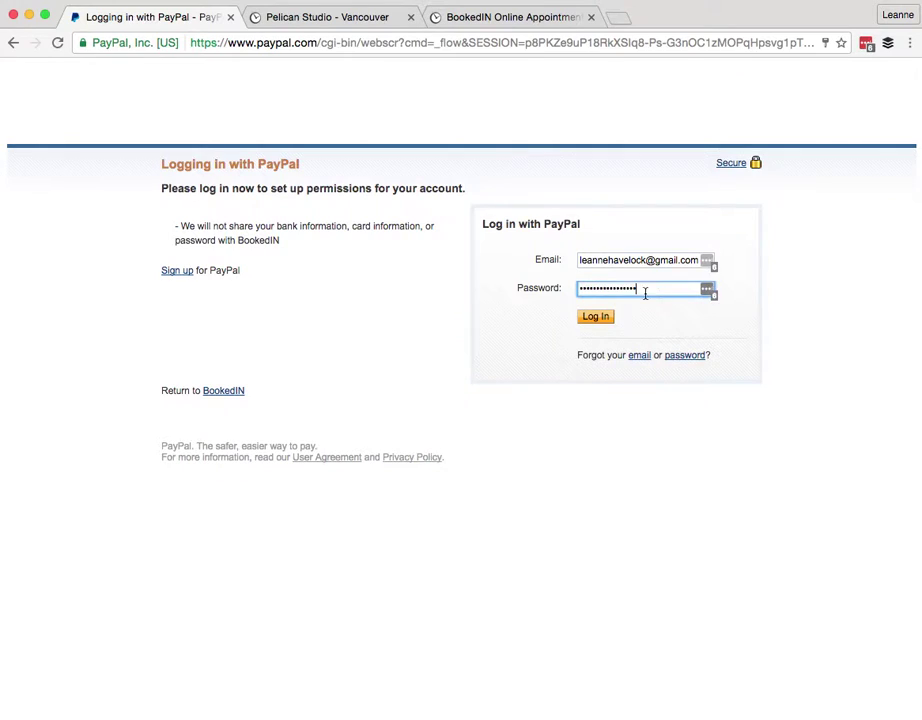
pyautogui.click(611, 317)
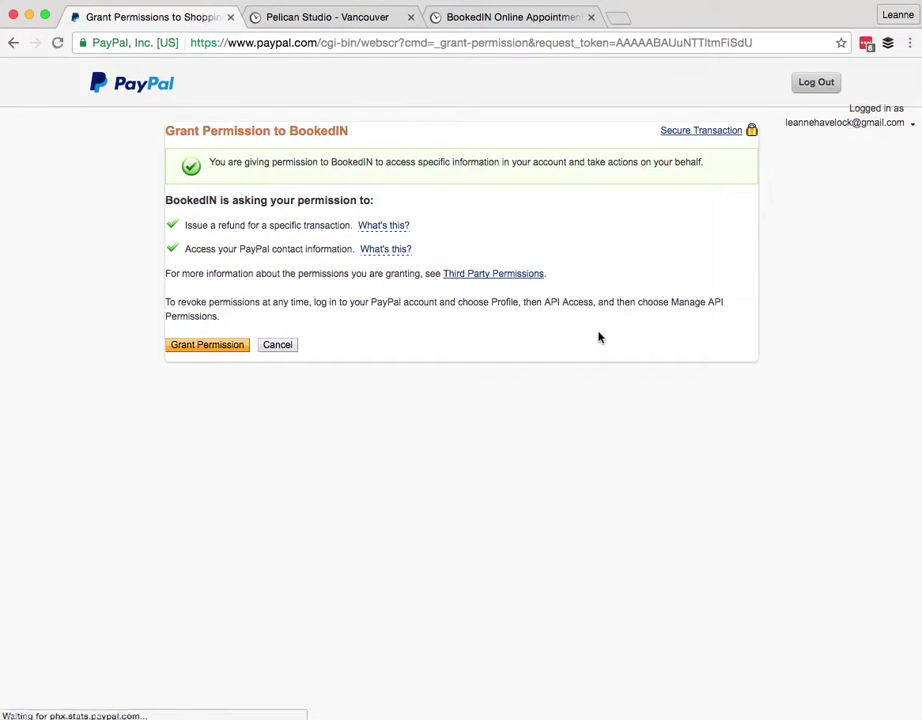
pyautogui.click(190, 350)
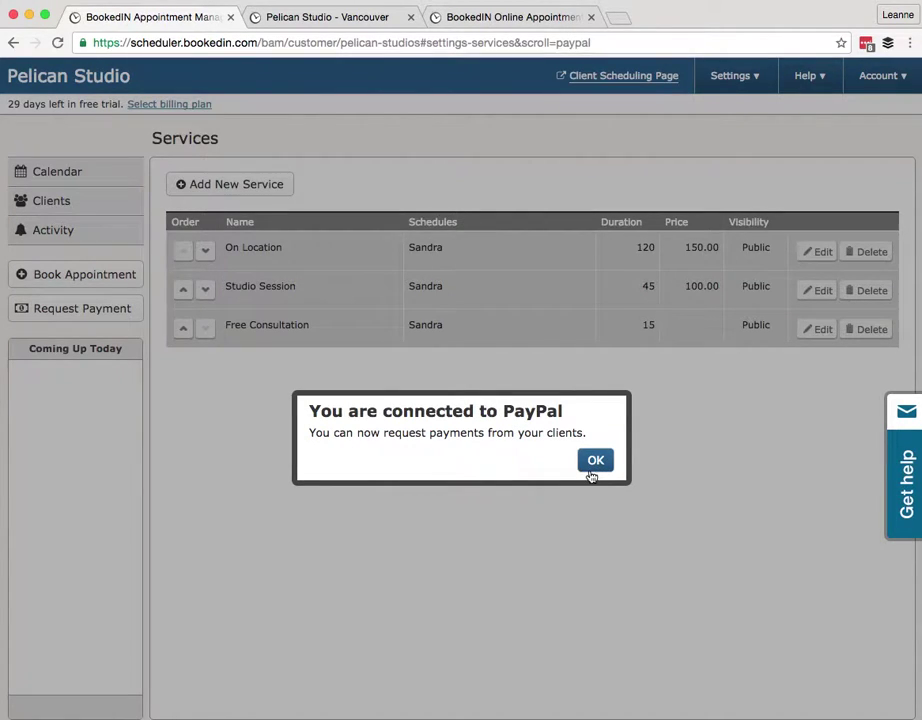
pyautogui.click(595, 461)
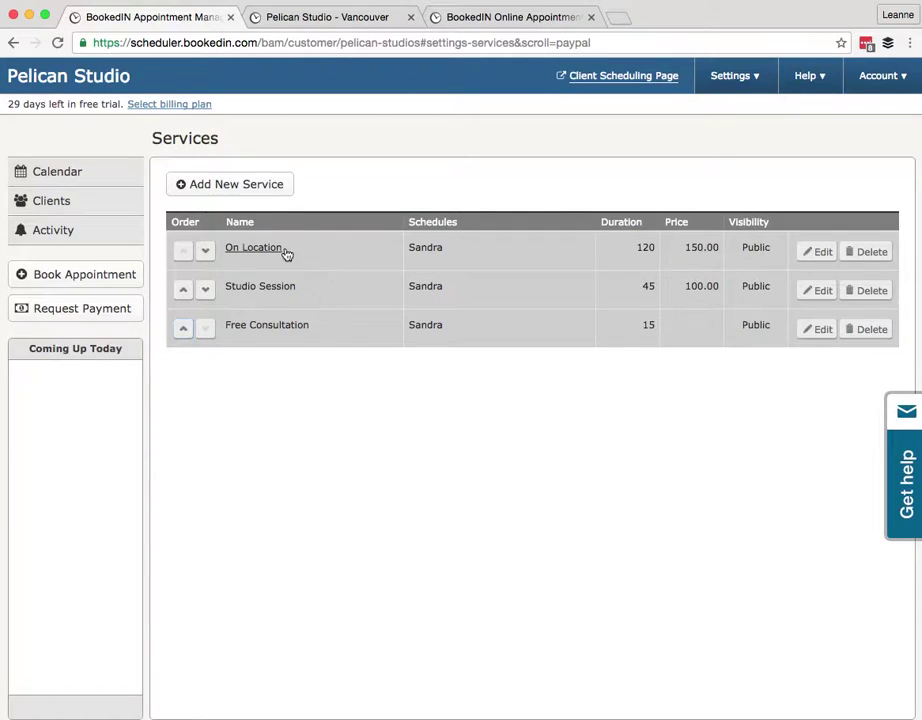
# Make On Location require a $50.00 non-refundable up-front deposit, also allowing payment later
pyautogui.click(273, 247)
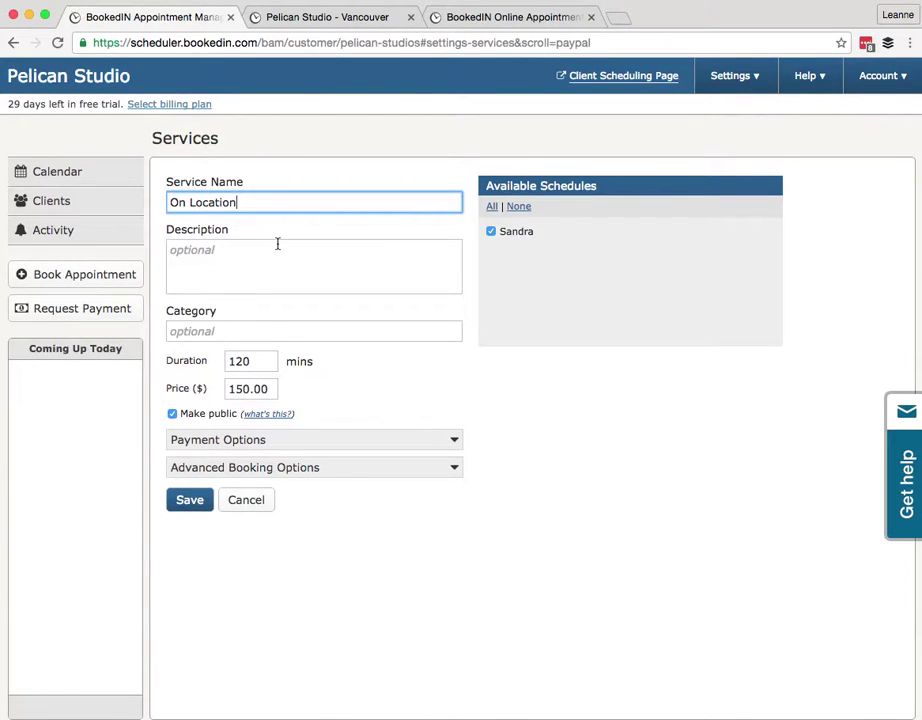
pyautogui.click(251, 449)
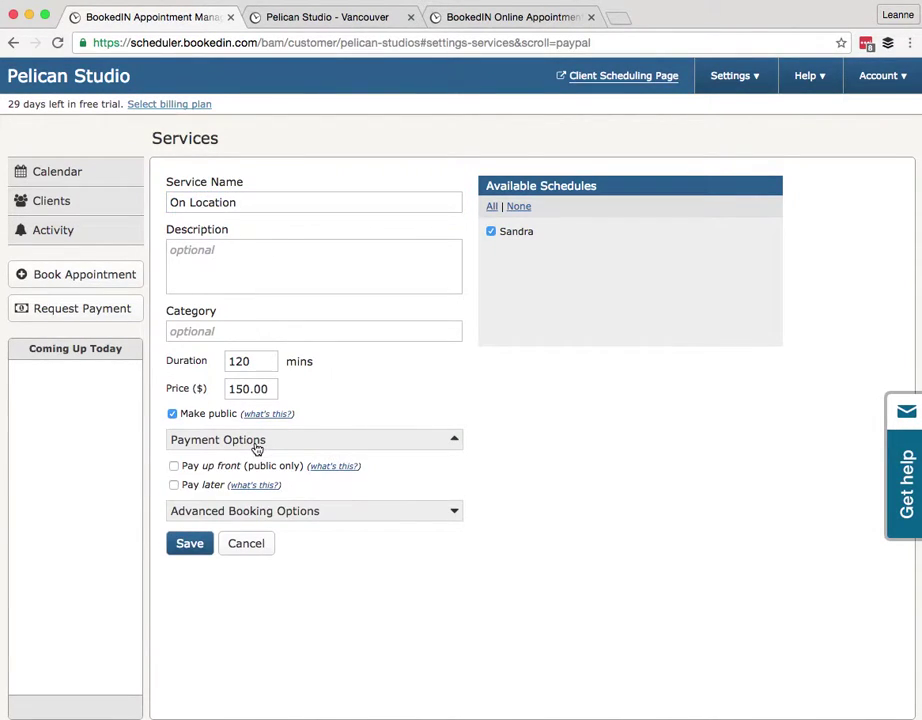
pyautogui.click(174, 468)
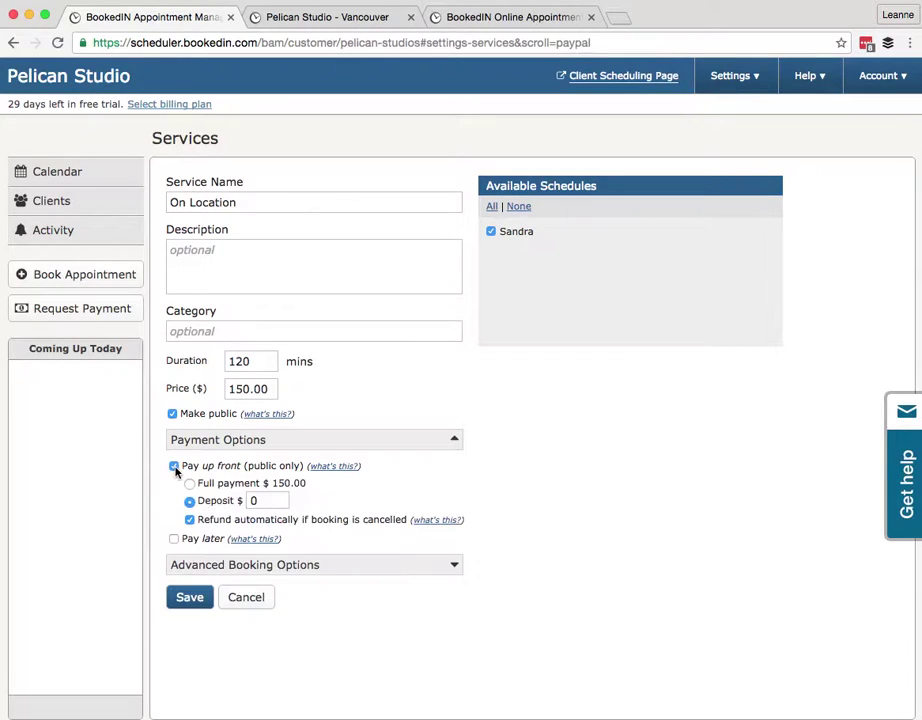
pyautogui.click(265, 499)
pyautogui.click(190, 520)
pyautogui.click(174, 540)
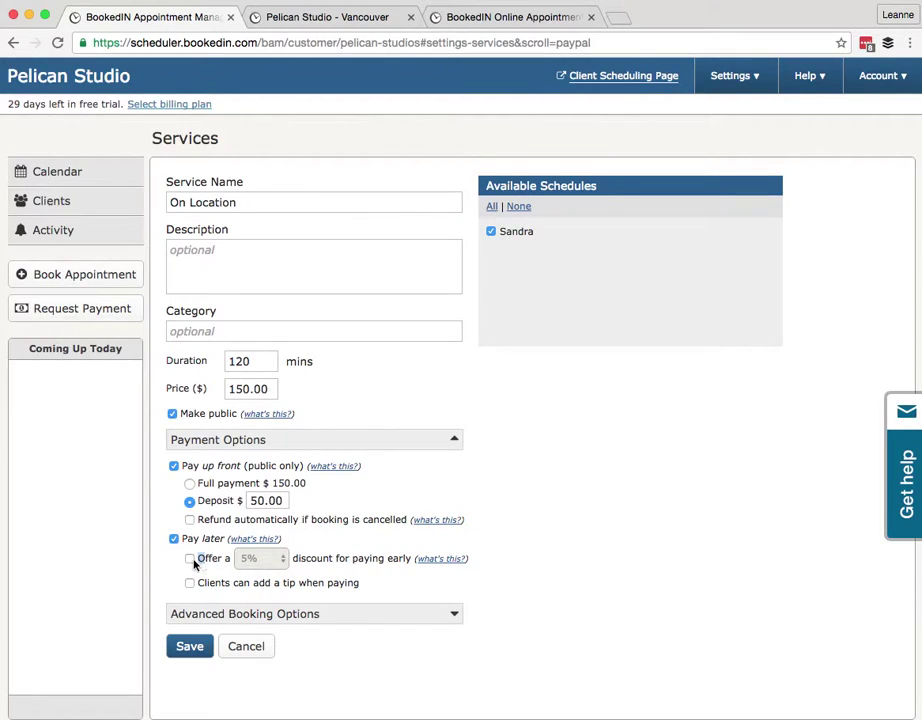
# Leave the early-payment discount and tips off, and save On Location's payment settings
pyautogui.click(190, 559)
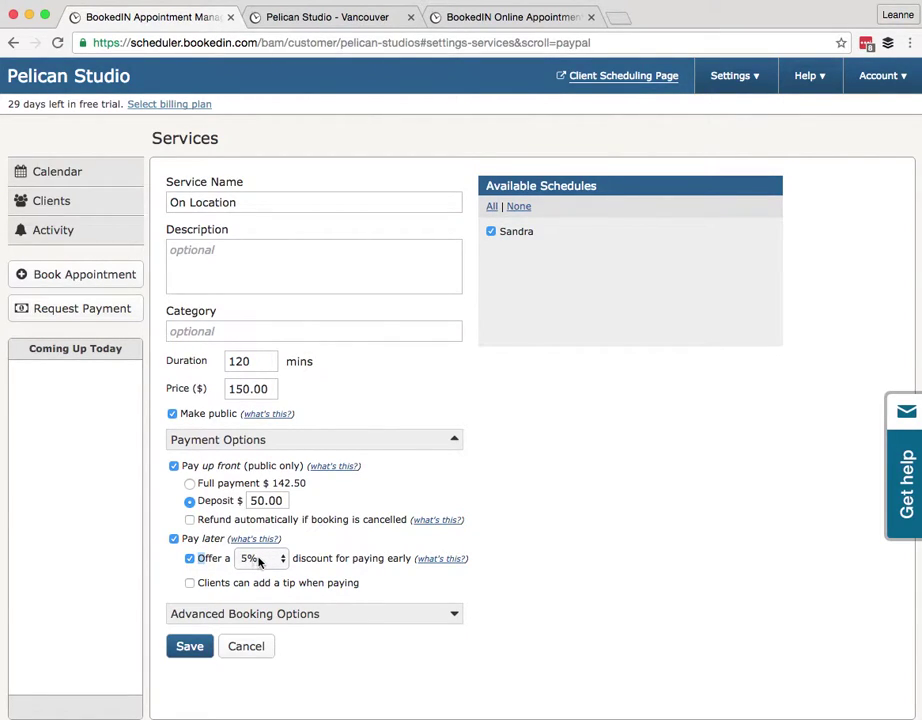
pyautogui.click(264, 563)
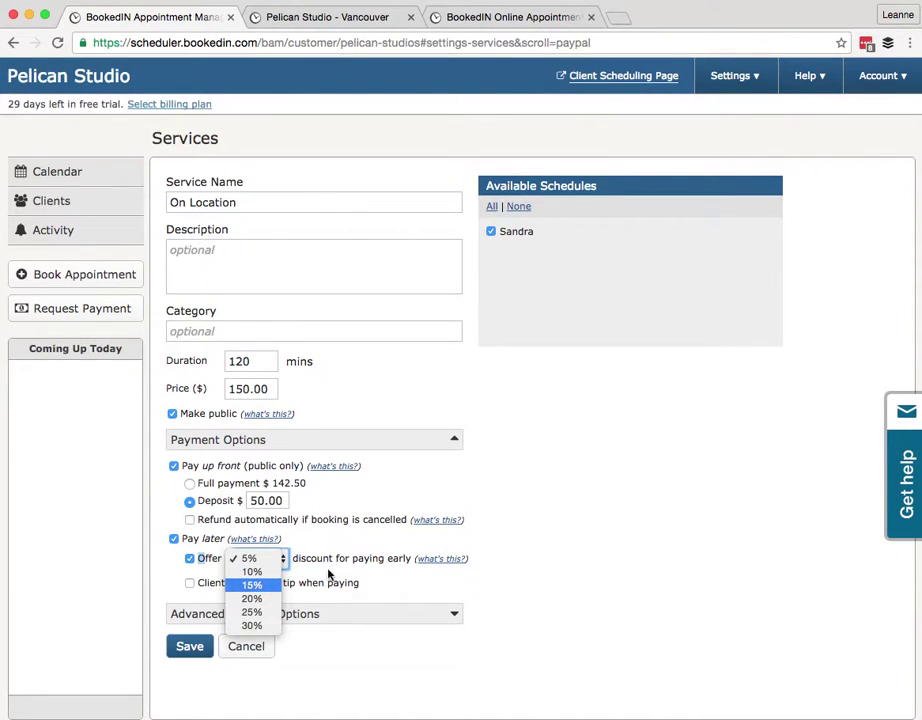
pyautogui.click(329, 530)
pyautogui.click(189, 560)
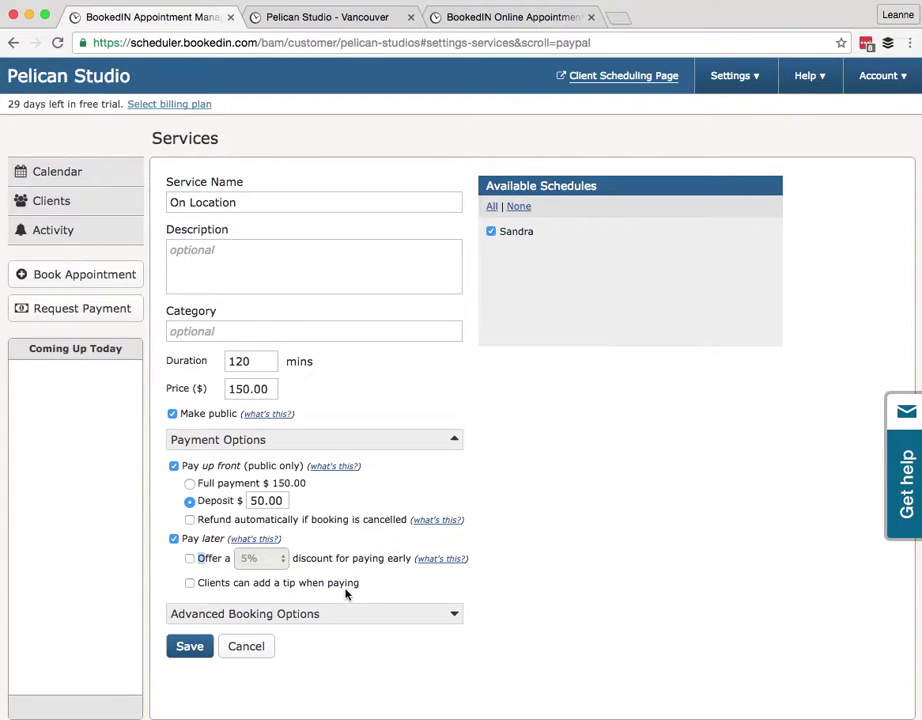
pyautogui.click(191, 585)
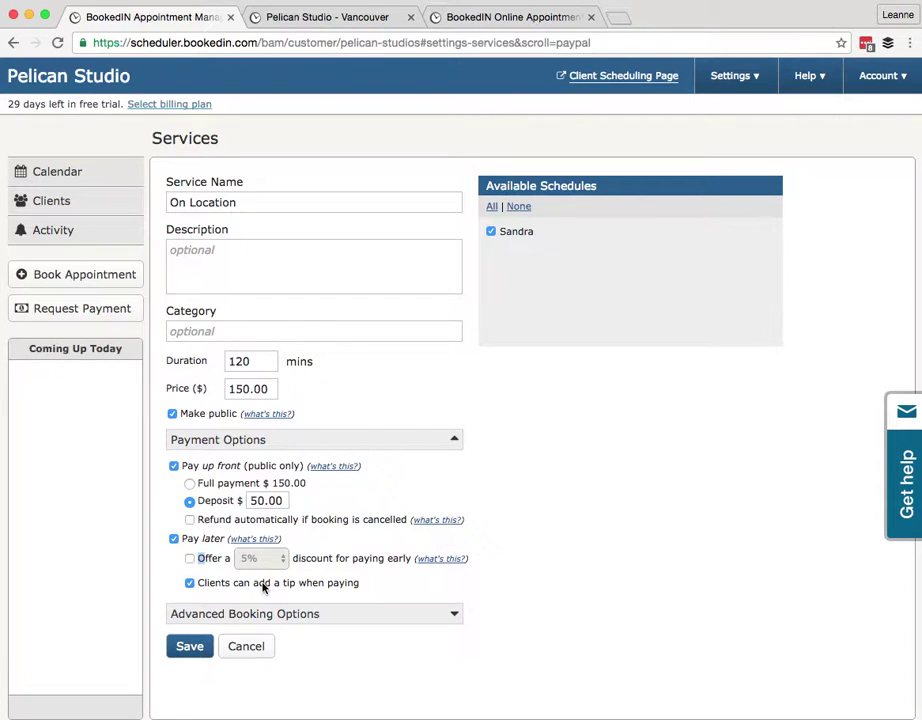
pyautogui.click(191, 649)
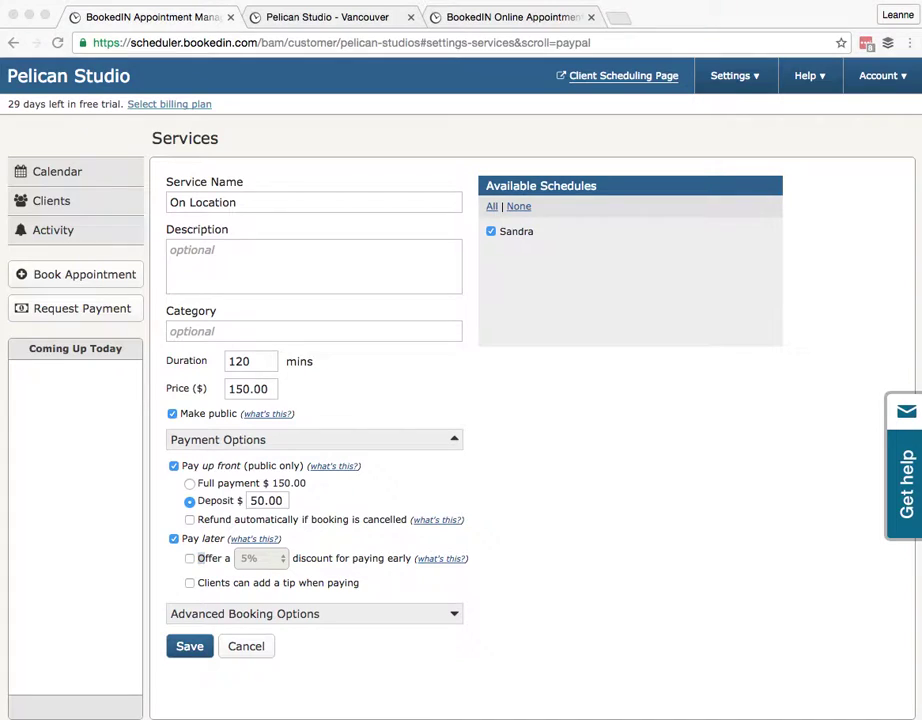
# Paste the On Location description back in and save the service
pyautogui.click(216, 264)
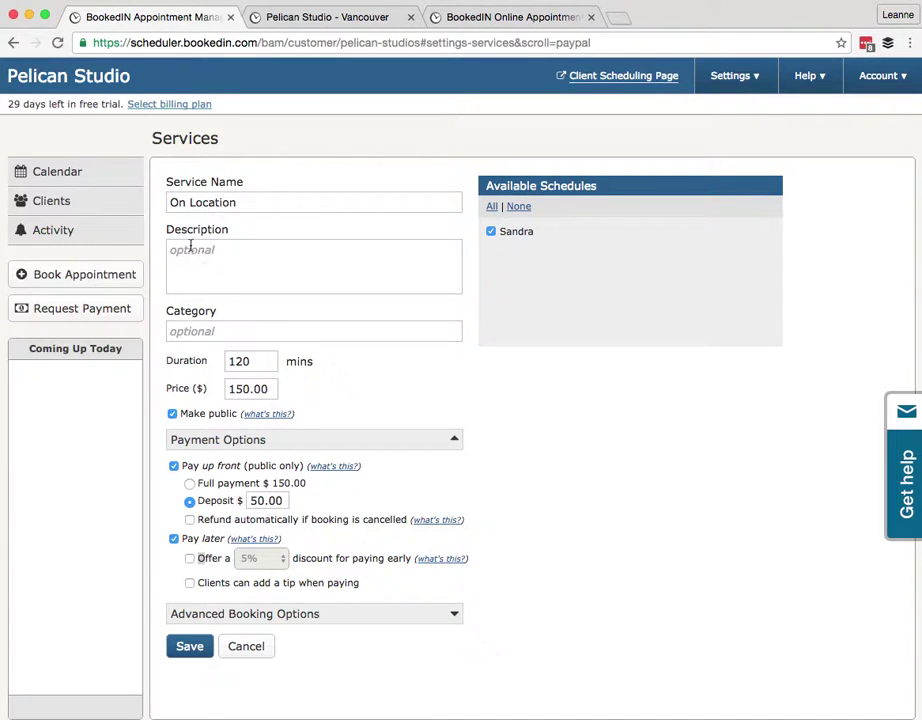
pyautogui.write('Includes one hour with us, and also a number of things that you really really want. Book this service if you are looking for xyx.')
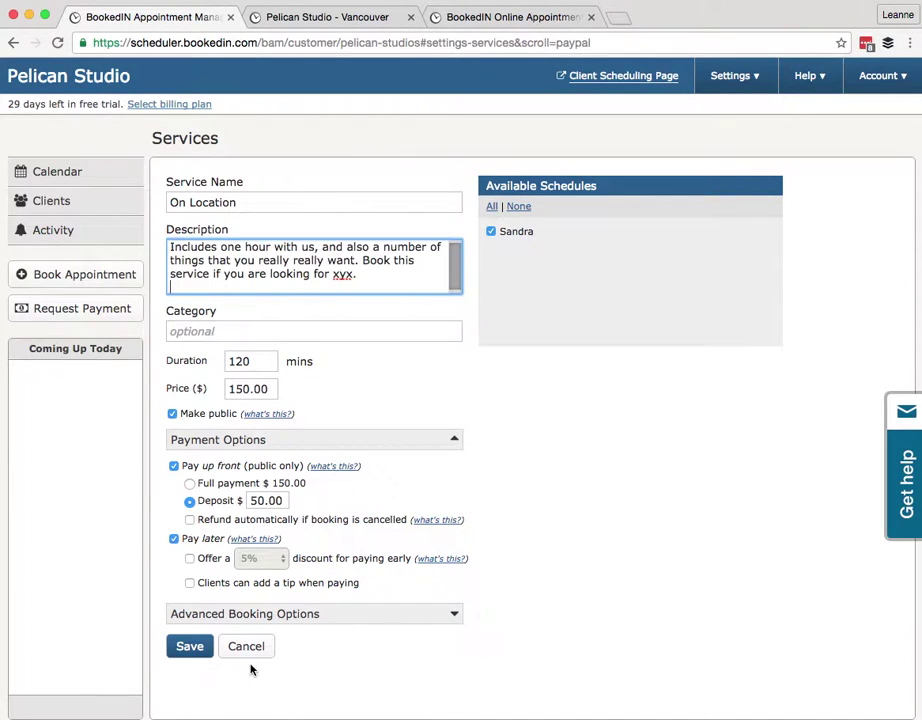
pyautogui.click(196, 652)
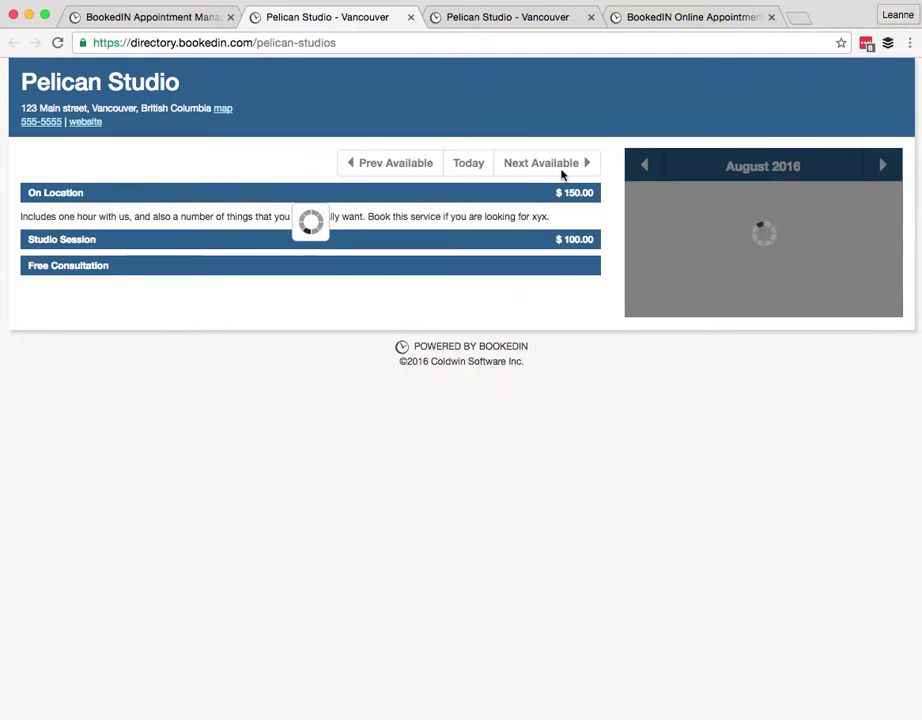
# Check the $50.00 deposit notice on the 9:00am August 24 On Location booking form, then close the tab
pyautogui.click(769, 328)
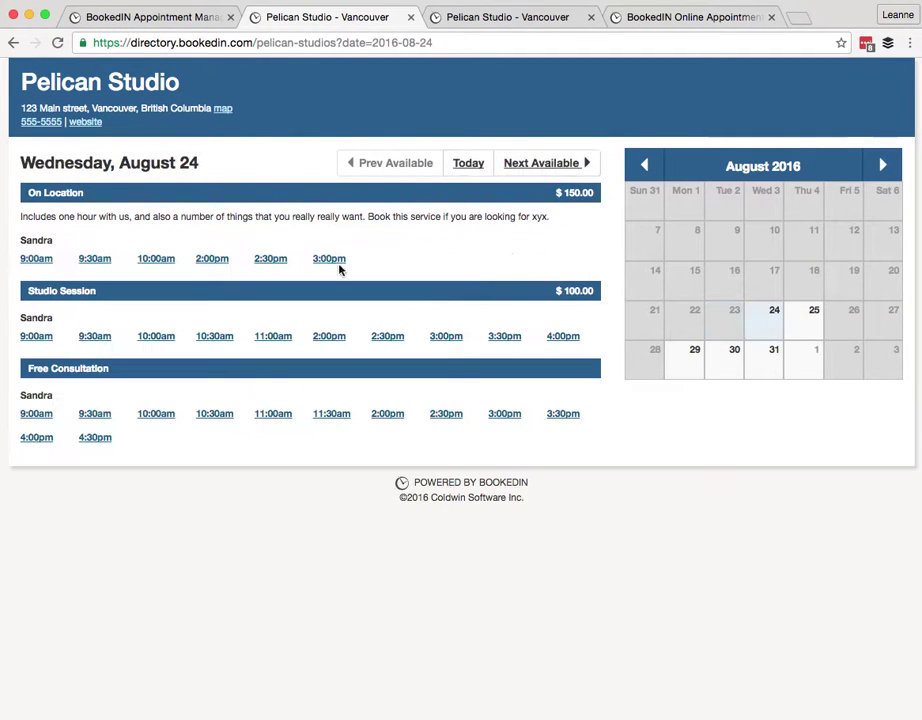
pyautogui.click(42, 260)
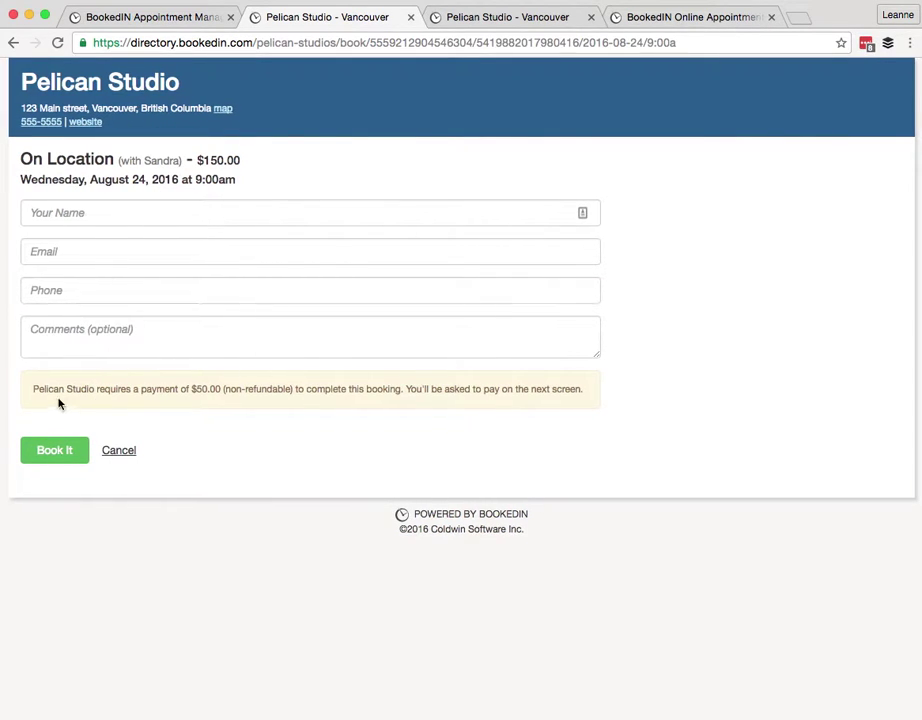
pyautogui.moveTo(33, 389); pyautogui.dragTo(580, 391)
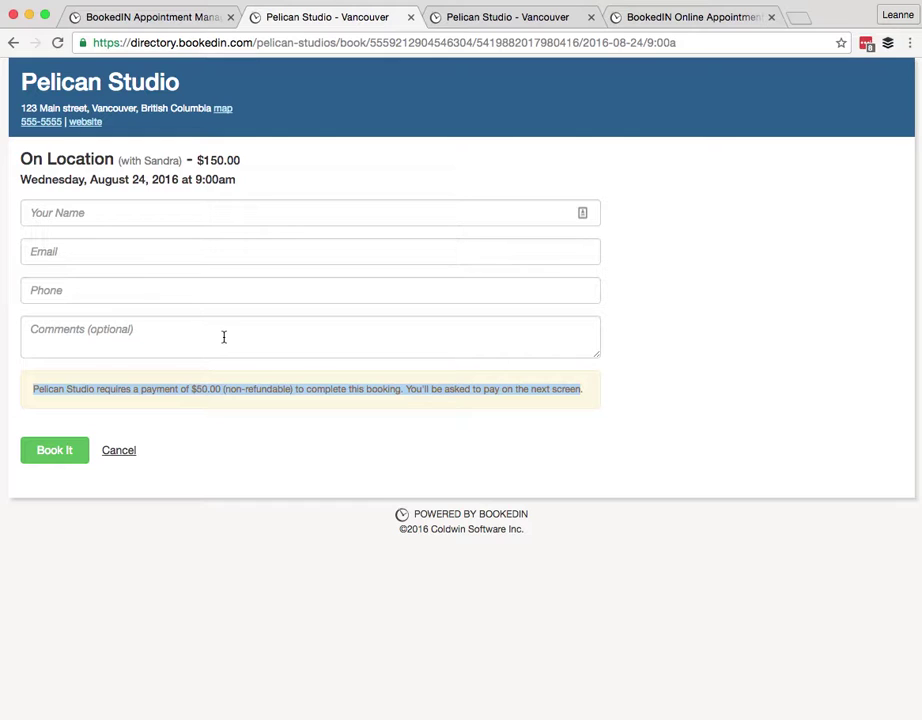
pyautogui.click(120, 450)
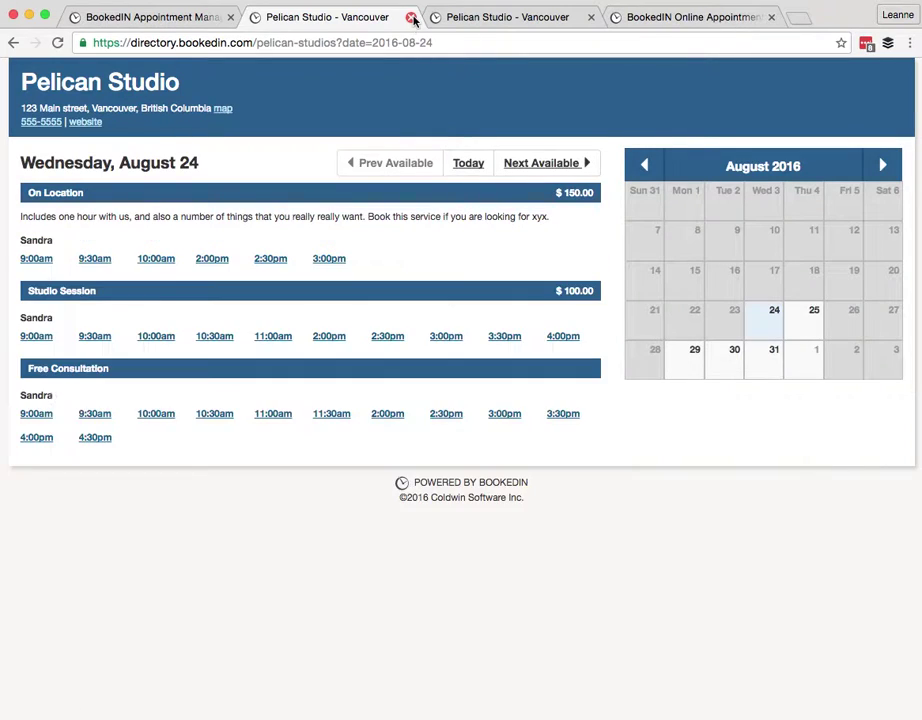
pyautogui.press('super+1')
pyautogui.click(411, 18)
# Close the remaining booking page tab and go from the Calendar to Settings > Schedules
pyautogui.click(411, 18)
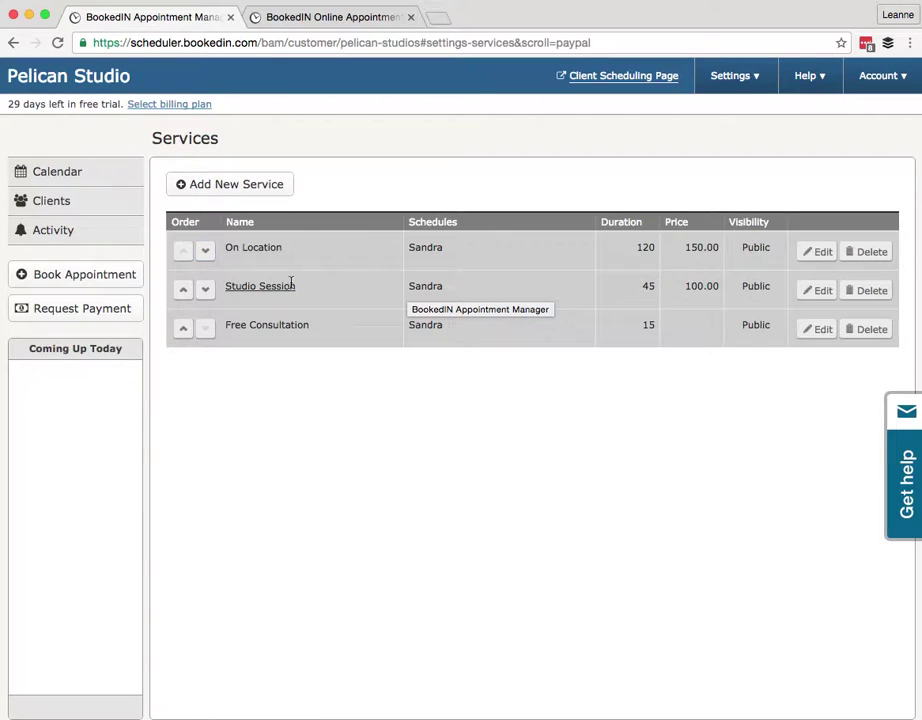
pyautogui.click(64, 179)
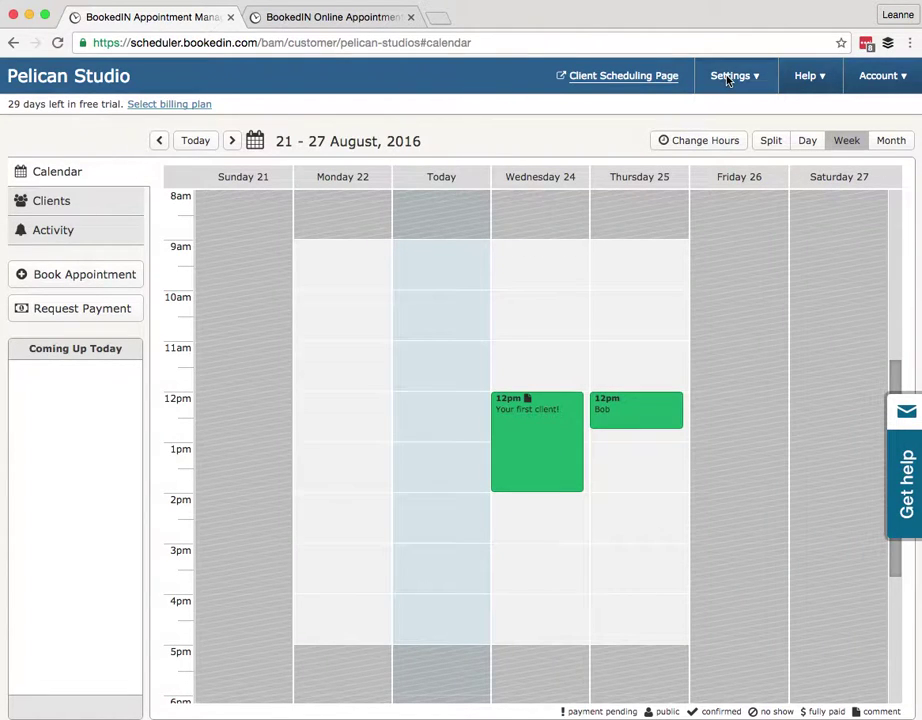
pyautogui.click(733, 78)
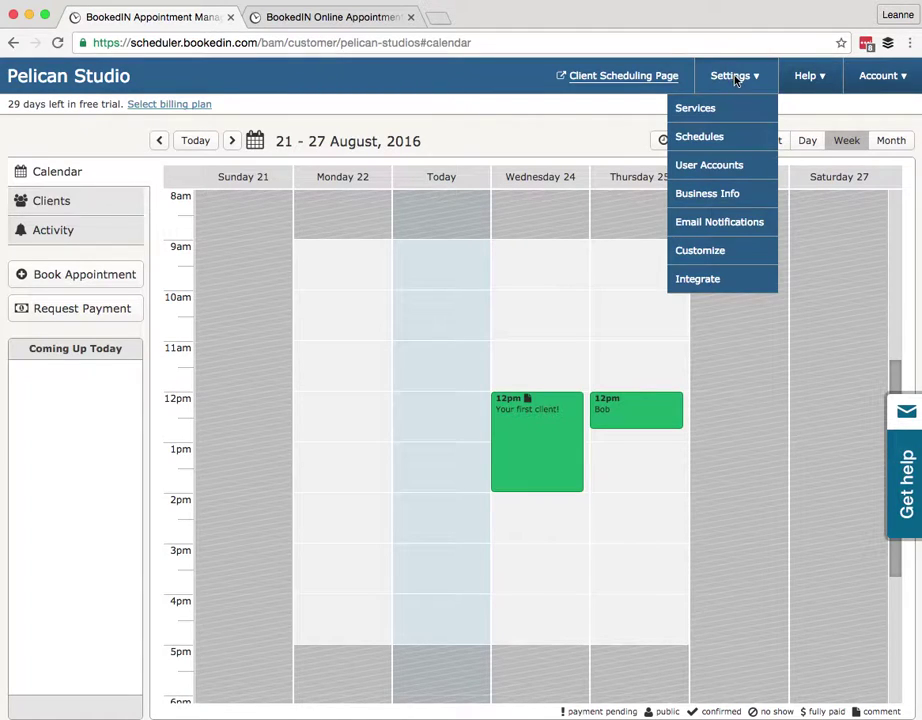
pyautogui.click(698, 139)
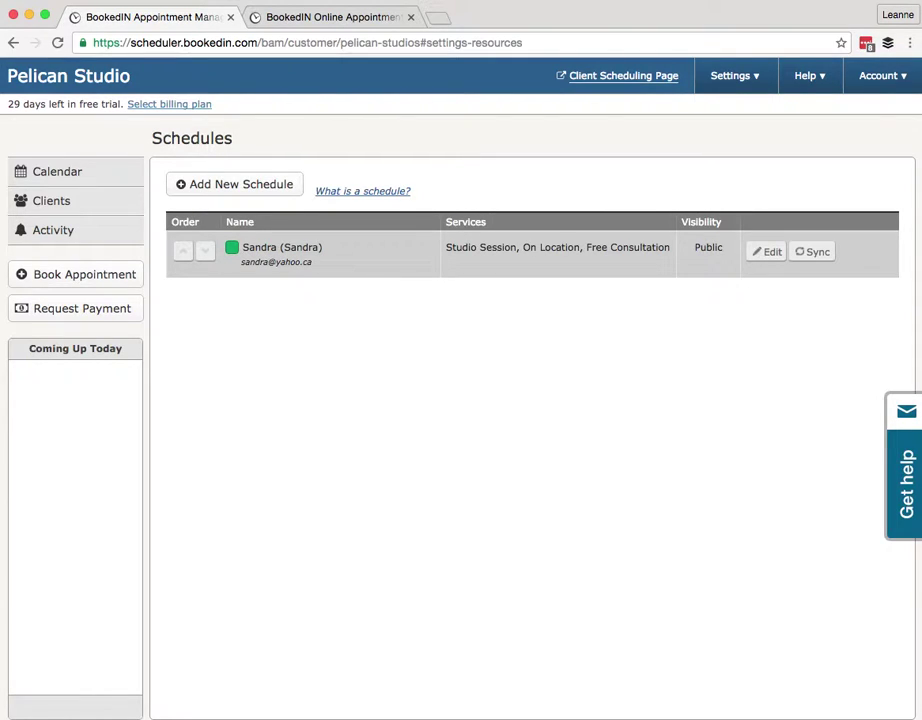
# Under User Accounts, add a new staff user with their name and e-mail address
pyautogui.click(755, 76)
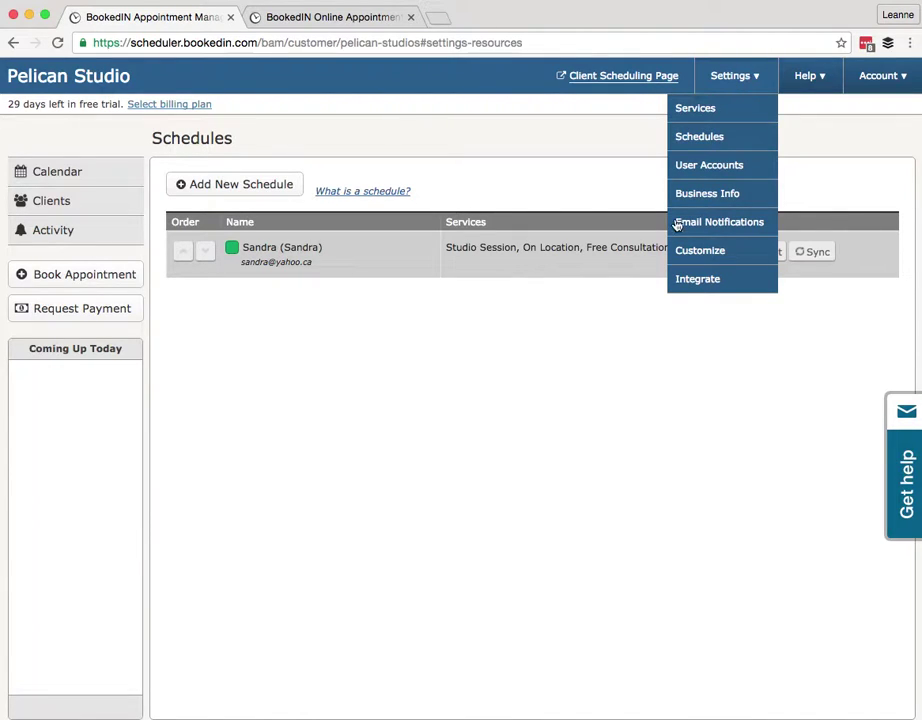
pyautogui.click(689, 167)
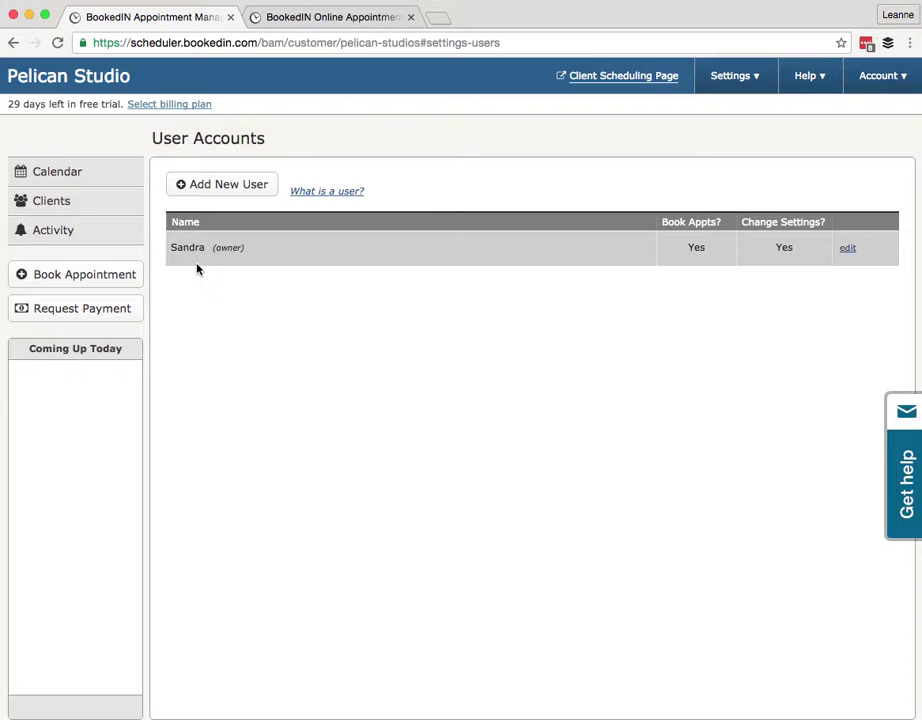
pyautogui.click(213, 186)
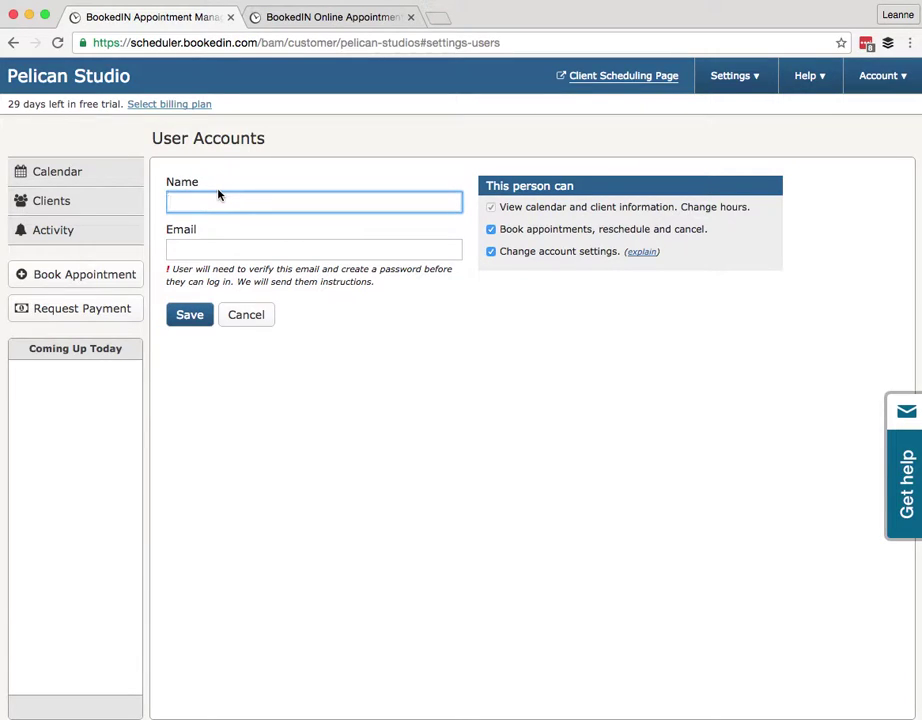
pyautogui.write('Larry')
pyautogui.press('Tab')
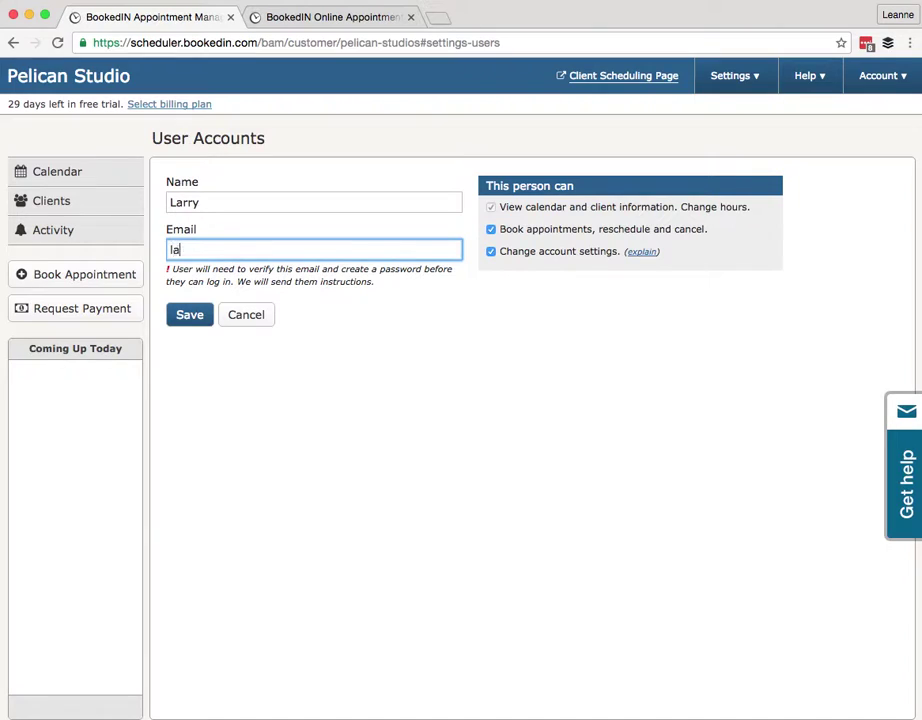
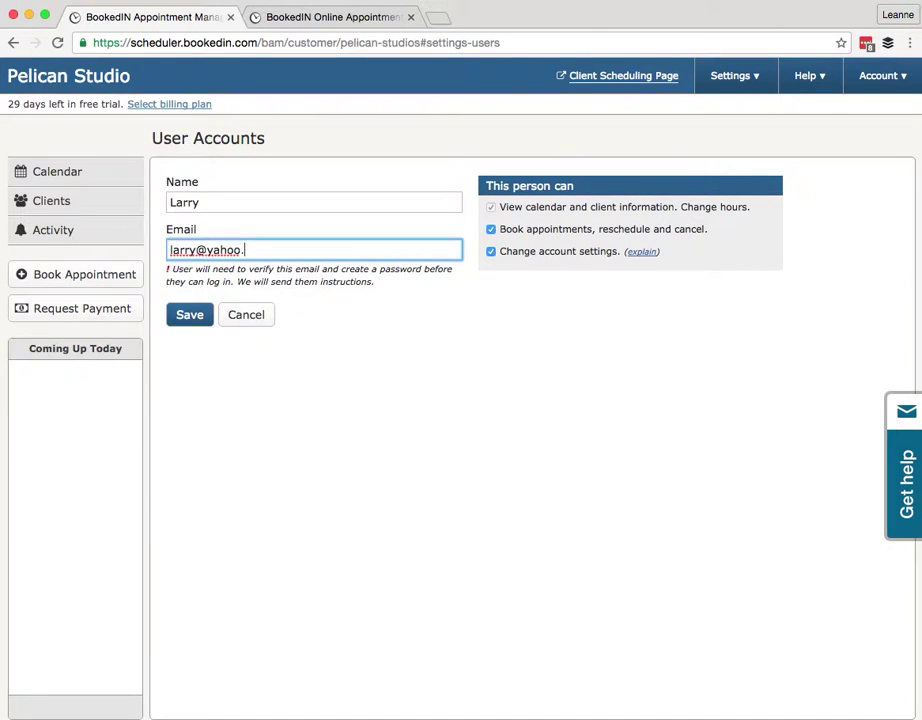
pyautogui.click(189, 315)
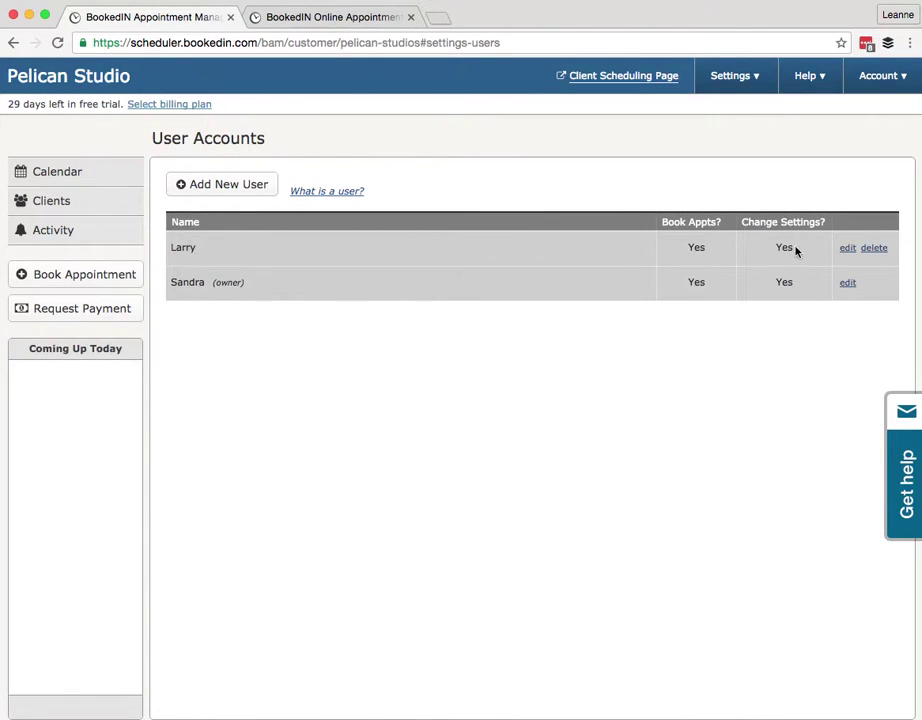
# Open the new user's details, close them unchanged, and select the user's name in the list
pyautogui.click(847, 249)
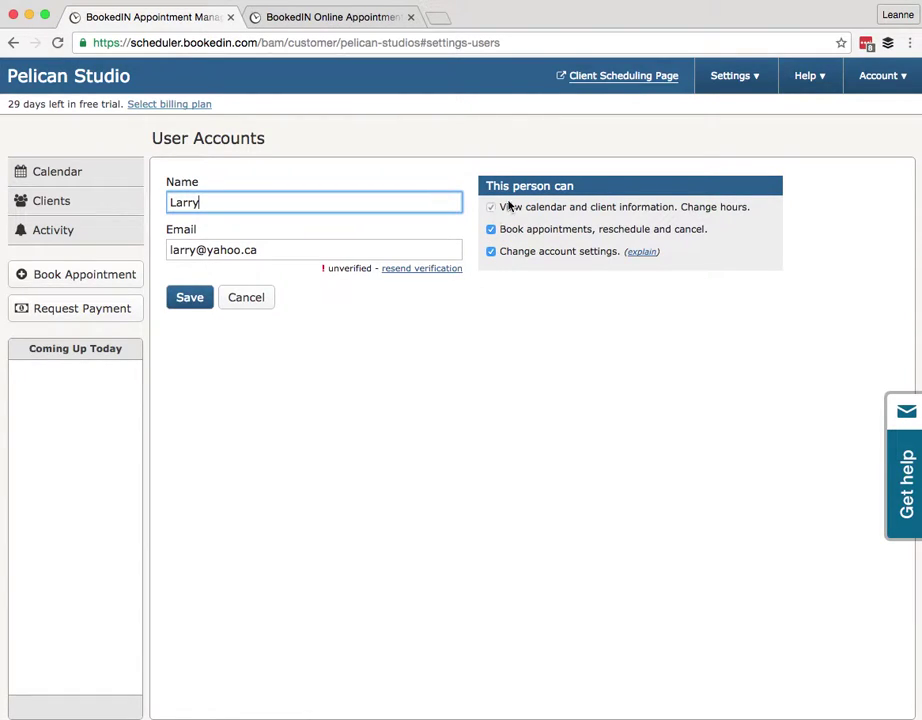
pyautogui.click(248, 302)
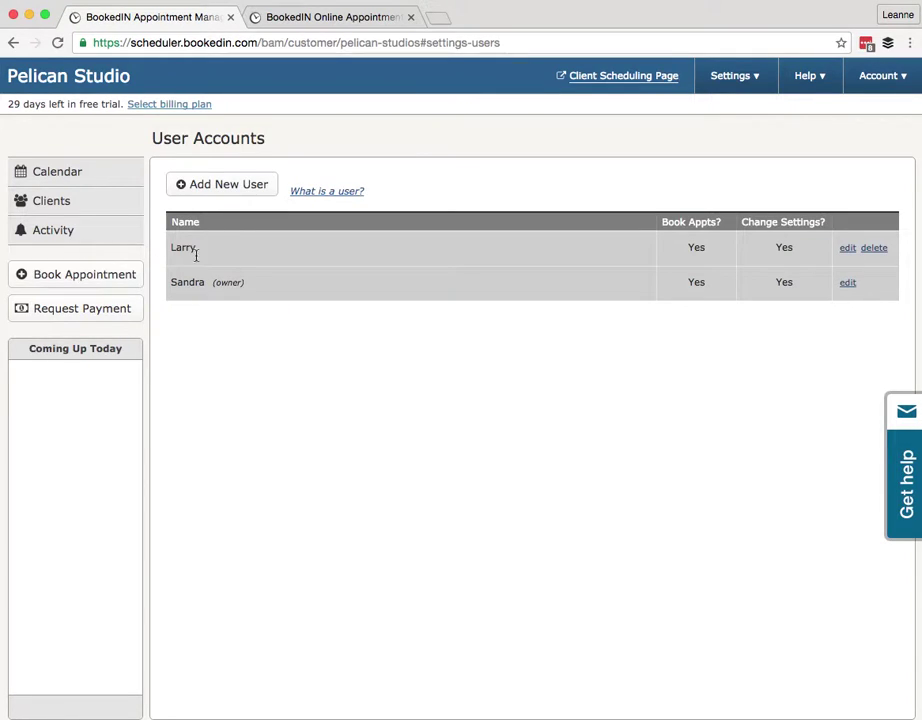
pyautogui.doubleClick(199, 250)
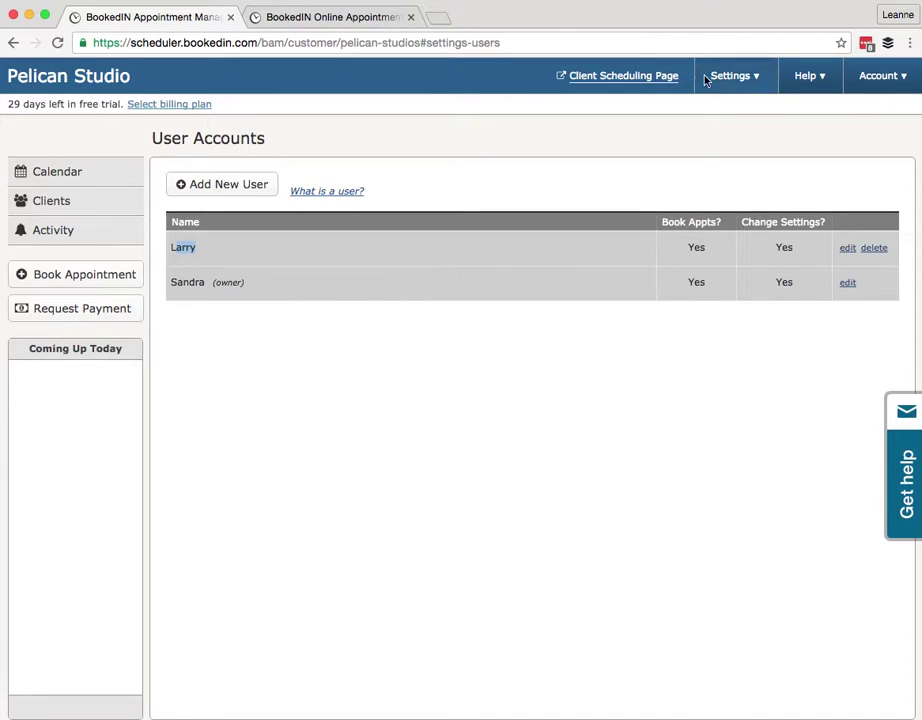
pyautogui.click(740, 77)
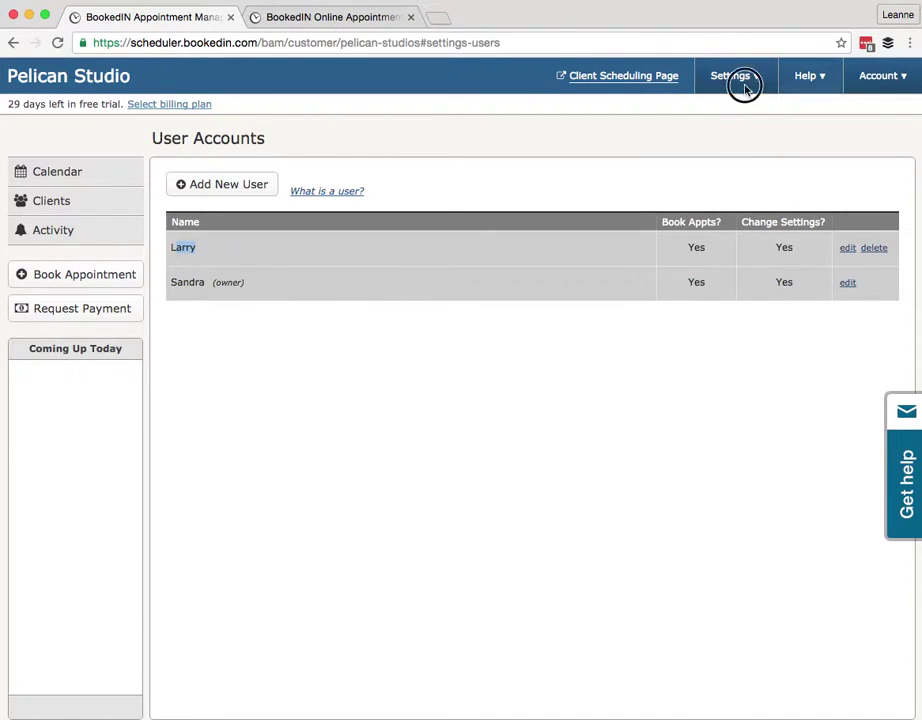
# In Business Info, toggle 'hide address from my clients' on and back off, then save
pyautogui.click(737, 79)
pyautogui.click(735, 77)
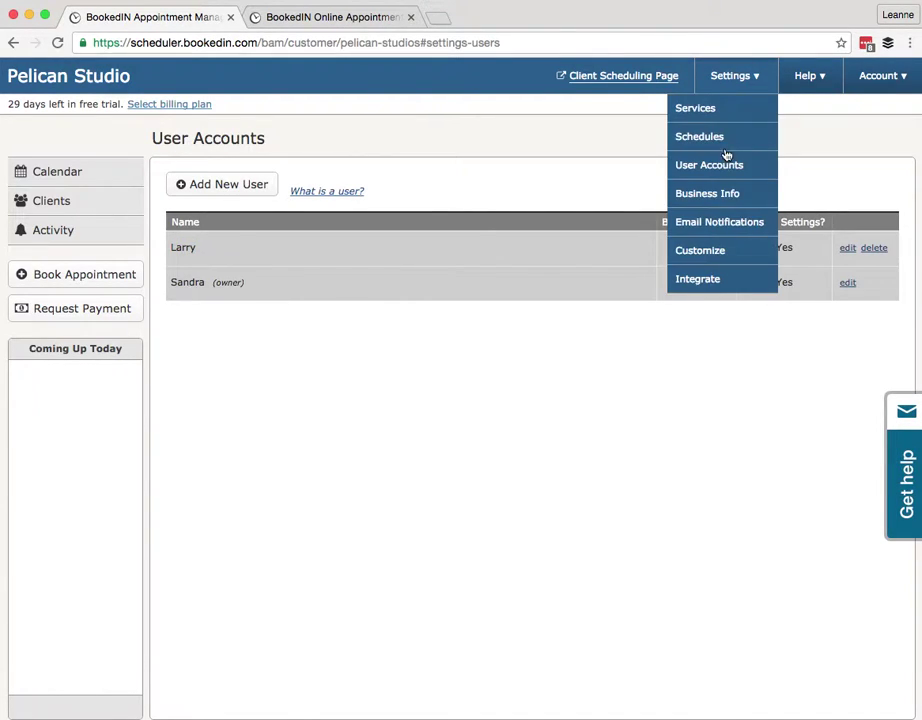
pyautogui.click(704, 192)
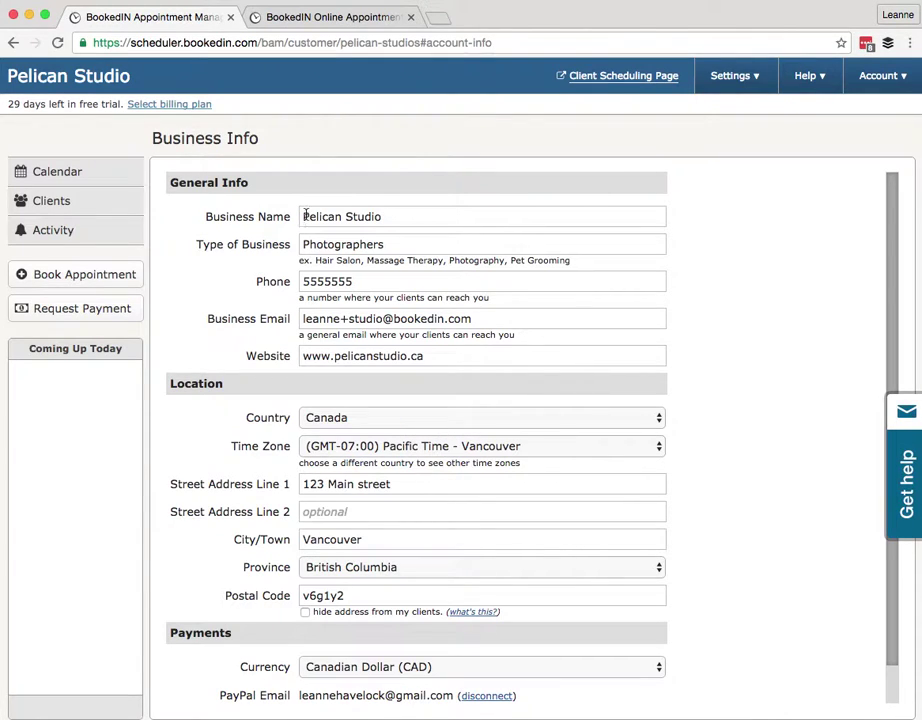
pyautogui.scroll(-1, 287, 242)
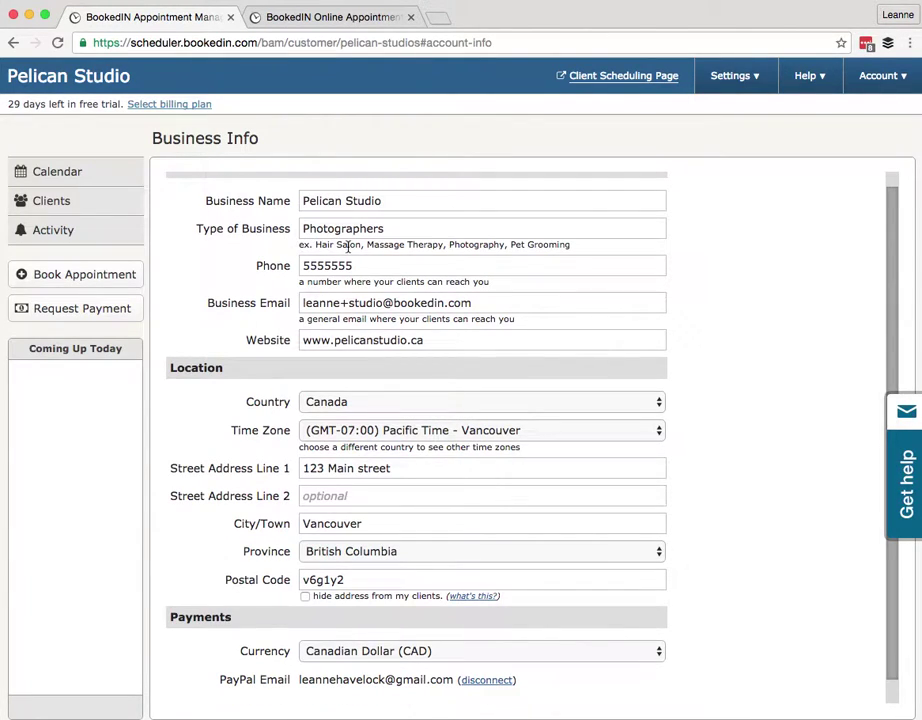
pyautogui.scroll(-1, 403, 374)
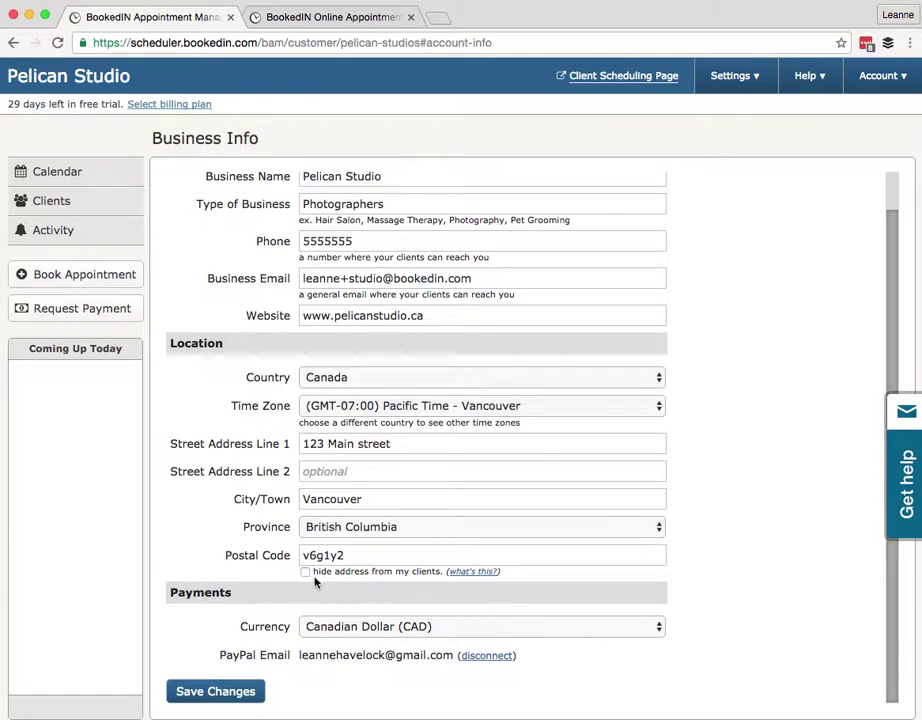
pyautogui.click(344, 576)
pyautogui.click(307, 572)
pyautogui.click(248, 691)
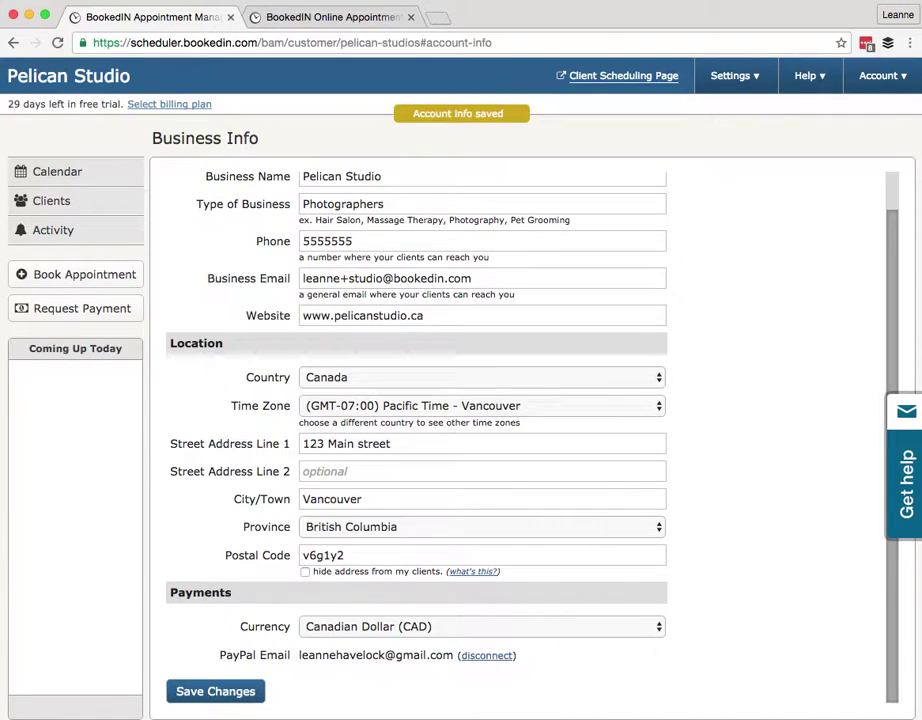
pyautogui.click(743, 85)
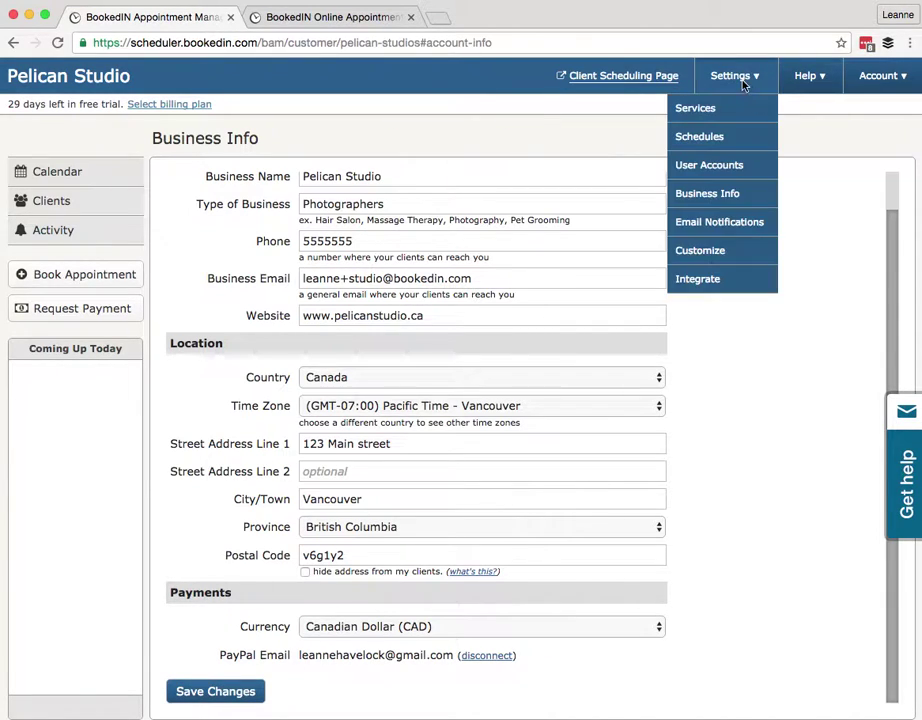
# In Email Notifications, send follow-up reminders 1 day ahead, keeping reminders and email cancellations enabled
pyautogui.click(700, 224)
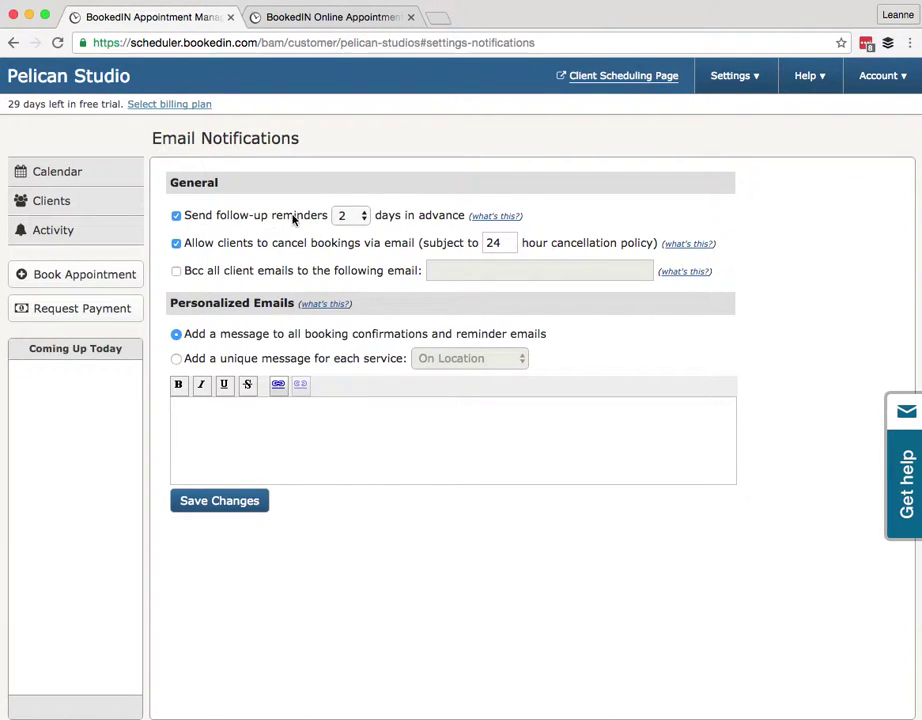
pyautogui.click(357, 217)
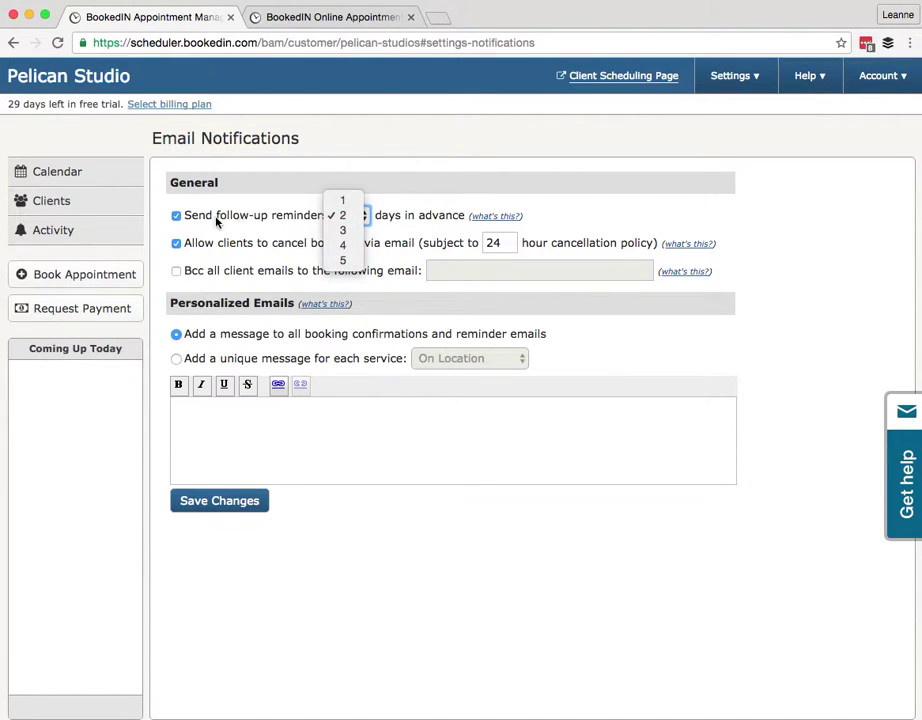
pyautogui.click(342, 201)
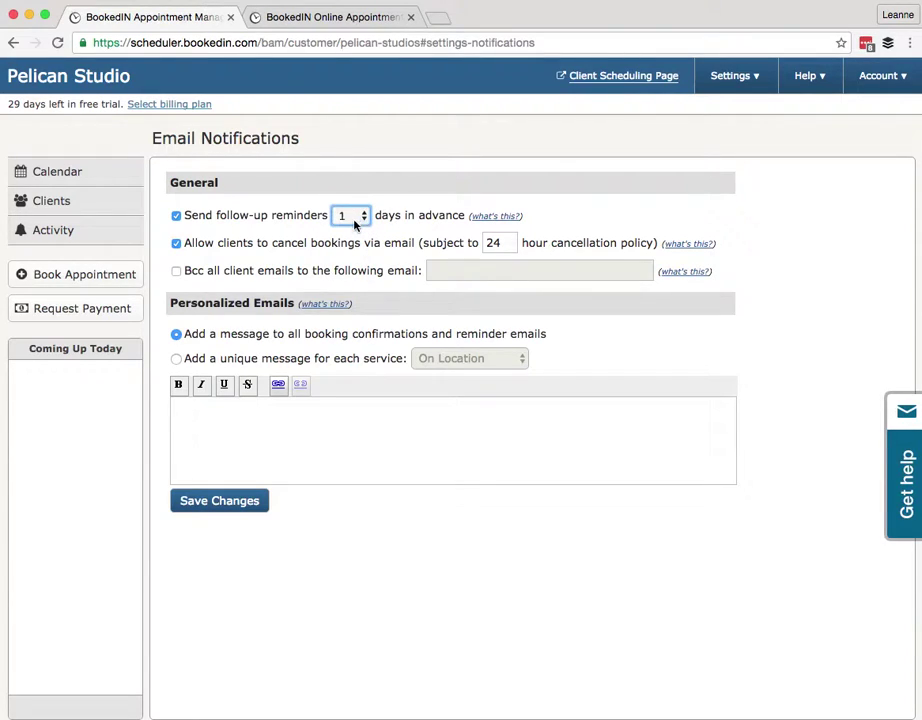
pyautogui.click(176, 216)
pyautogui.click(177, 217)
pyautogui.click(177, 245)
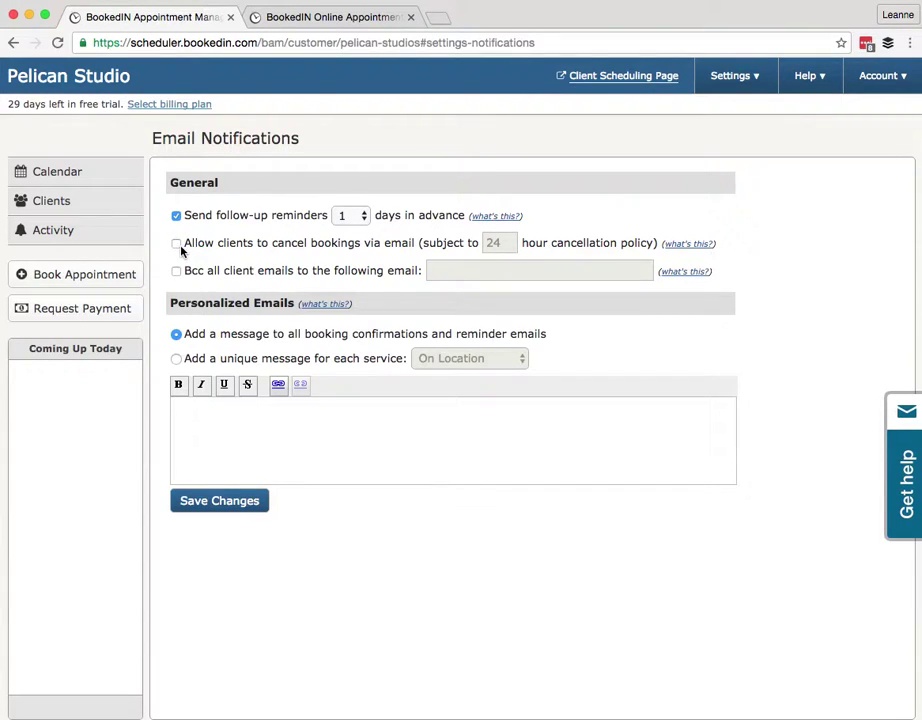
pyautogui.click(182, 250)
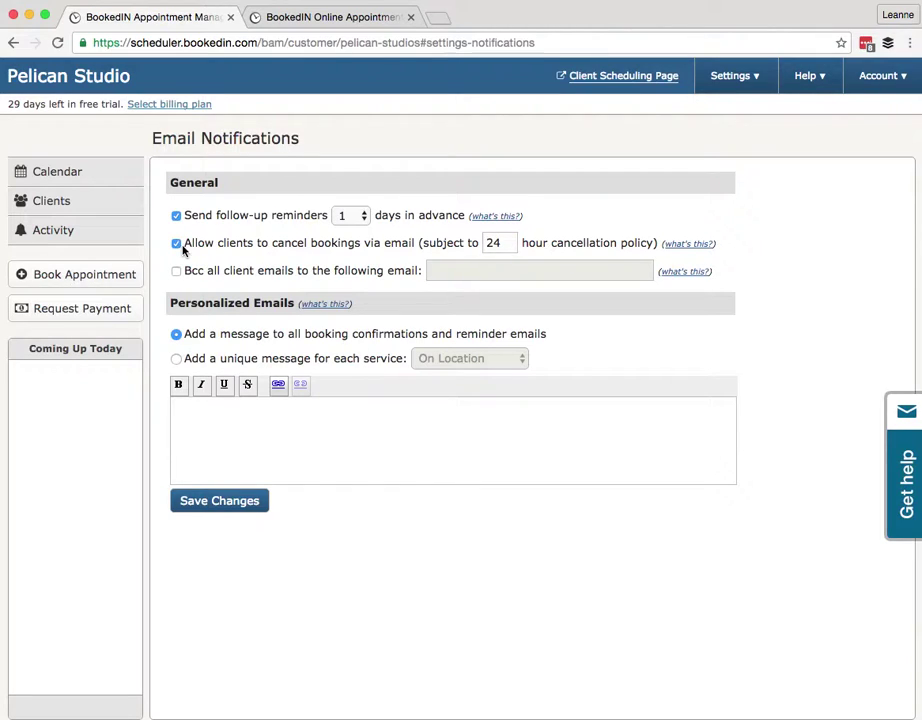
# Change the email cancellation window from 24 to 6 hours, leaving Bcc of client emails off
pyautogui.doubleClick(492, 242)
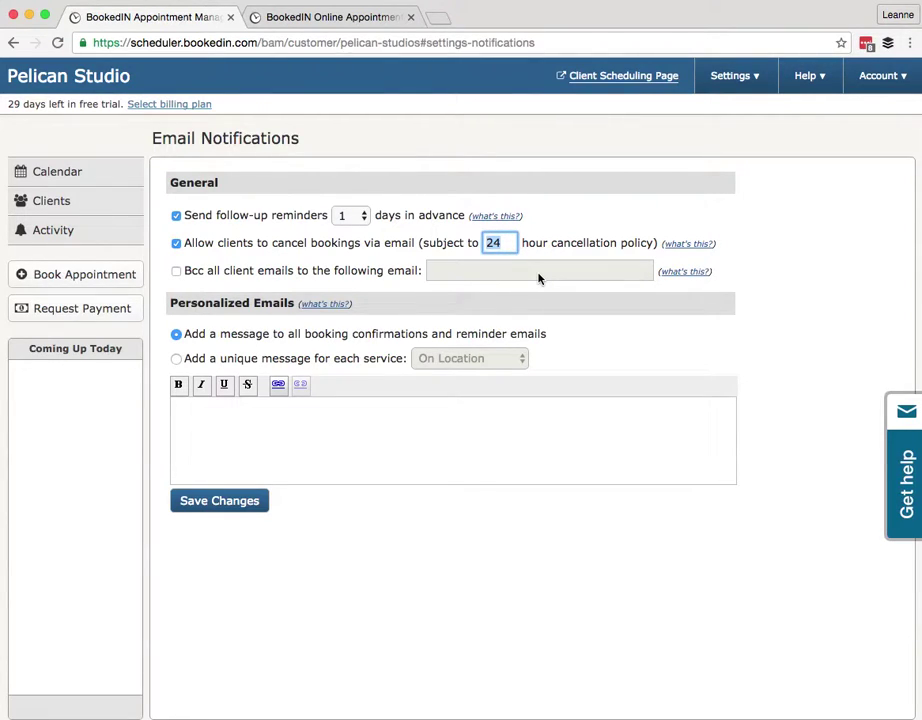
pyautogui.write('6')
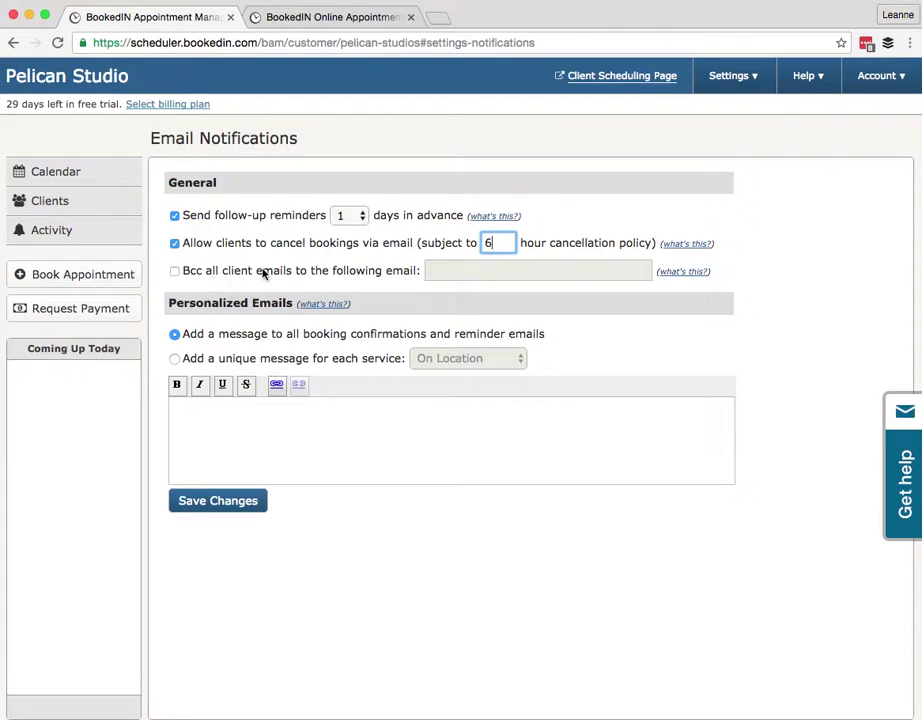
pyautogui.click(178, 277)
pyautogui.click(175, 273)
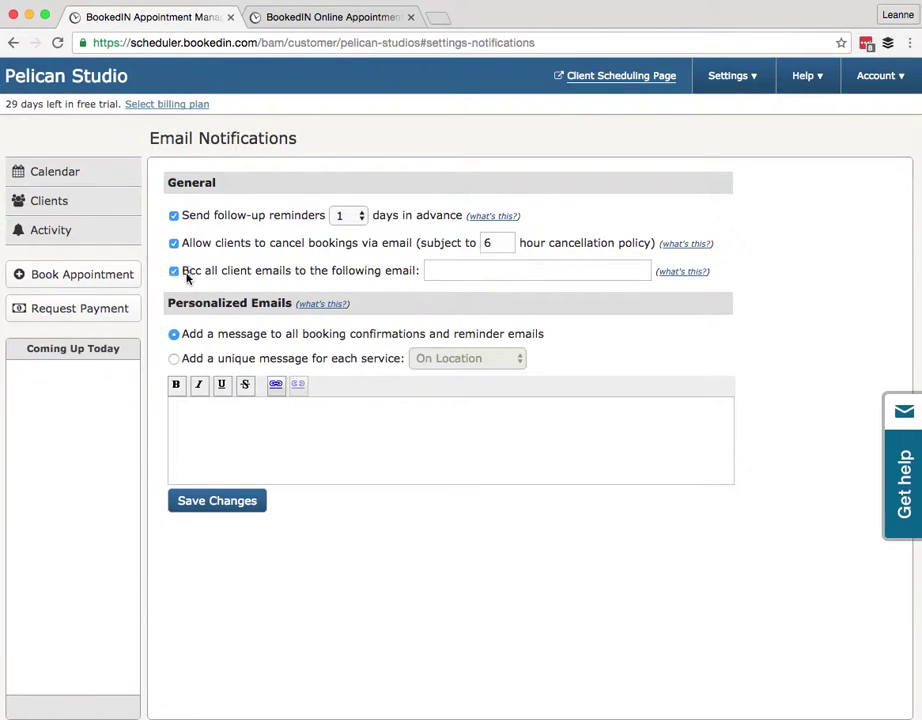
pyautogui.click(175, 273)
pyautogui.click(321, 273)
pyautogui.click(464, 273)
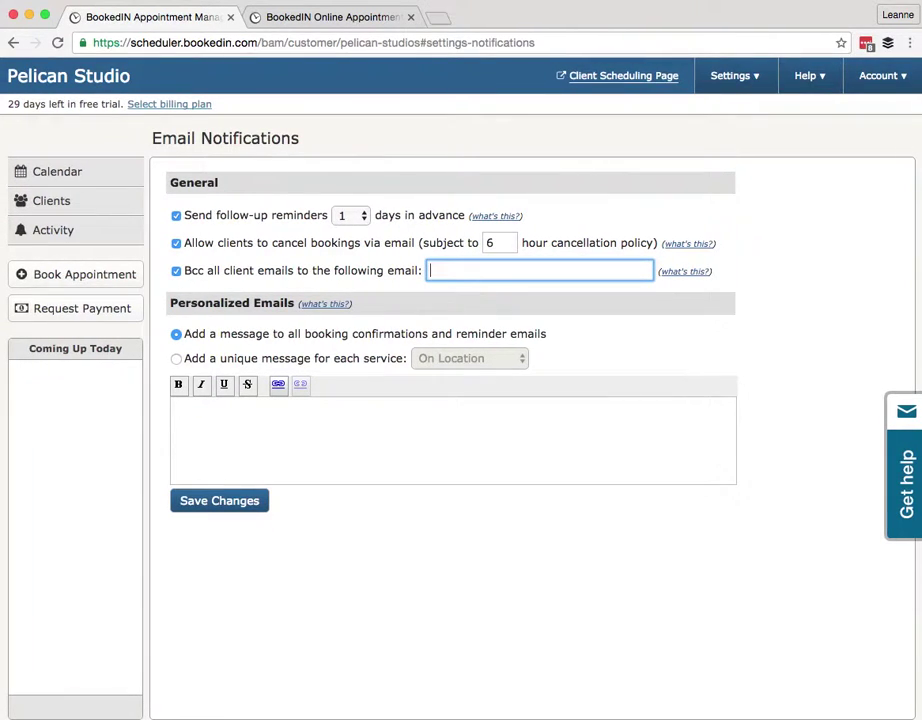
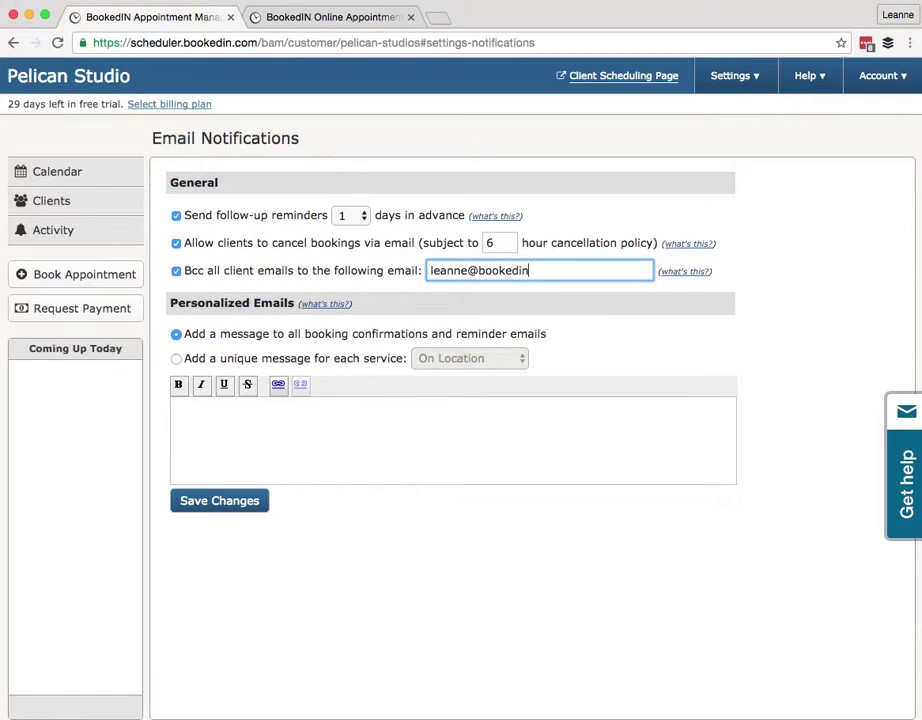
pyautogui.click(176, 271)
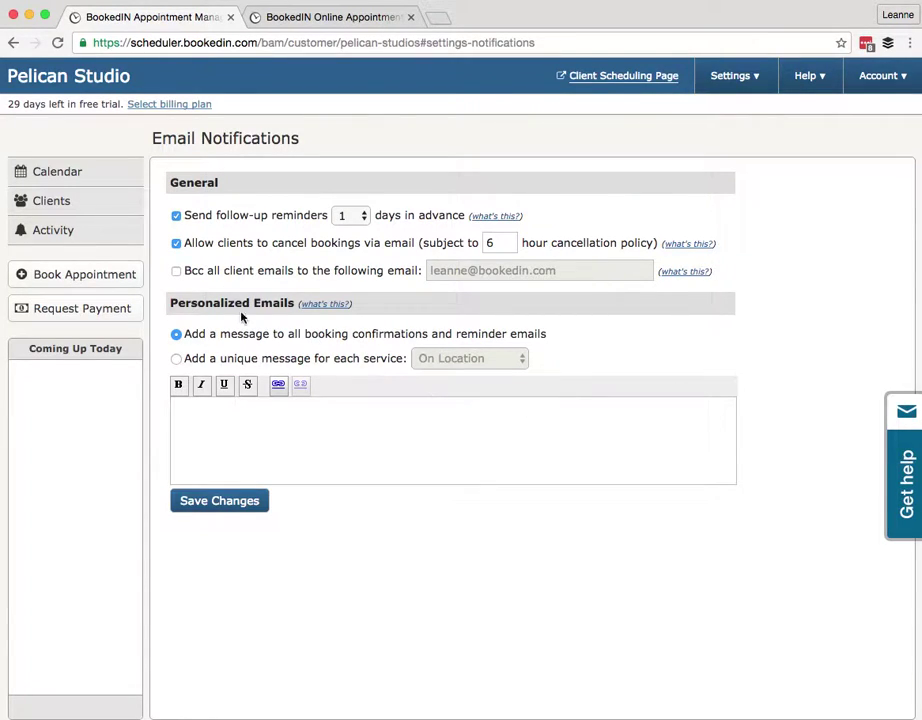
# Paste the thank-you message with parking and directions into the confirmation email editor and save
pyautogui.moveTo(178, 303); pyautogui.dragTo(294, 304)
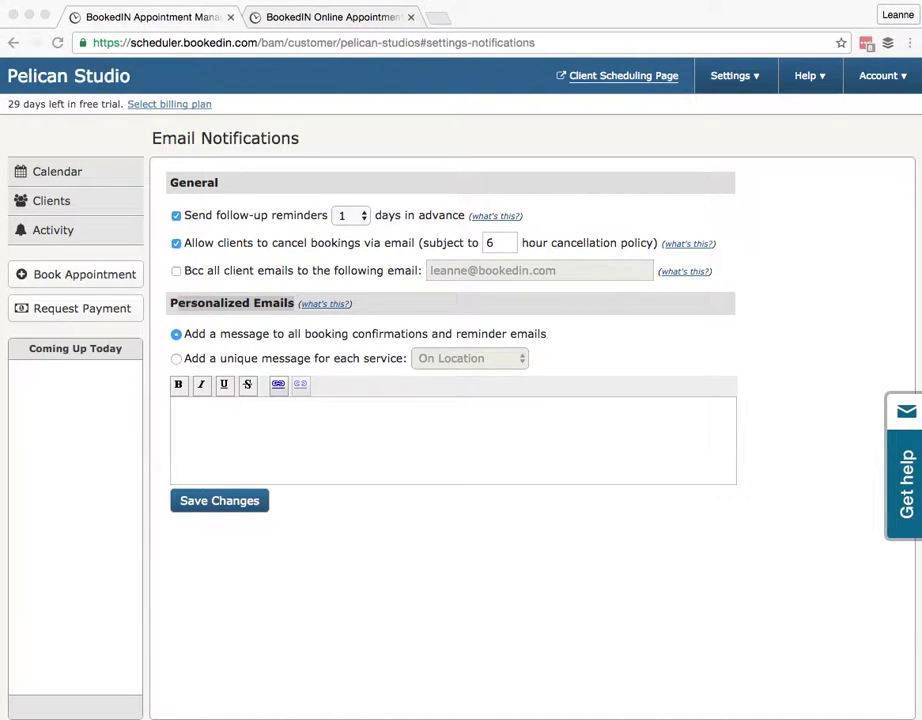
pyautogui.click(203, 414)
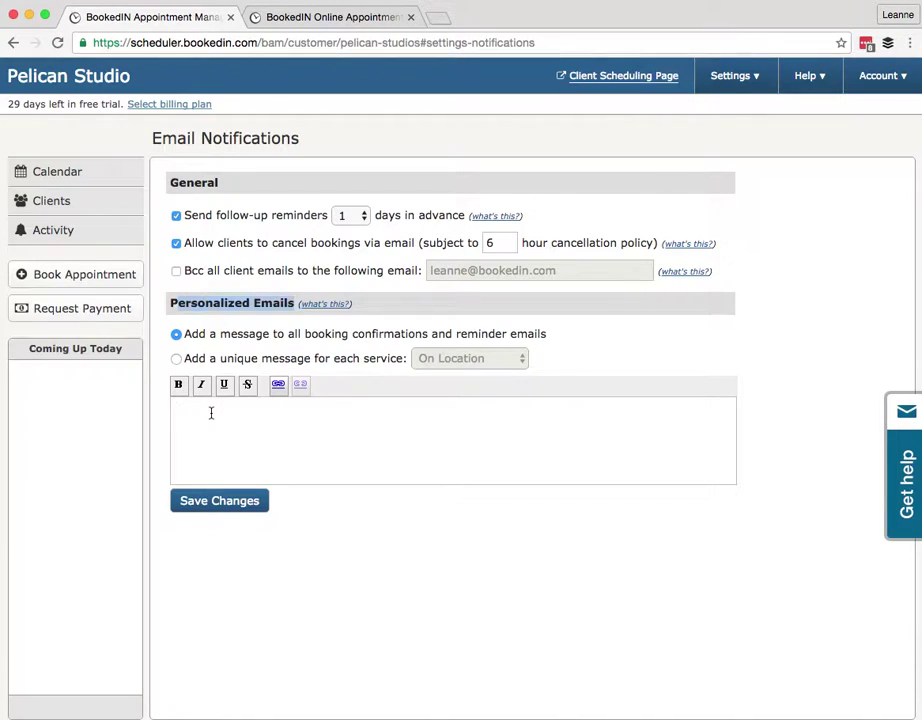
pyautogui.write('Thank you for booking with us! When you arrive for your session, you can park in the lot behind the studio. Click here for directions or to view our studio on google maps. Please download and print and sign this form and bring it with you to the appointment. See you soon!')
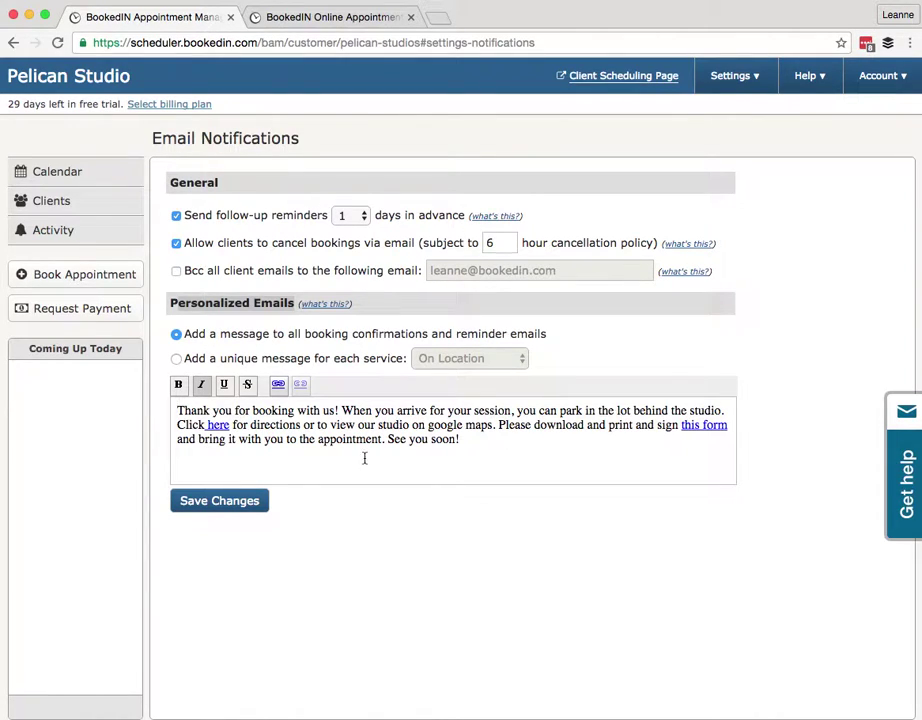
pyautogui.click(234, 510)
# Switch to per-service messages and save a pasted two-part confirmation message for On Location
pyautogui.click(177, 360)
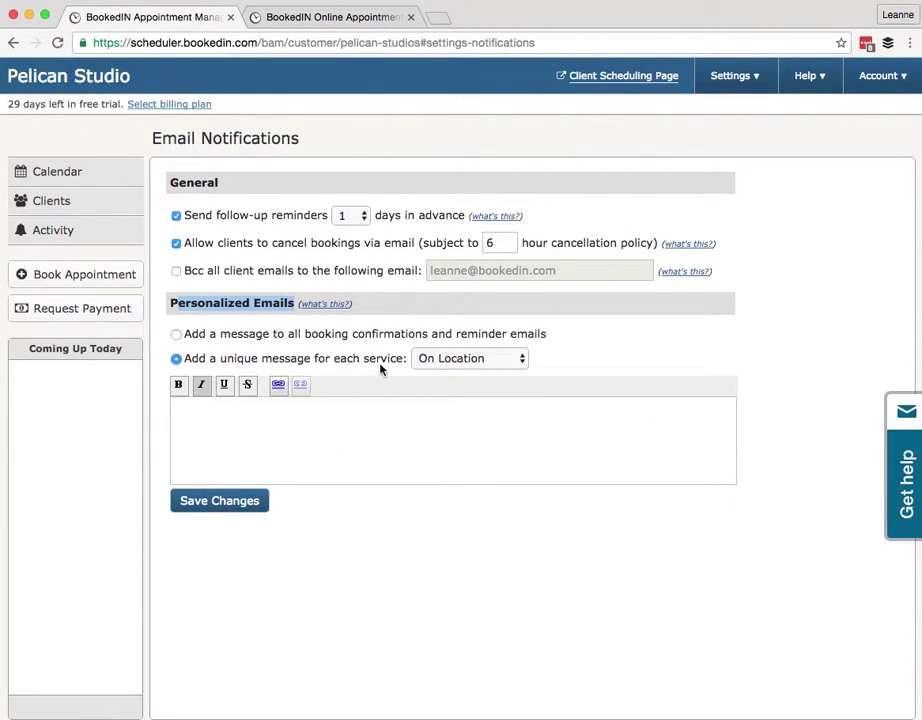
pyautogui.click(442, 366)
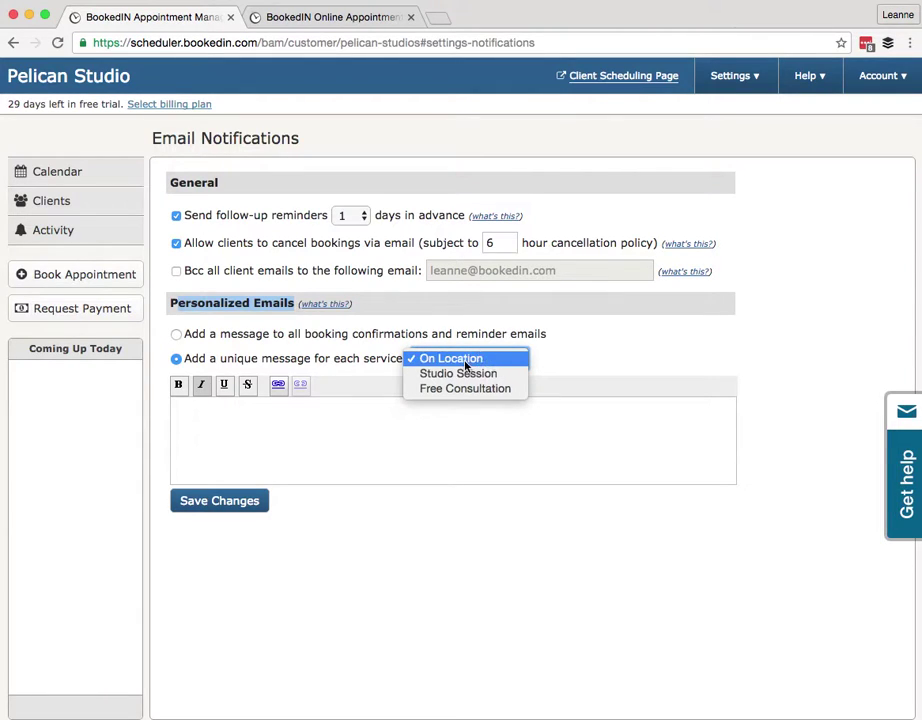
pyautogui.click(290, 435)
pyautogui.click(243, 421)
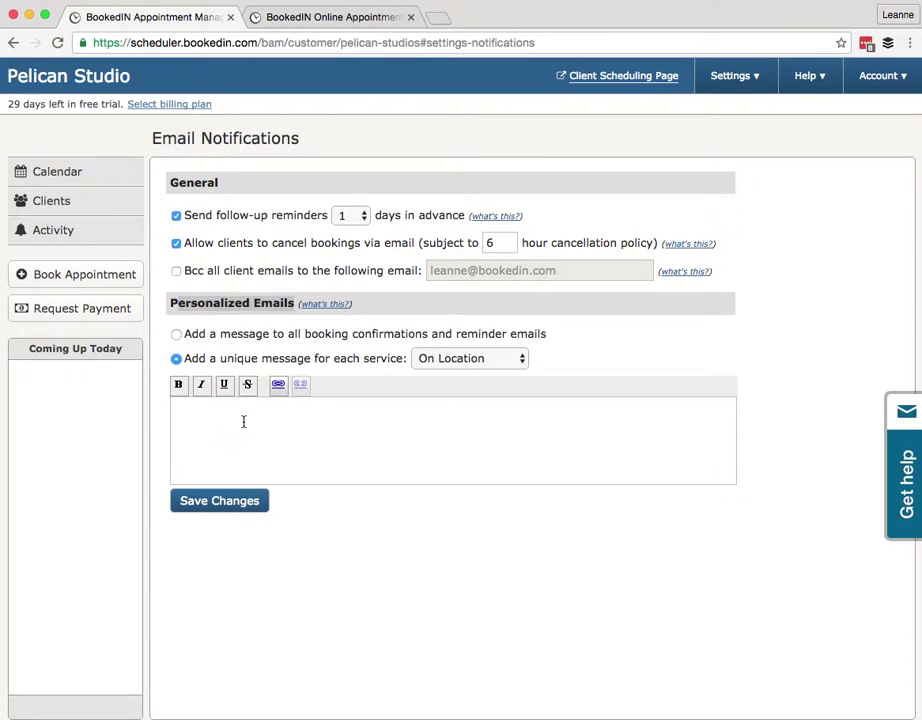
pyautogui.write('Thank you for booking with us! When you arrive for your session, you can park in the lot behind the studio. Click here for directions or to view our studio on google maps. Please download and print and sign this form and bring it with you to the appointment. See you soon!')
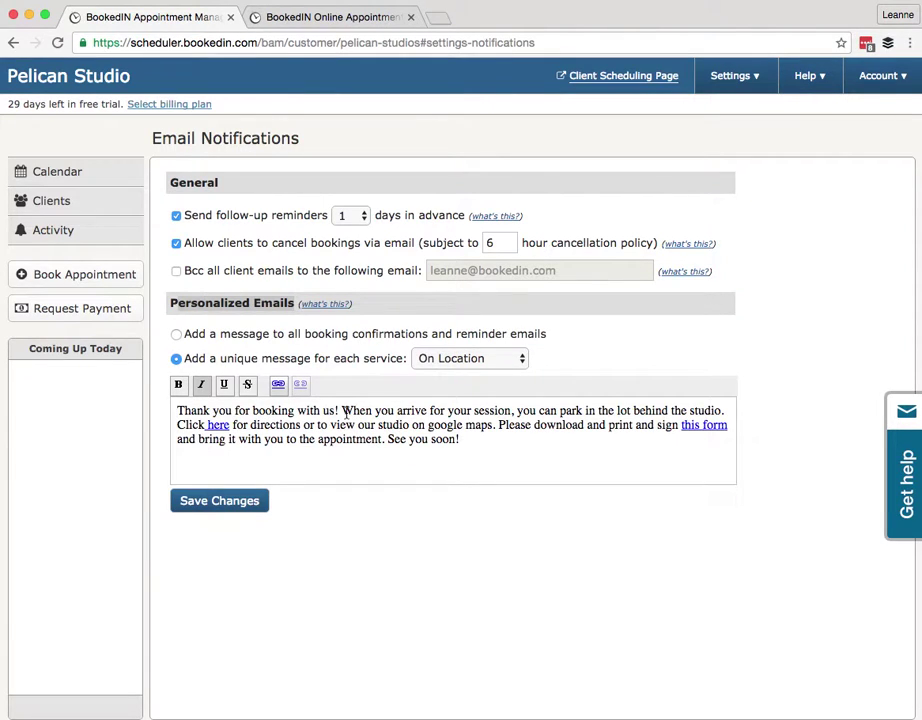
pyautogui.click(343, 411)
pyautogui.press('Return')
pyautogui.press('Return')
pyautogui.click(210, 503)
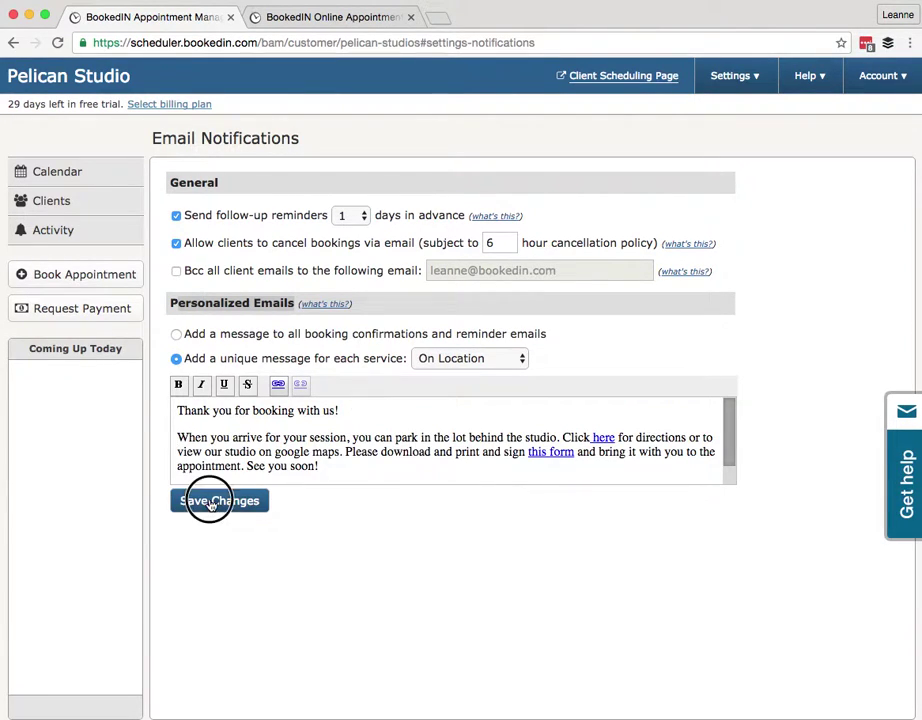
# Paste and save Free Consultation's own confirmation message promising a phone call
pyautogui.click(471, 362)
pyautogui.click(444, 389)
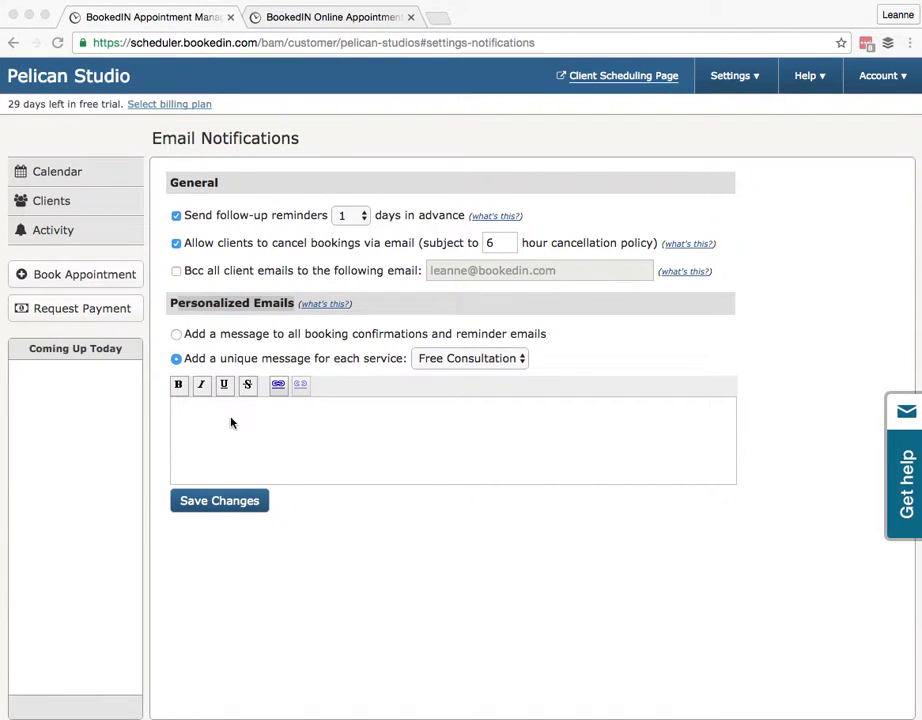
pyautogui.click(202, 413)
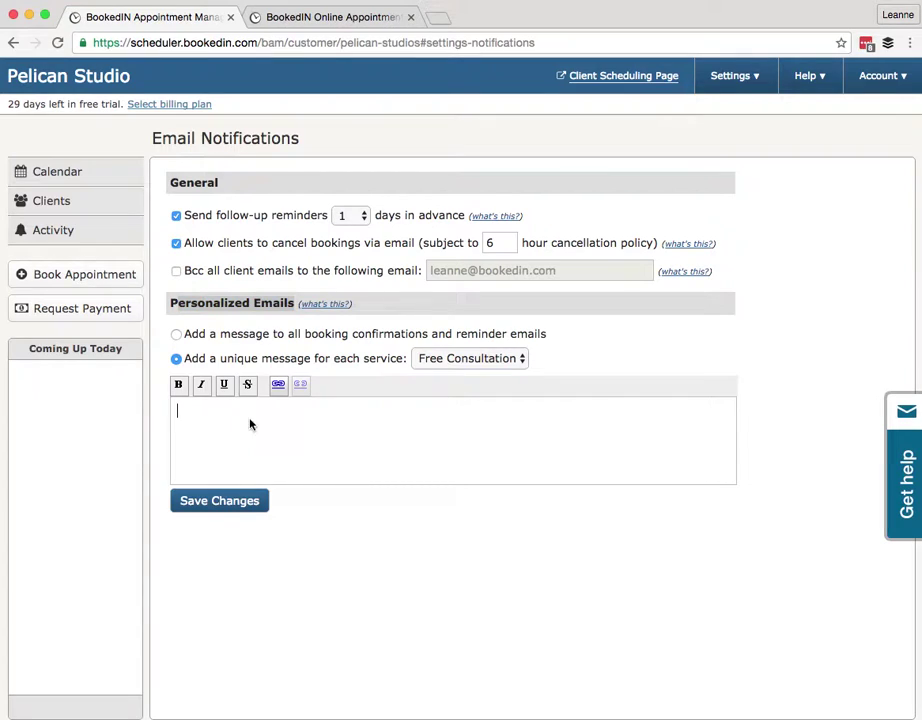
pyautogui.write("Thank you for booking a free consult, we're excited to chat with you about your upcoming project! We will phone you at the number provided. Speak soon!")
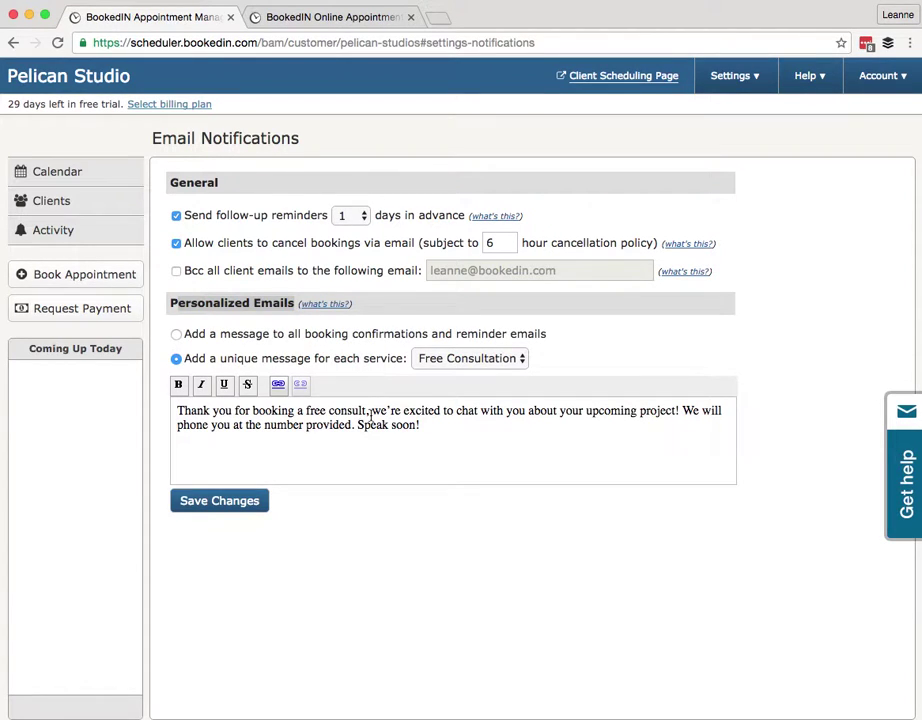
pyautogui.click(244, 503)
pyautogui.click(200, 501)
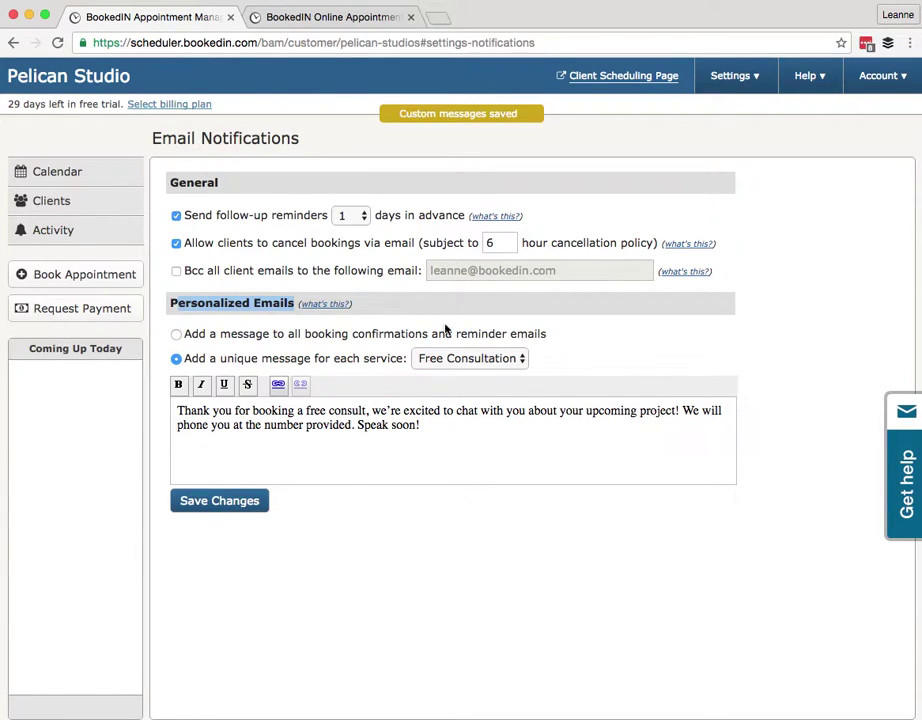
pyautogui.click(731, 84)
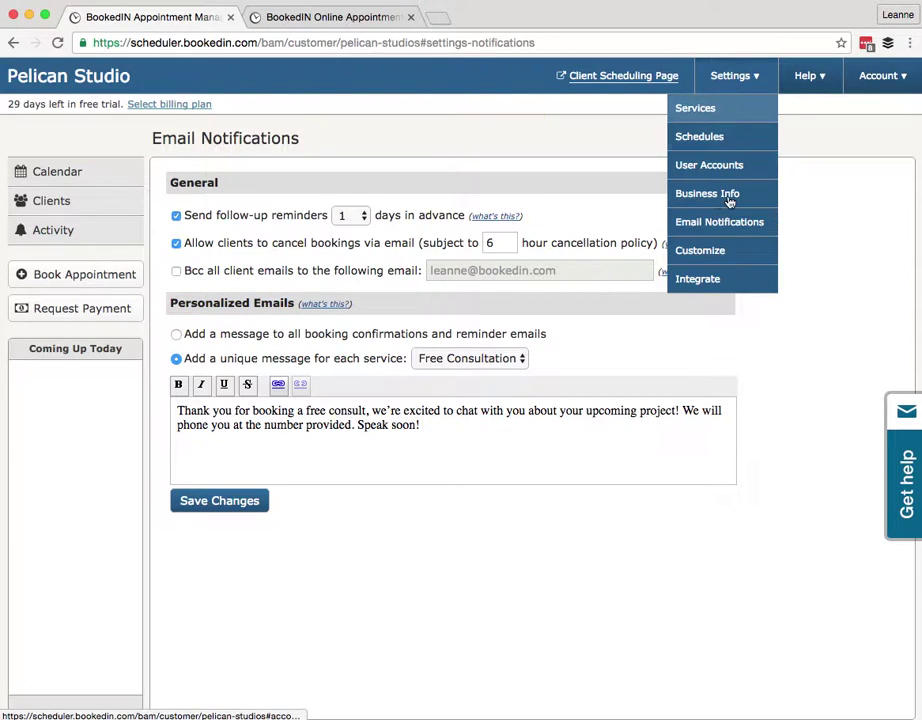
# Go to the Customize settings page, then switch to the other BookedIn tab
pyautogui.click(706, 251)
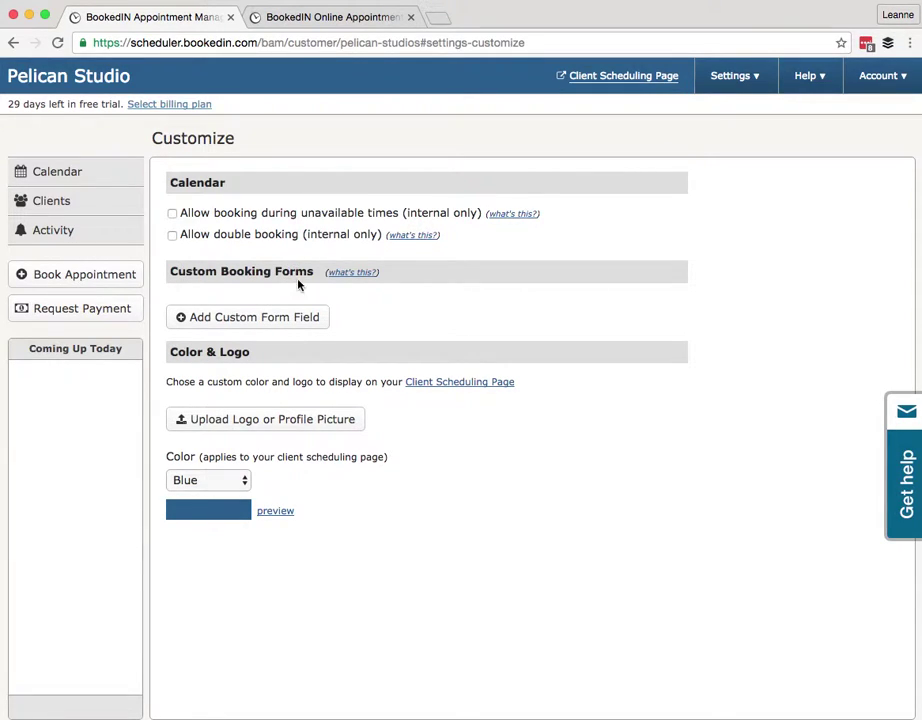
pyautogui.click(294, 20)
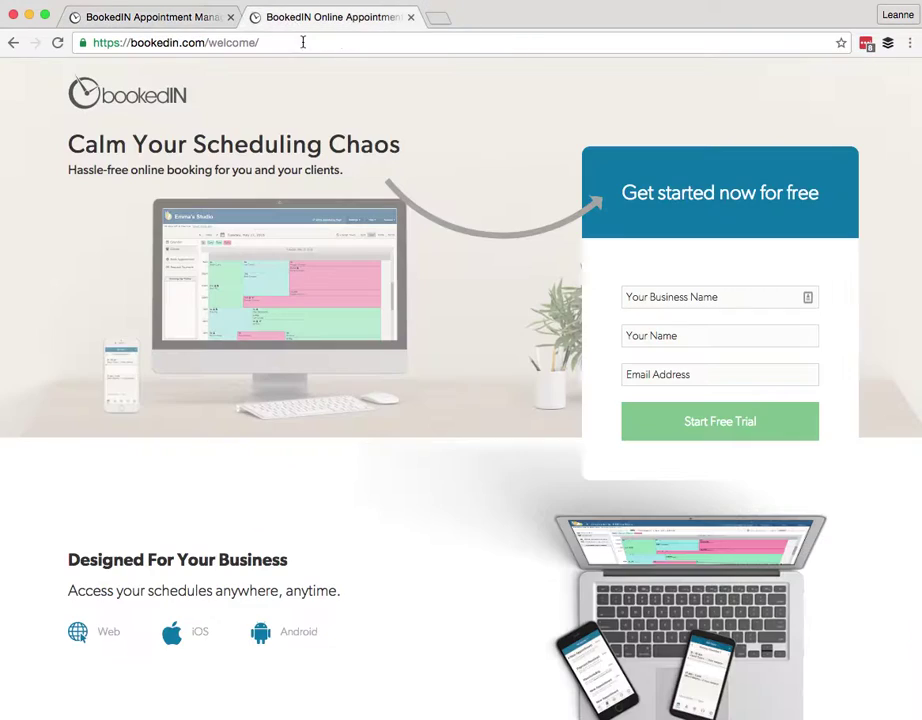
# On the client scheduling page, start booking the 9:00am On Location slot on August 24
pyautogui.click(181, 19)
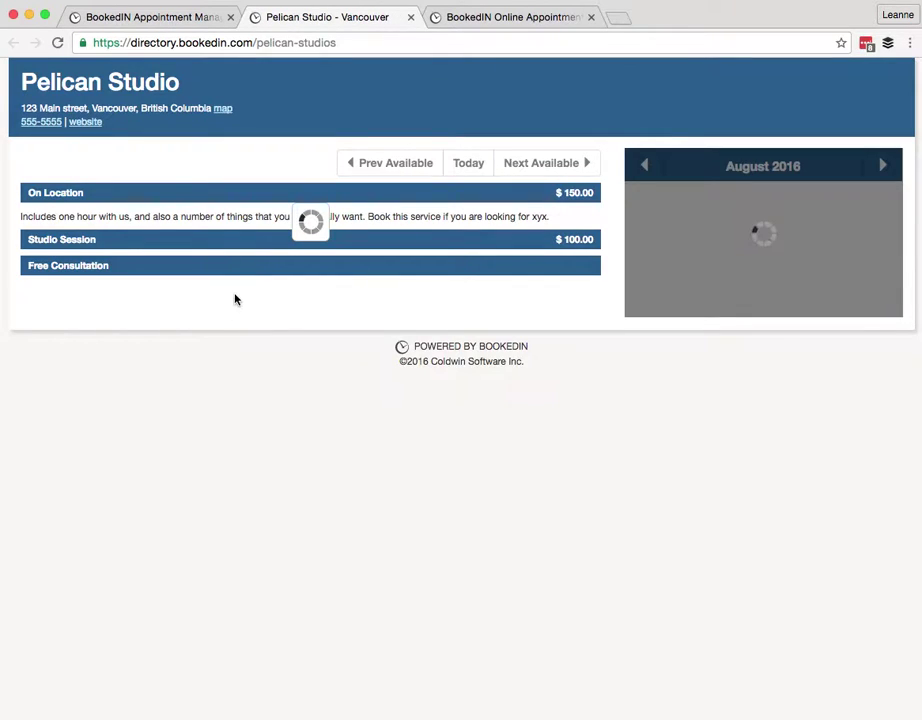
pyautogui.click(772, 315)
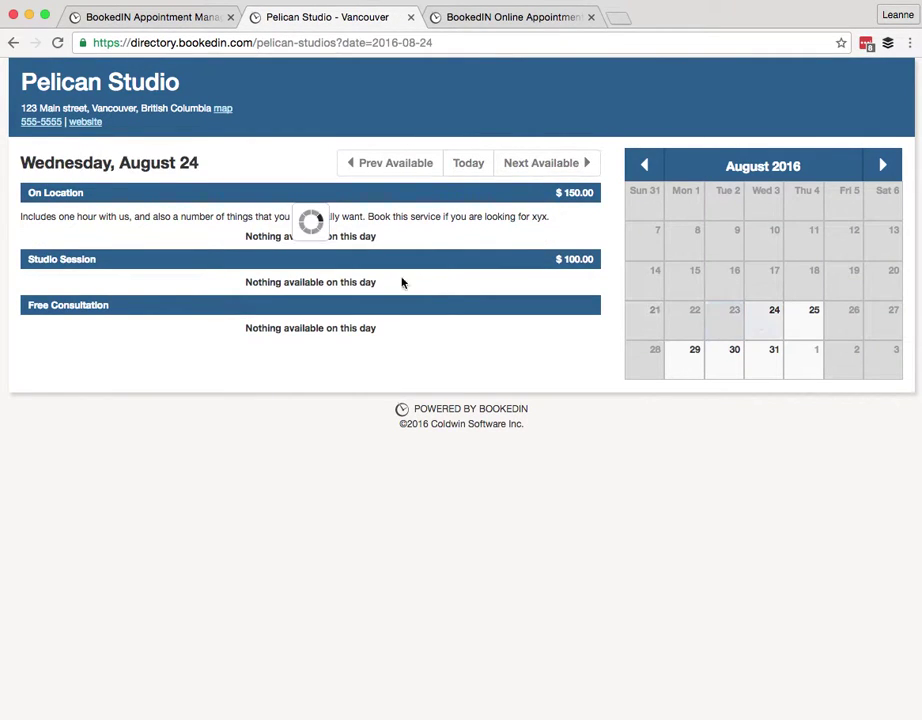
pyautogui.click(32, 261)
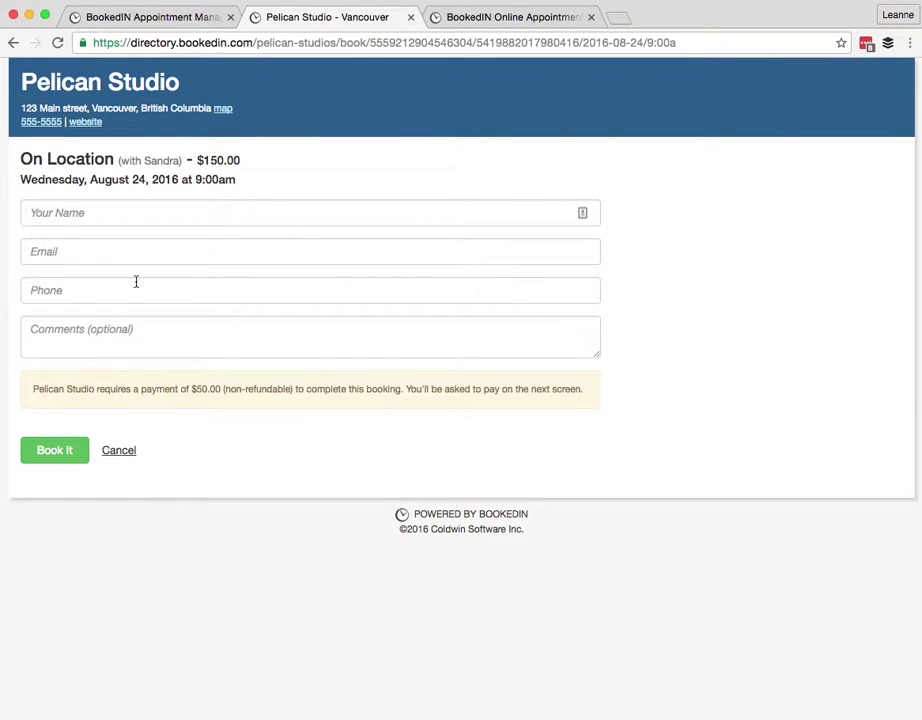
pyautogui.click(160, 20)
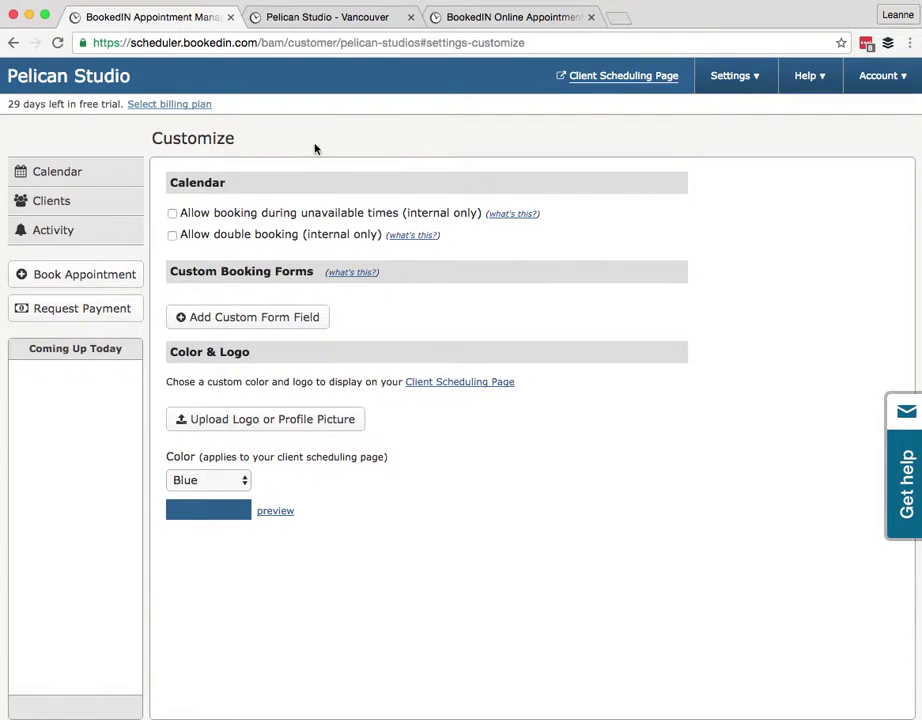
# From Customize settings, start a new custom form field named 'Reason for booking today'
pyautogui.click(735, 76)
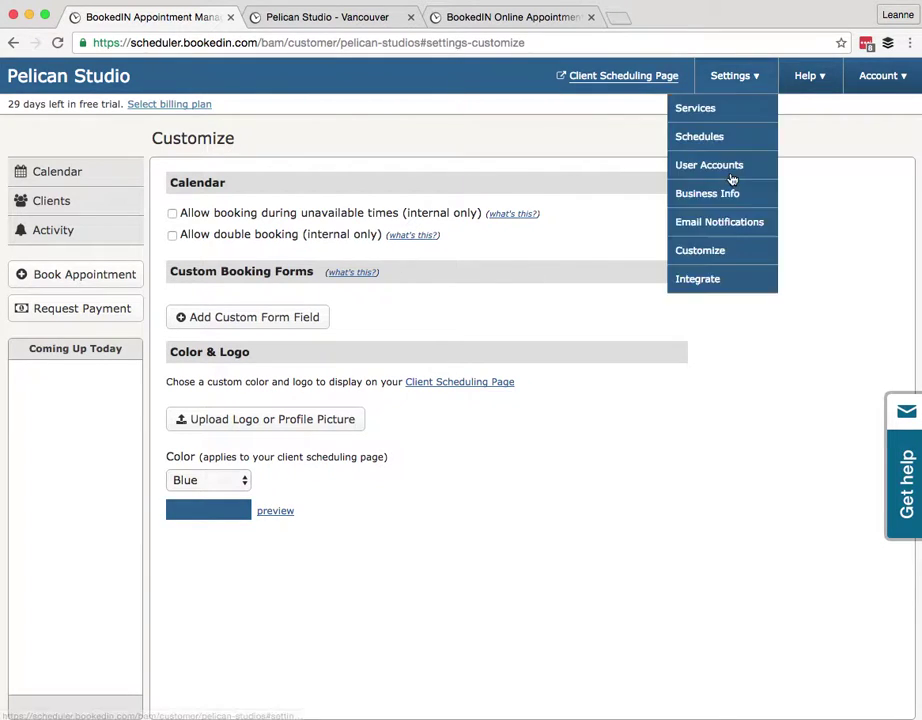
pyautogui.click(690, 251)
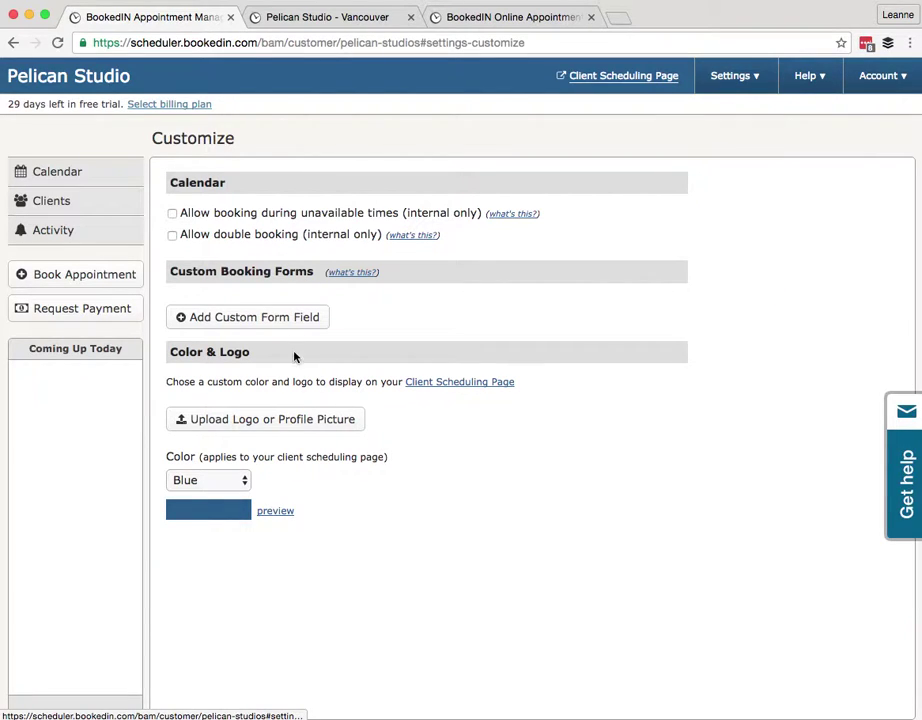
pyautogui.click(227, 327)
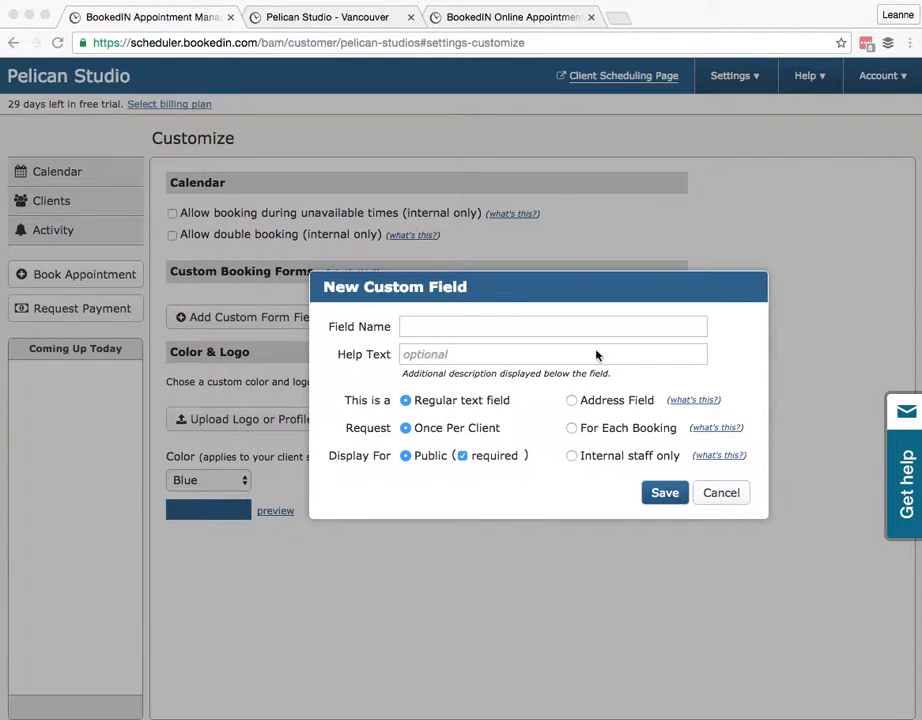
pyautogui.click(438, 324)
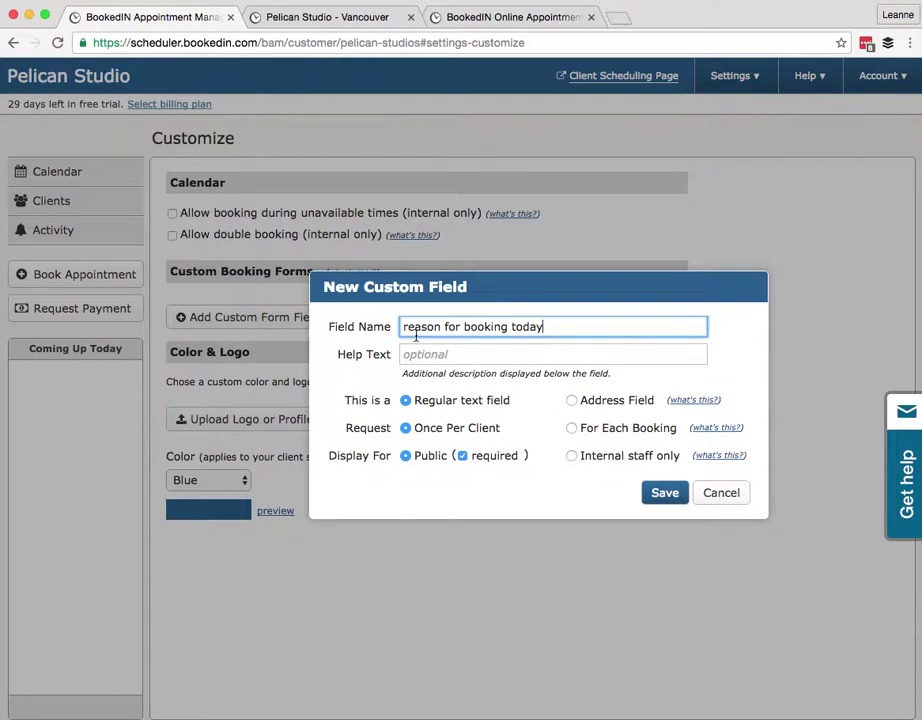
pyautogui.write('R')
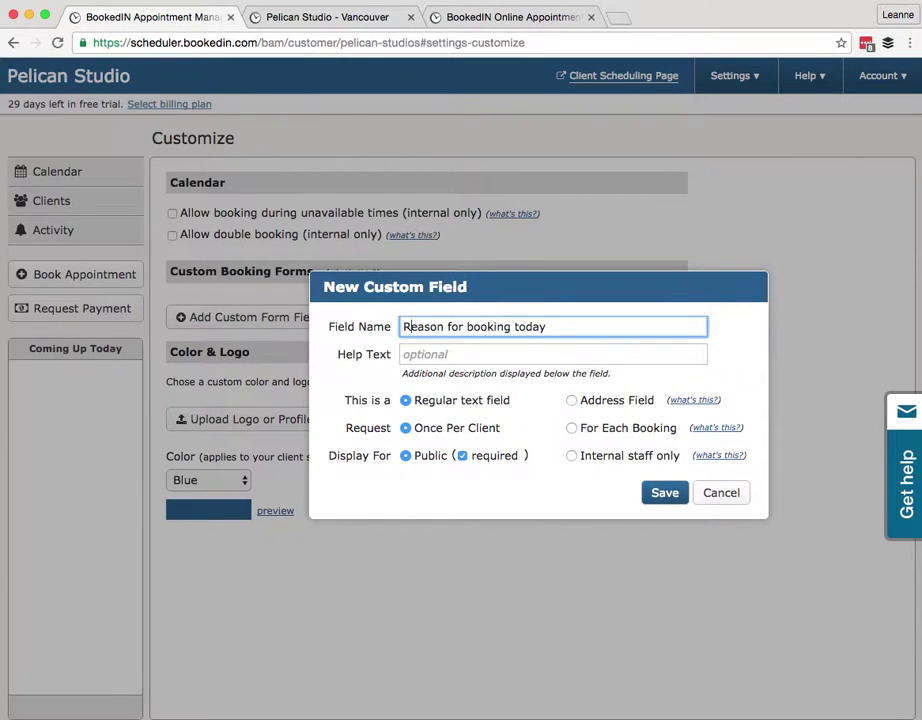
pyautogui.click(563, 328)
# Make the field asked For Each Booking and Public, then save it
pyautogui.click(601, 431)
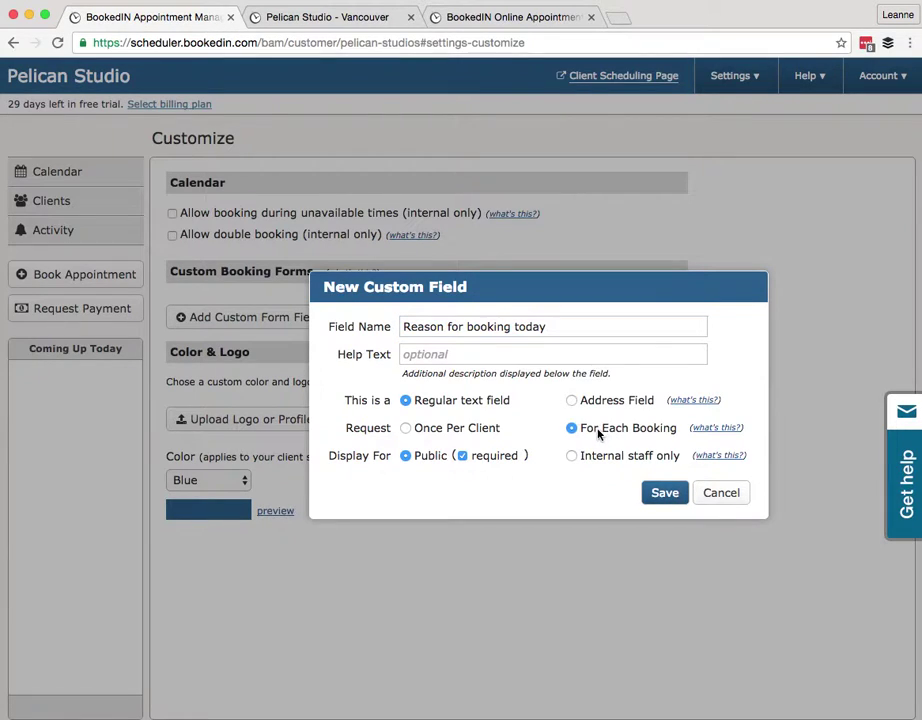
pyautogui.click(407, 430)
pyautogui.click(572, 429)
pyautogui.click(573, 457)
pyautogui.click(408, 457)
pyautogui.click(664, 493)
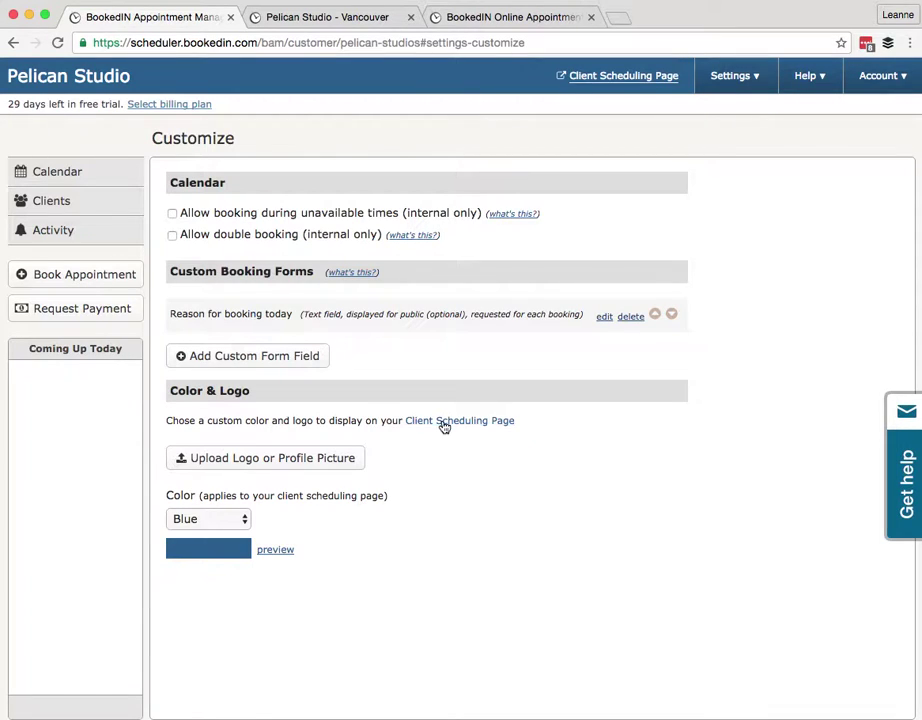
pyautogui.click(339, 22)
pyautogui.click(121, 452)
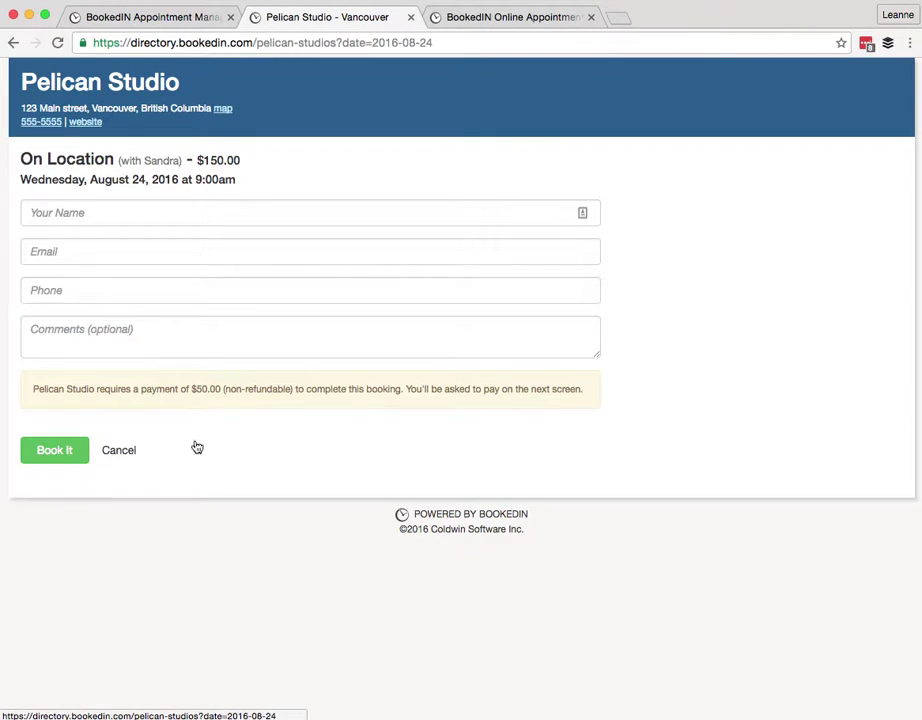
pyautogui.click(735, 350)
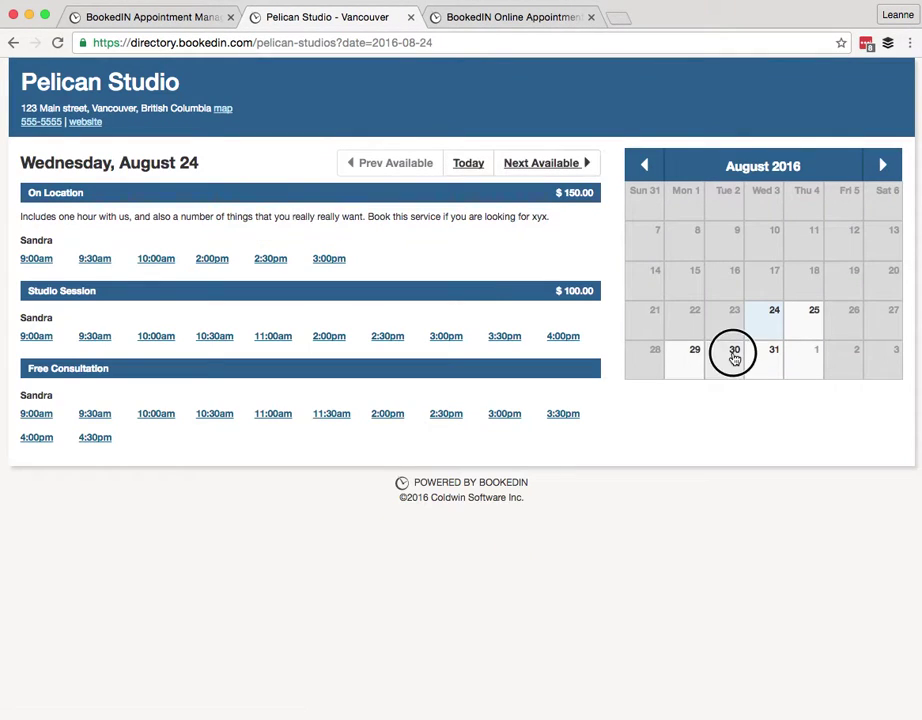
pyautogui.click(38, 463)
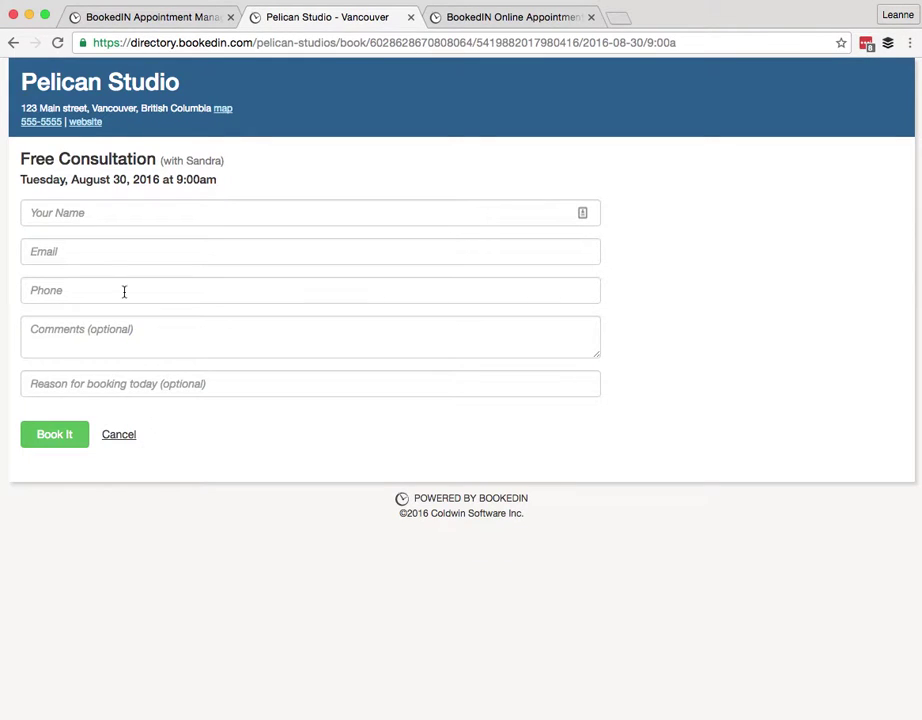
pyautogui.click(43, 215)
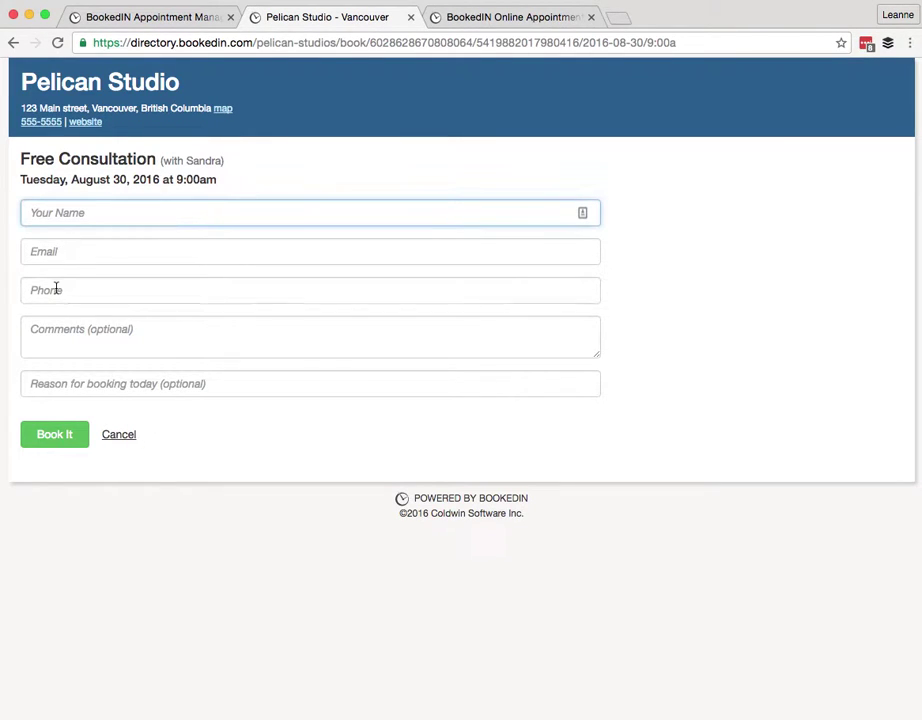
pyautogui.click(263, 383)
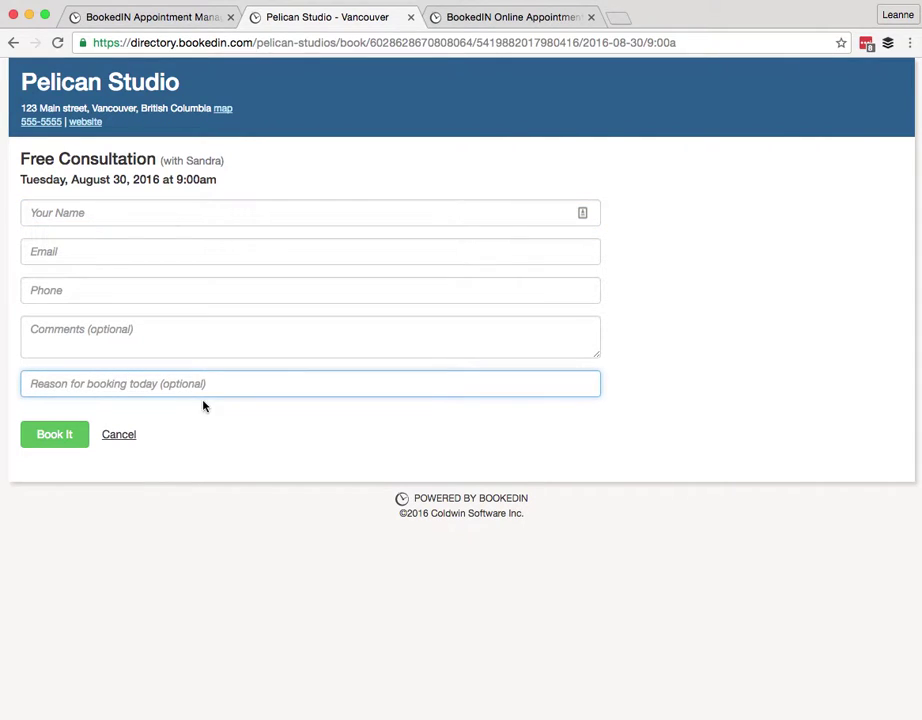
pyautogui.click(177, 17)
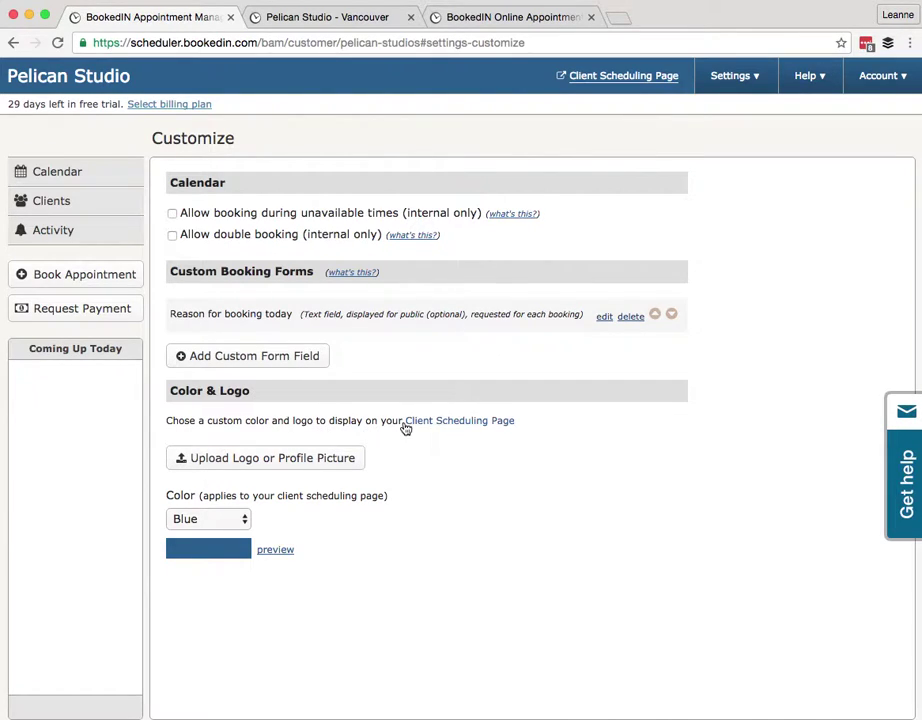
# Upload pelicans_logo_62E3D0.png from the Desktop as the logo, cropped to the whole image
pyautogui.click(294, 467)
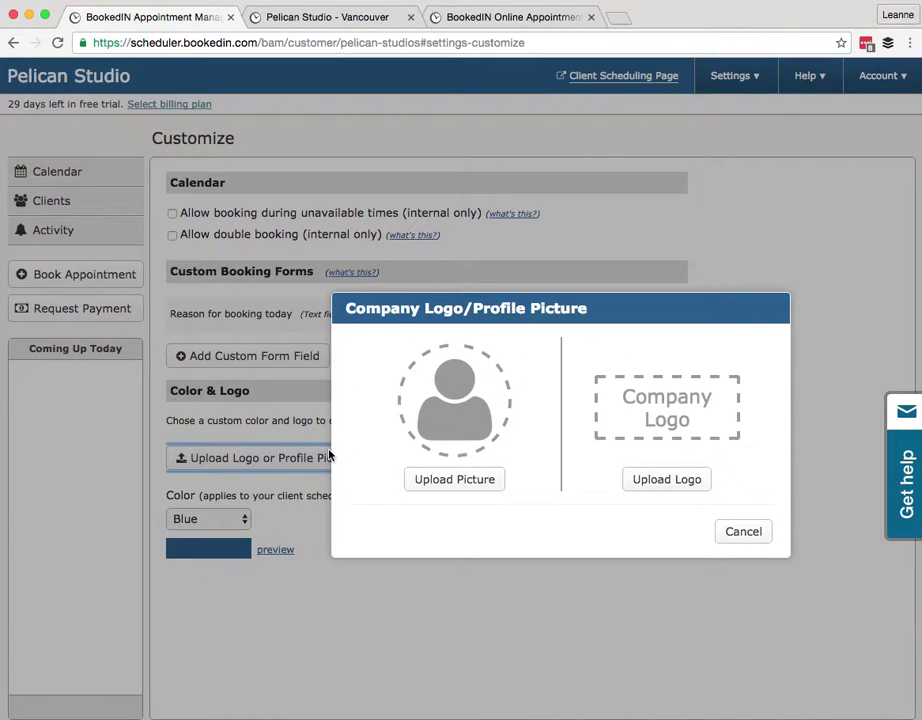
pyautogui.click(445, 481)
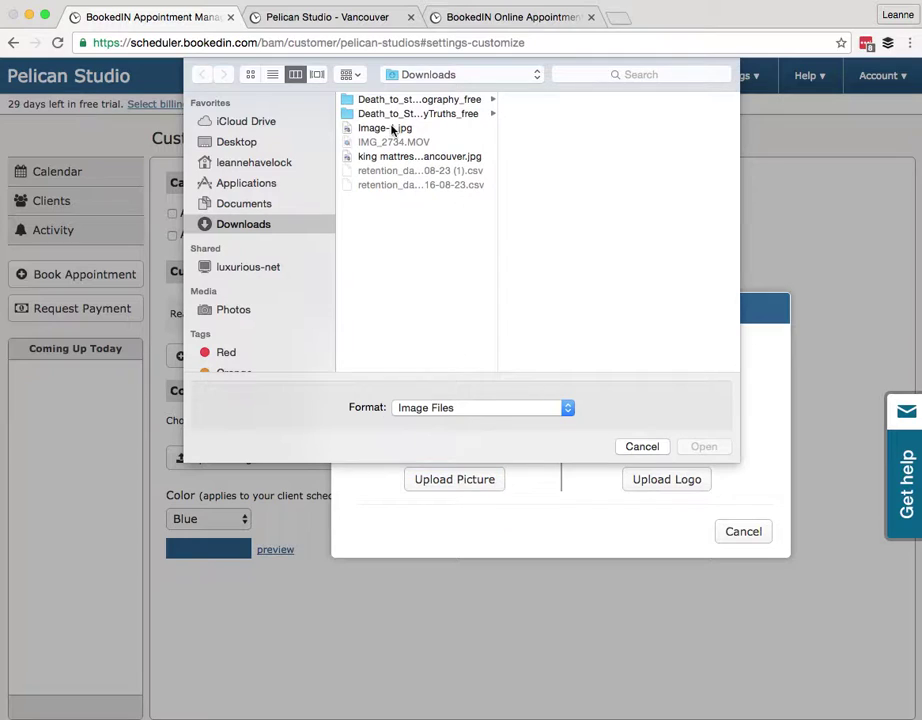
pyautogui.click(255, 144)
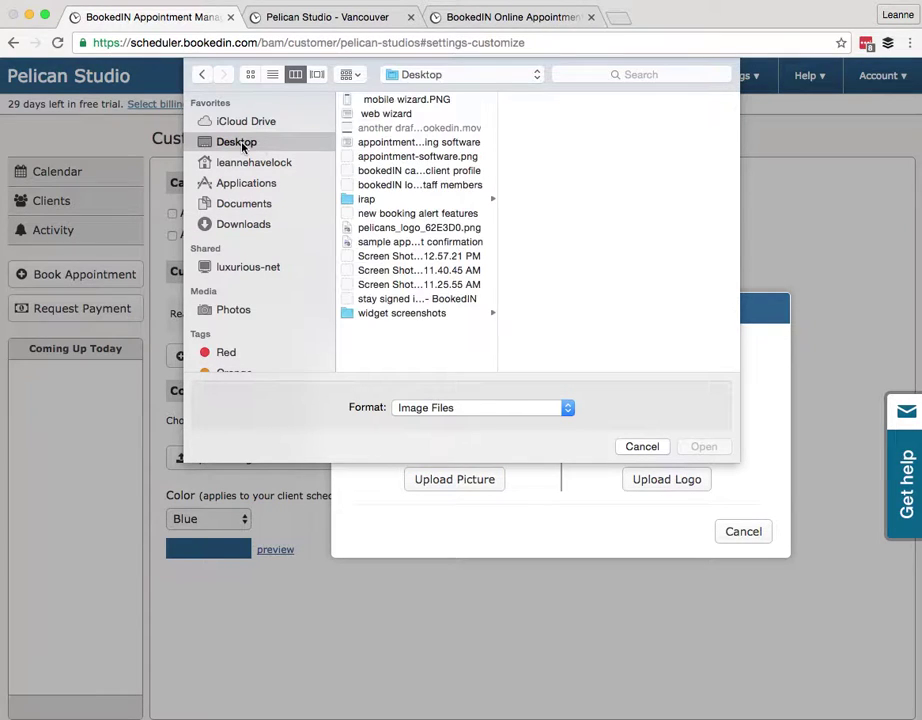
pyautogui.click(376, 230)
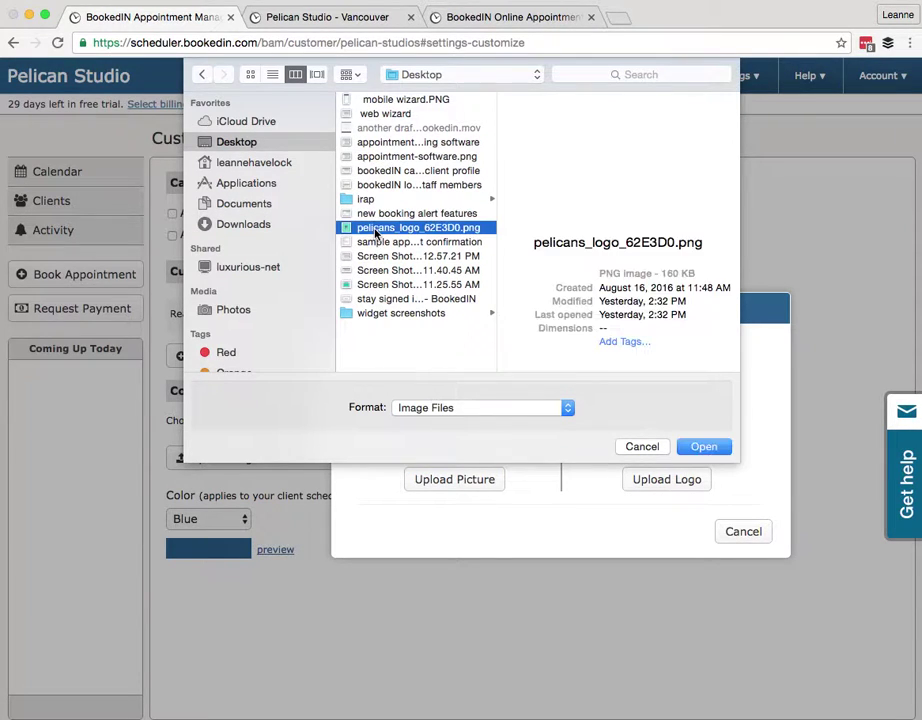
pyautogui.click(703, 447)
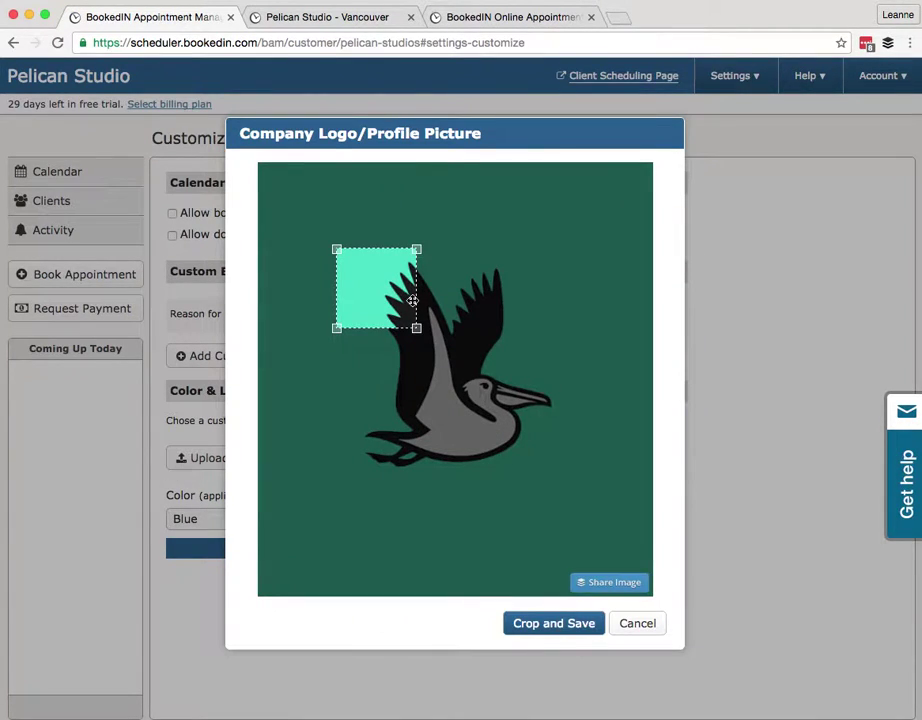
pyautogui.moveTo(333, 248); pyautogui.dragTo(262, 173)
pyautogui.moveTo(417, 328); pyautogui.dragTo(645, 572)
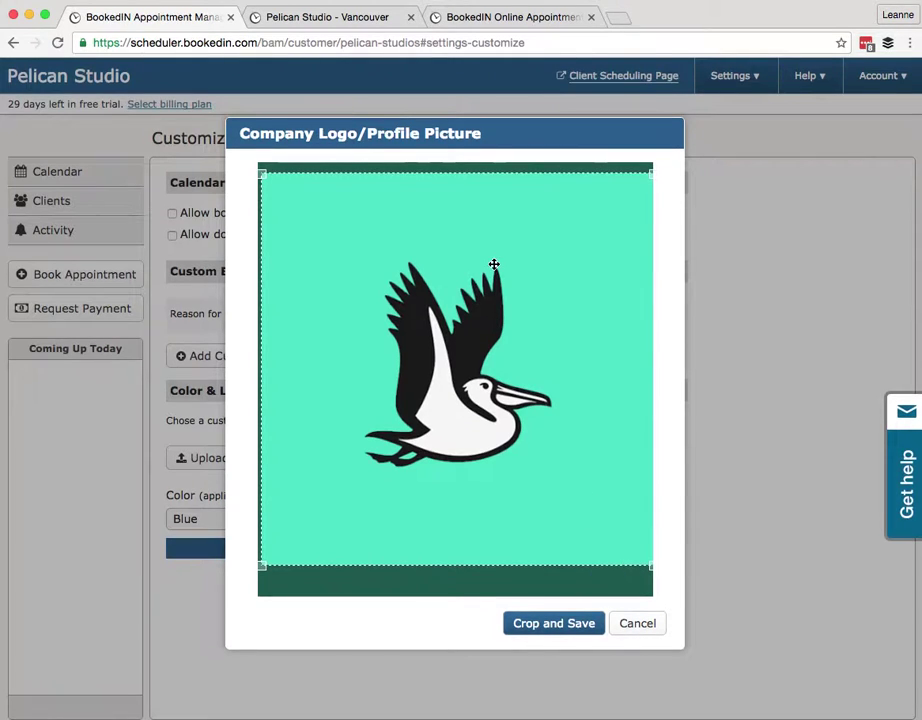
pyautogui.click(553, 622)
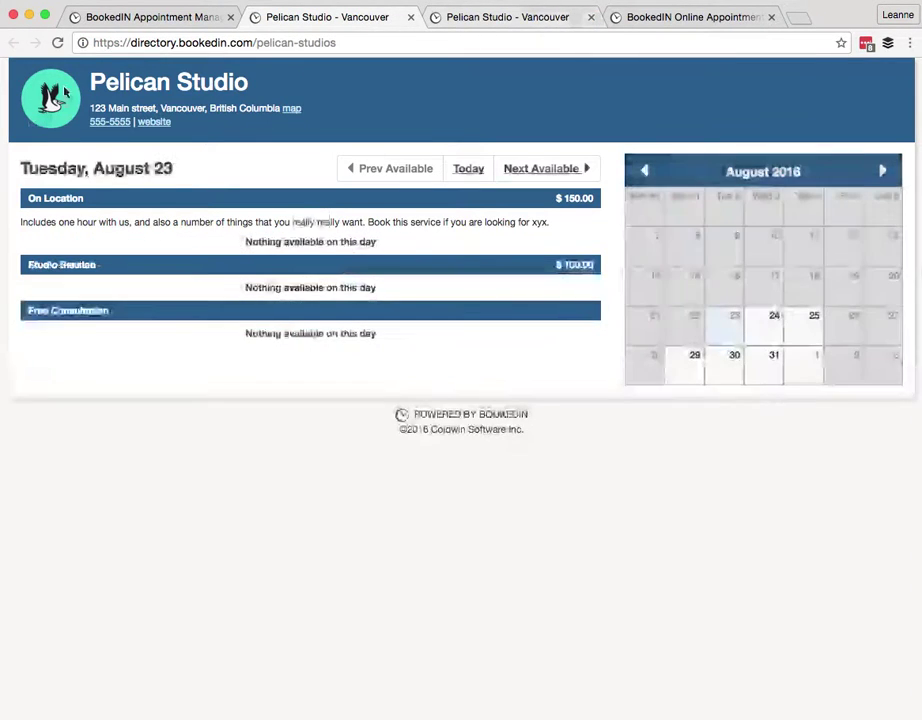
# Try the Brown and Charcoal page colours, then set the Color dropdown to Custom
pyautogui.click(150, 18)
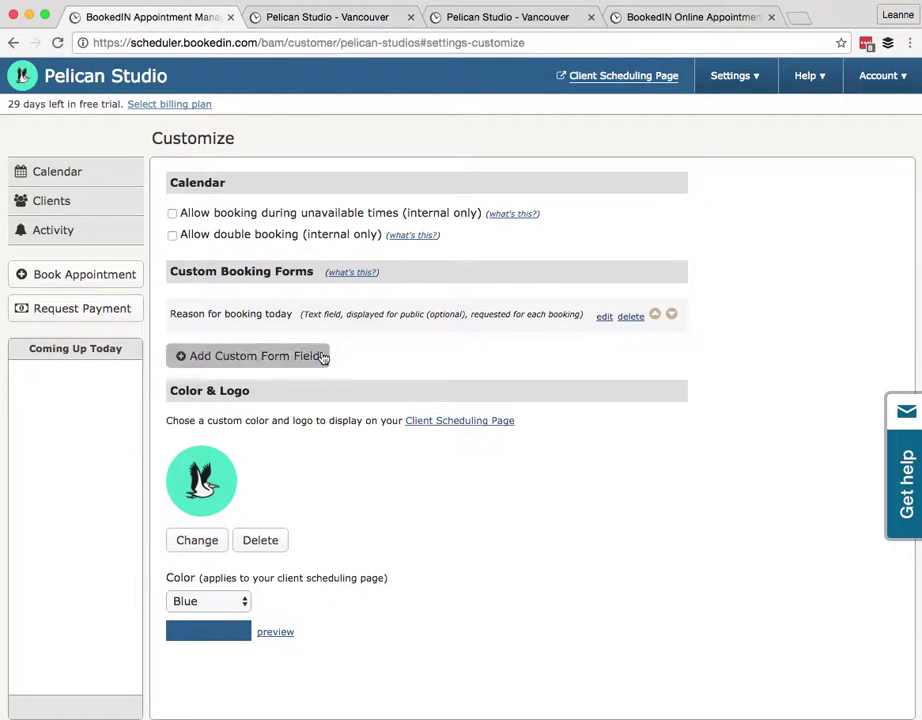
pyautogui.click(180, 603)
pyautogui.click(191, 617)
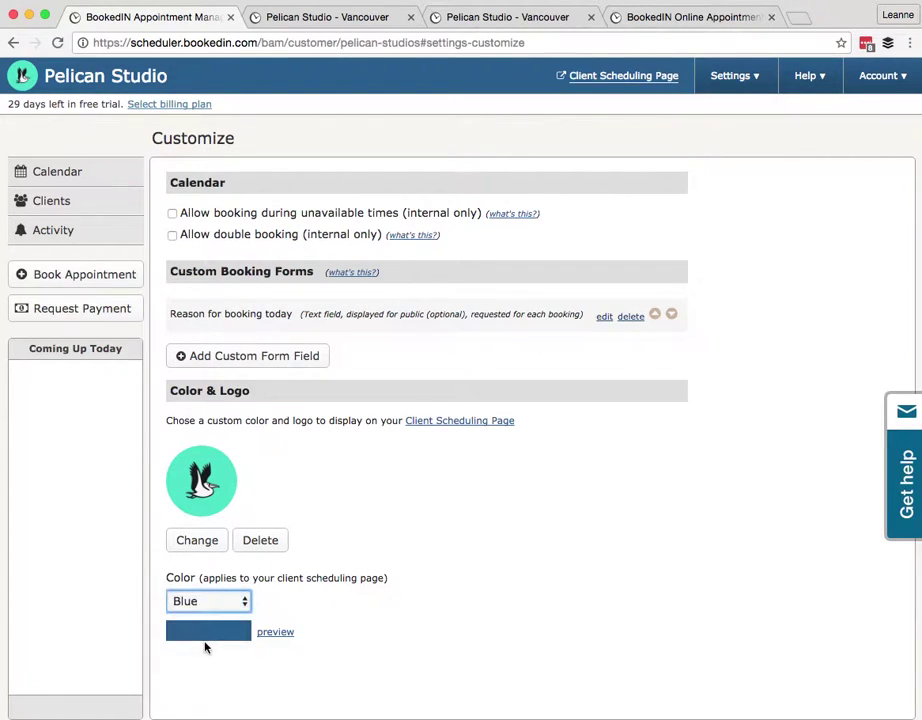
pyautogui.click(201, 603)
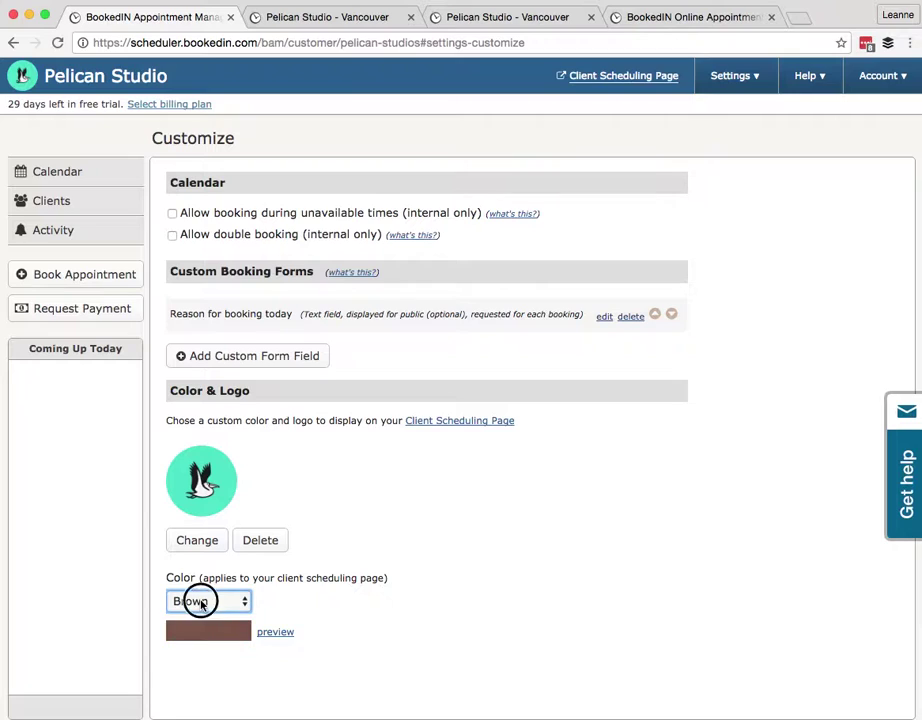
pyautogui.click(207, 604)
pyautogui.press('c')
pyautogui.click(207, 604)
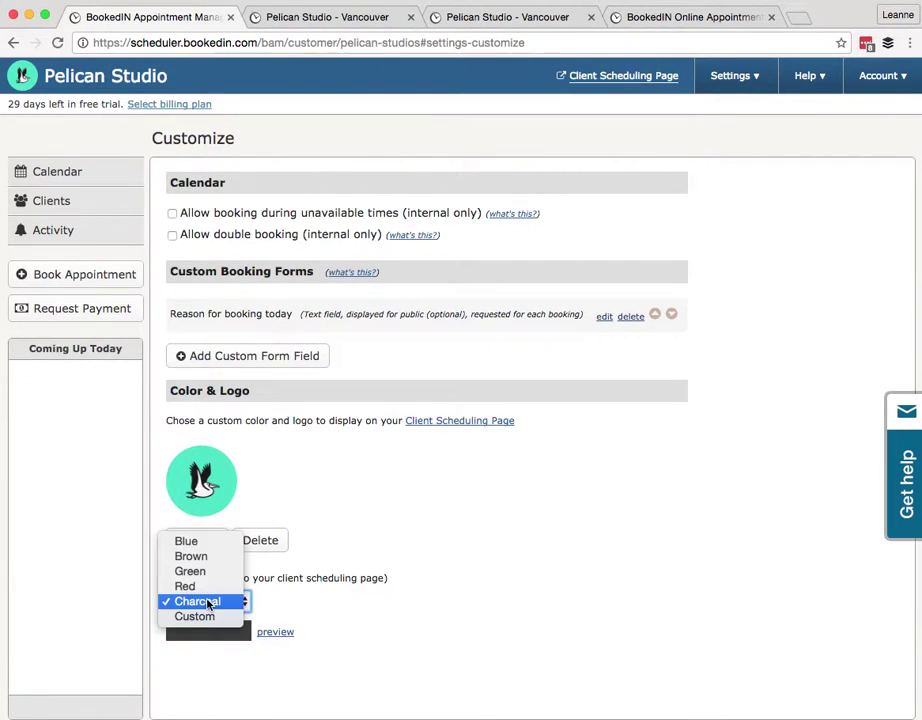
pyautogui.click(190, 617)
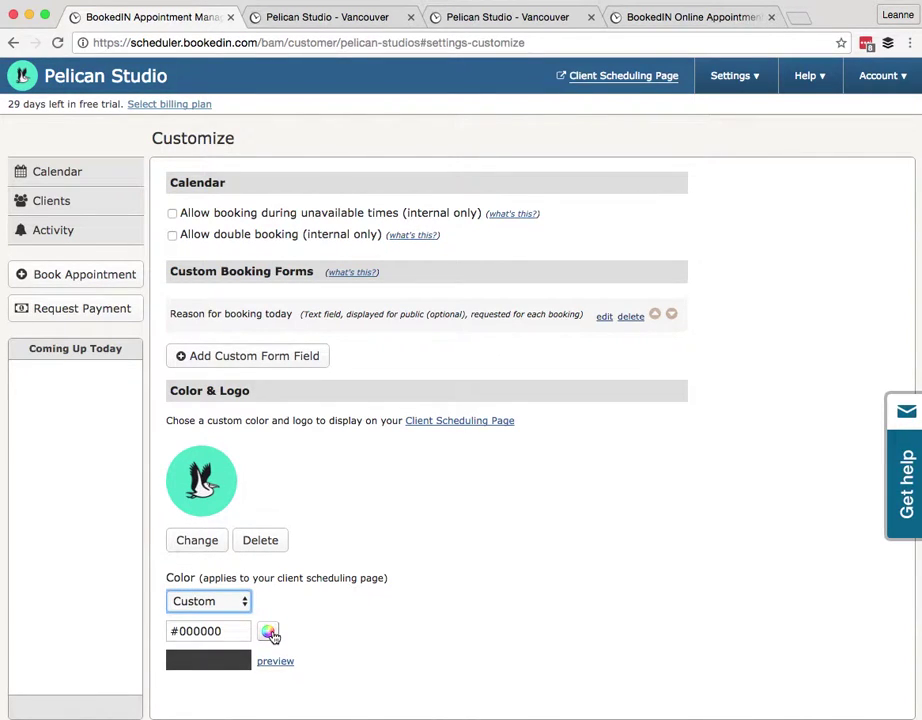
# Set the custom page colour to hex 62E3D0 and preview the scheduling page
pyautogui.click(270, 632)
pyautogui.moveTo(337, 556); pyautogui.dragTo(326, 517)
pyautogui.moveTo(257, 480); pyautogui.dragTo(270, 416)
pyautogui.moveTo(240, 462)
pyautogui.mouseDown()
pyautogui.moveTo(208, 440)
pyautogui.moveTo(266, 412)
pyautogui.moveTo(299, 409)
pyautogui.mouseUp()
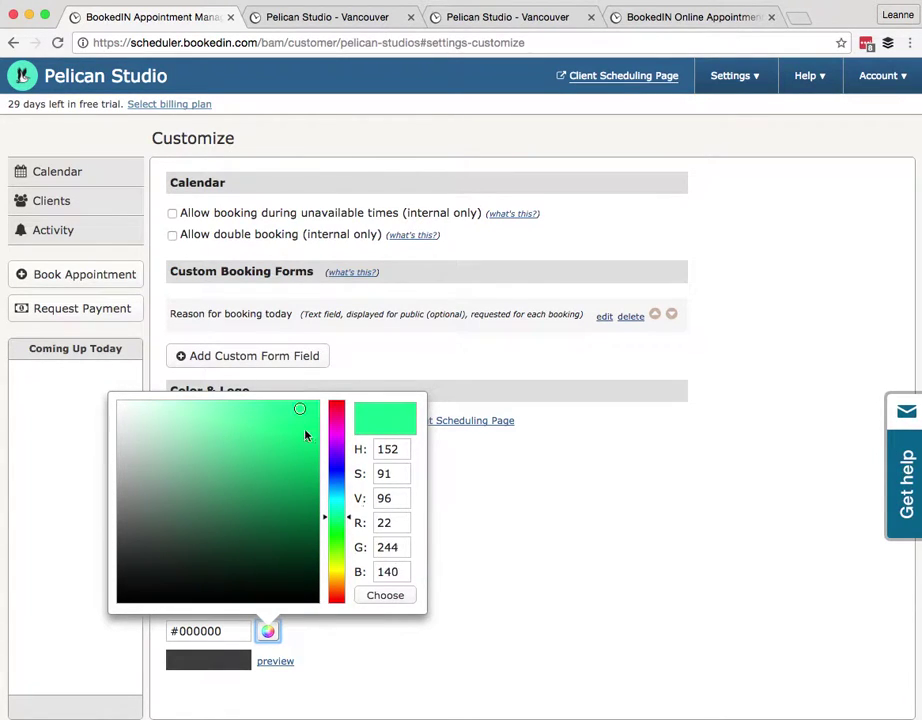
pyautogui.click(385, 598)
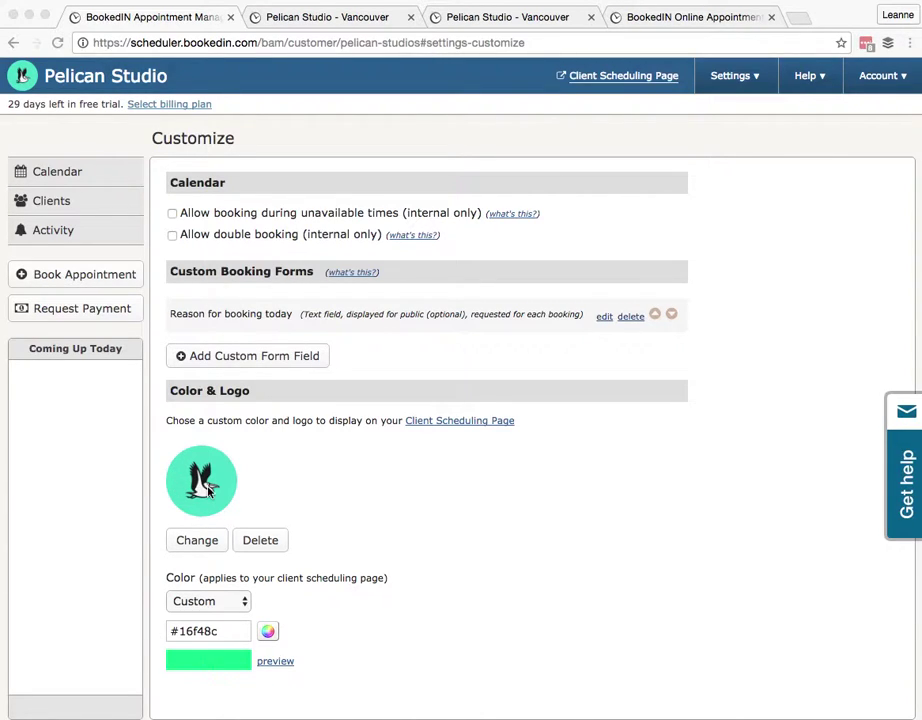
pyautogui.click(185, 631)
pyautogui.doubleClick(181, 631)
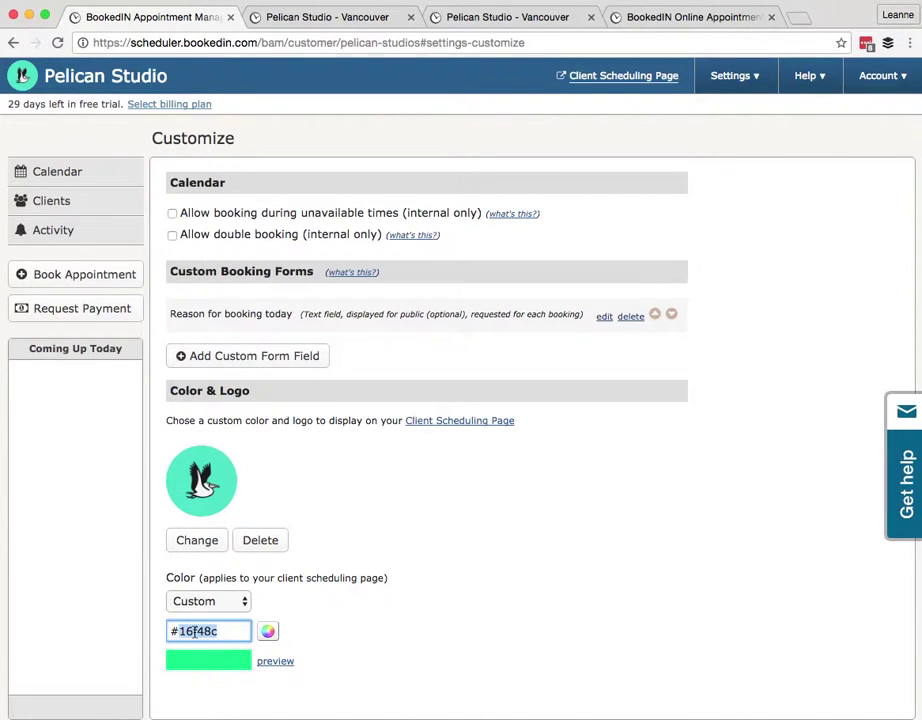
pyautogui.write('62E3D0')
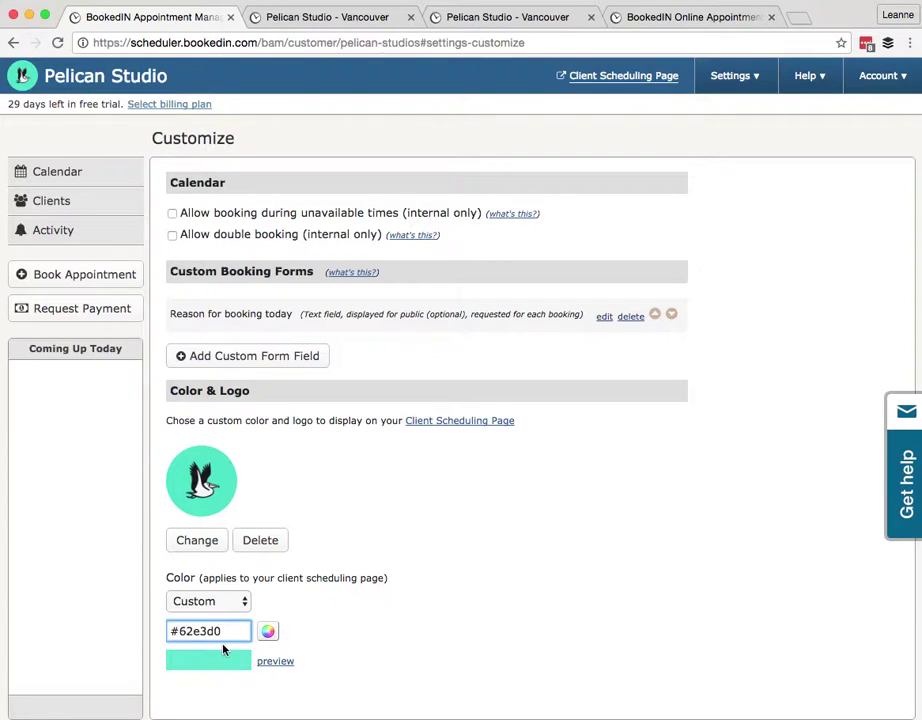
pyautogui.click(275, 662)
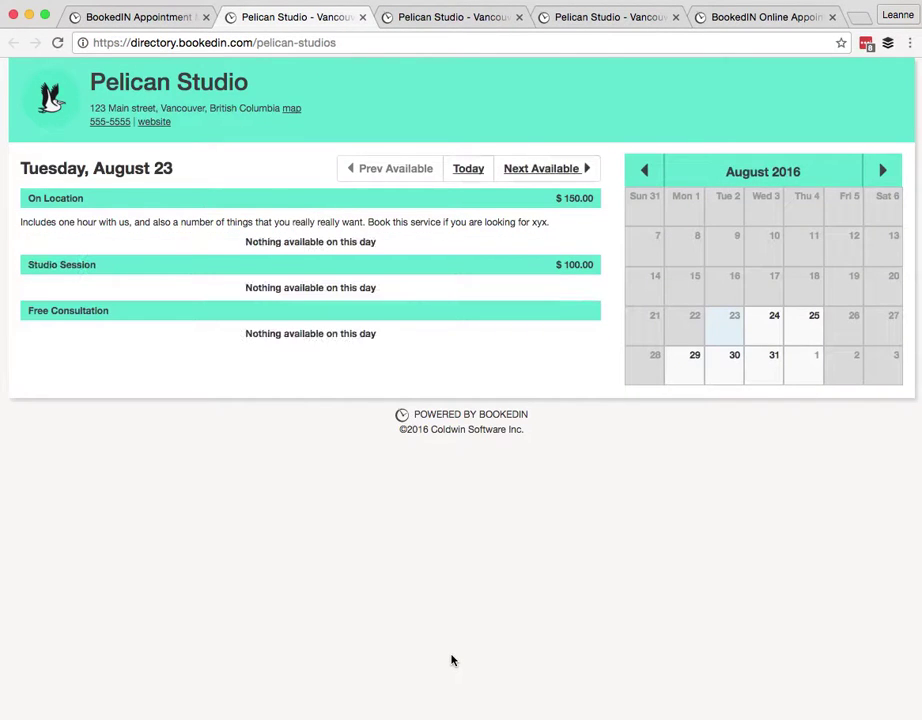
# Advance the teal preview twice to Thursday, August 25's open times, then return to the manager
pyautogui.click(517, 170)
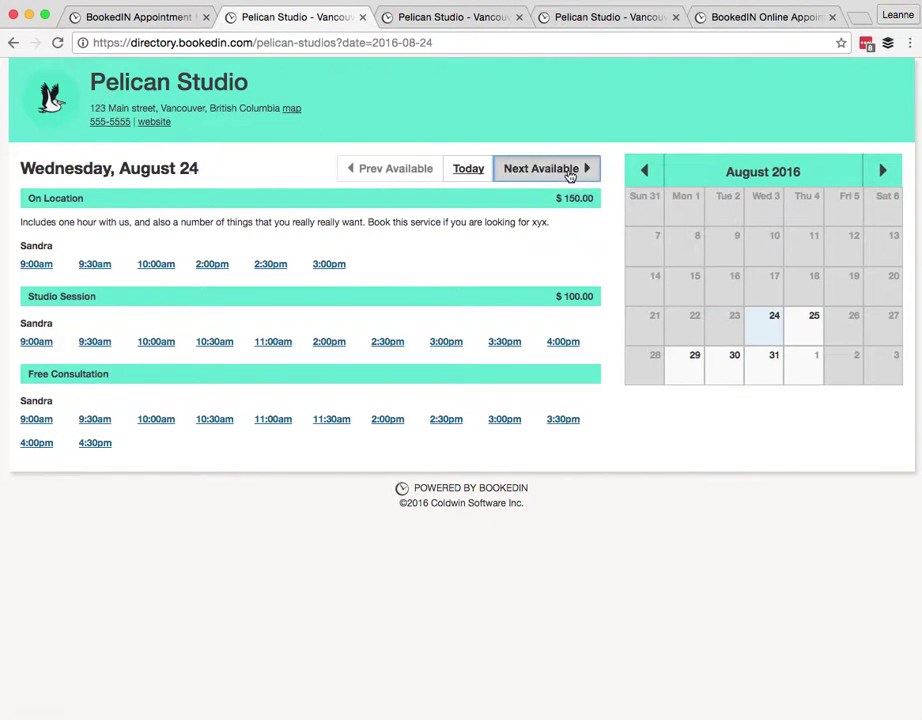
pyautogui.click(572, 172)
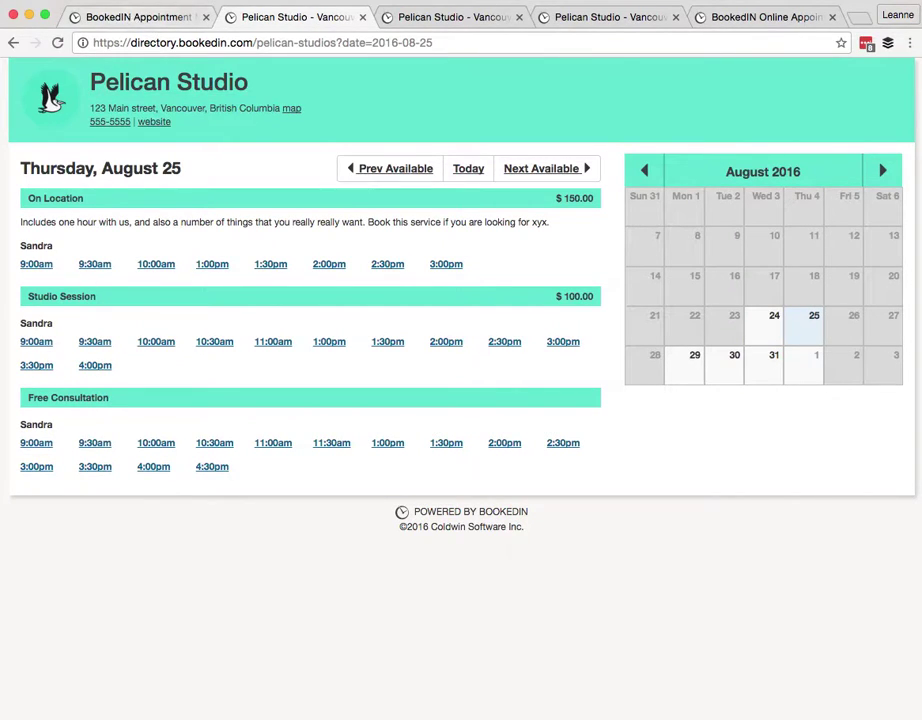
pyautogui.click(136, 20)
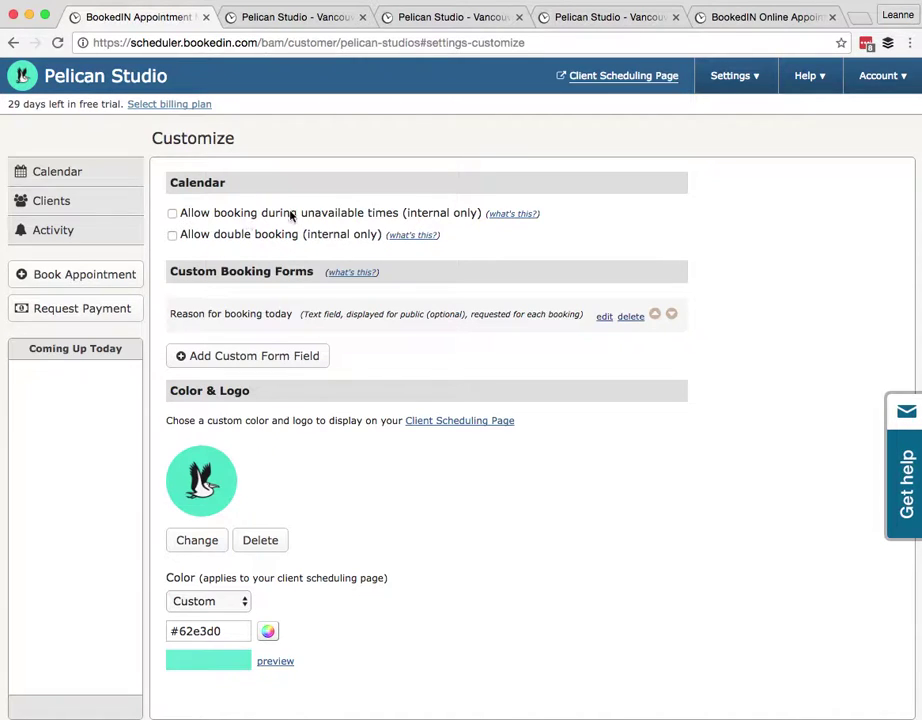
# On the weekly calendar, confirm two early Thursday slots are blocked, dismissing both warnings
pyautogui.click(60, 176)
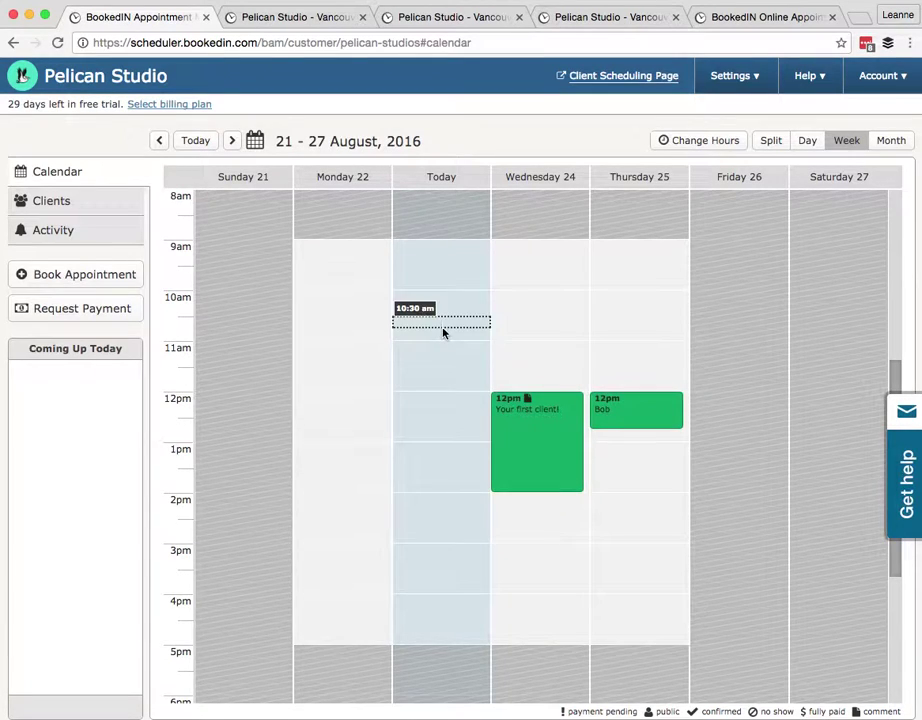
pyautogui.scroll(2, 445, 333)
pyautogui.scroll(4, 443, 330)
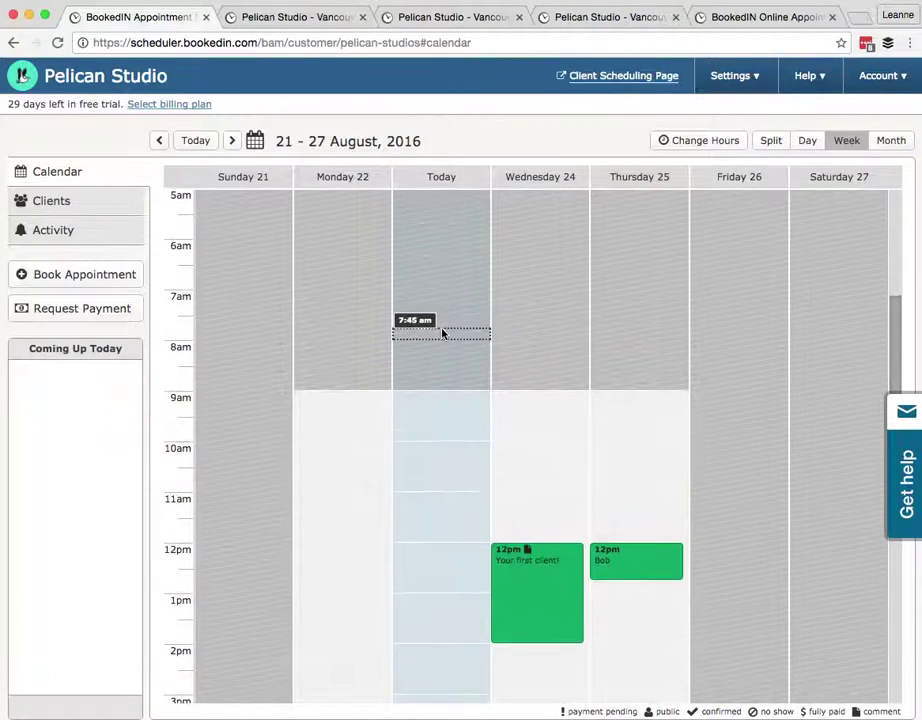
pyautogui.click(630, 244)
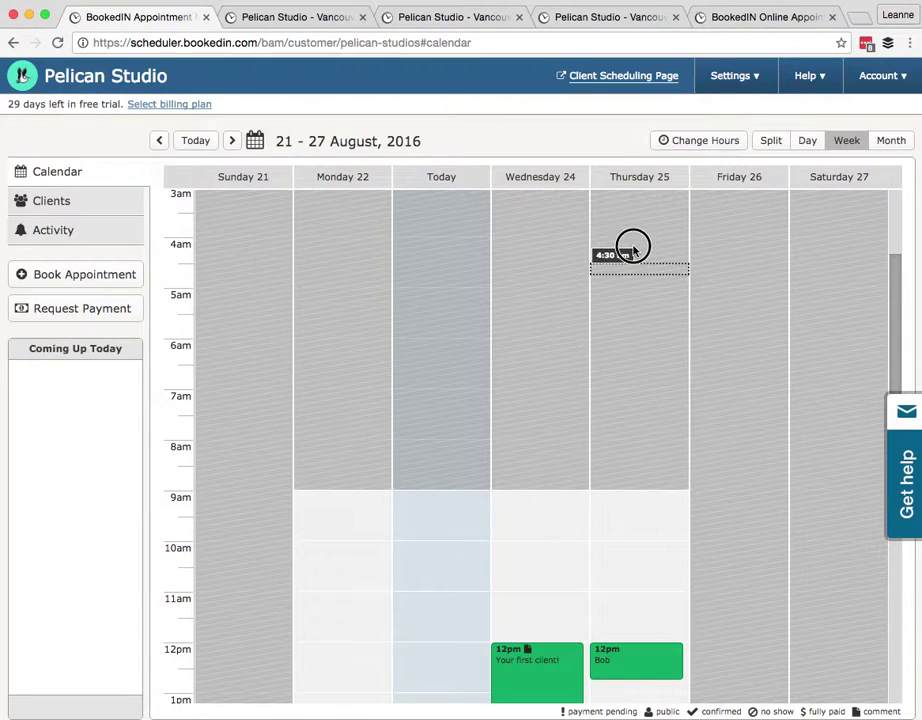
pyautogui.click(588, 323)
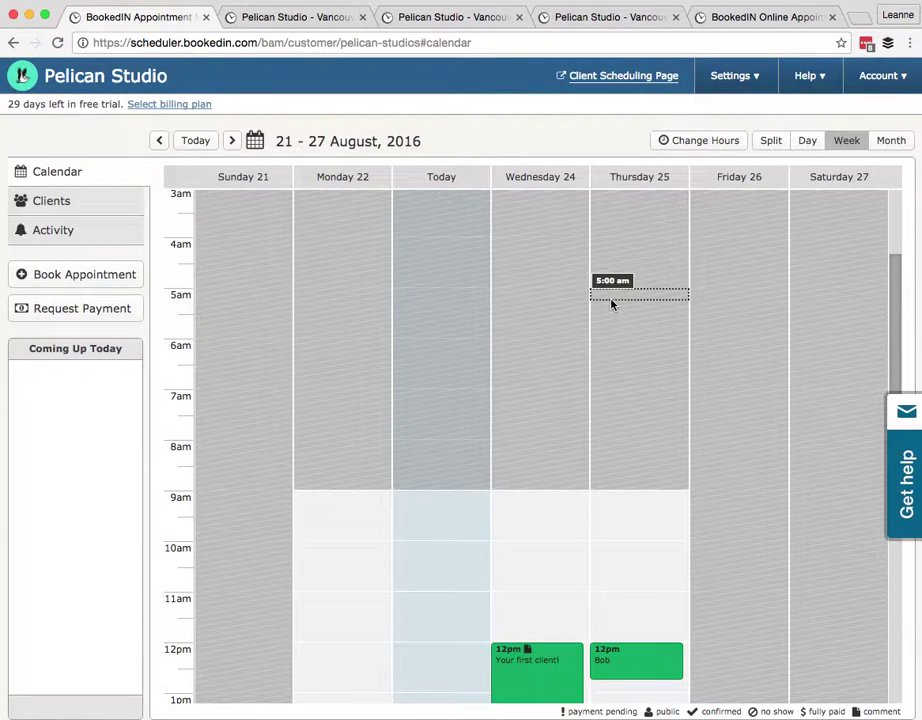
pyautogui.click(613, 276)
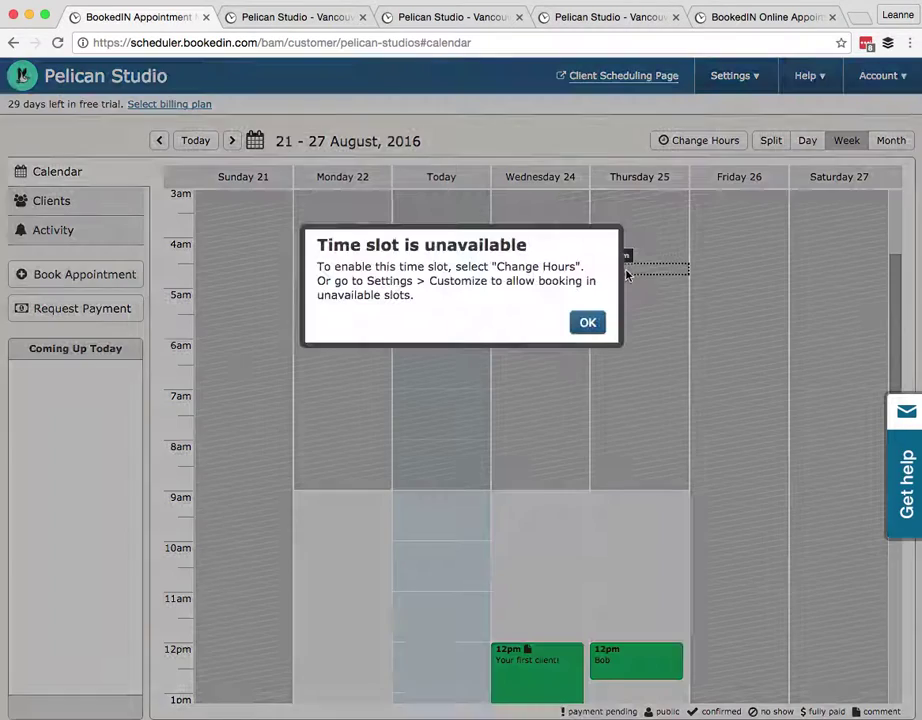
pyautogui.click(592, 323)
# Visit the Customize settings page, then go back to the weekly calendar
pyautogui.click(724, 76)
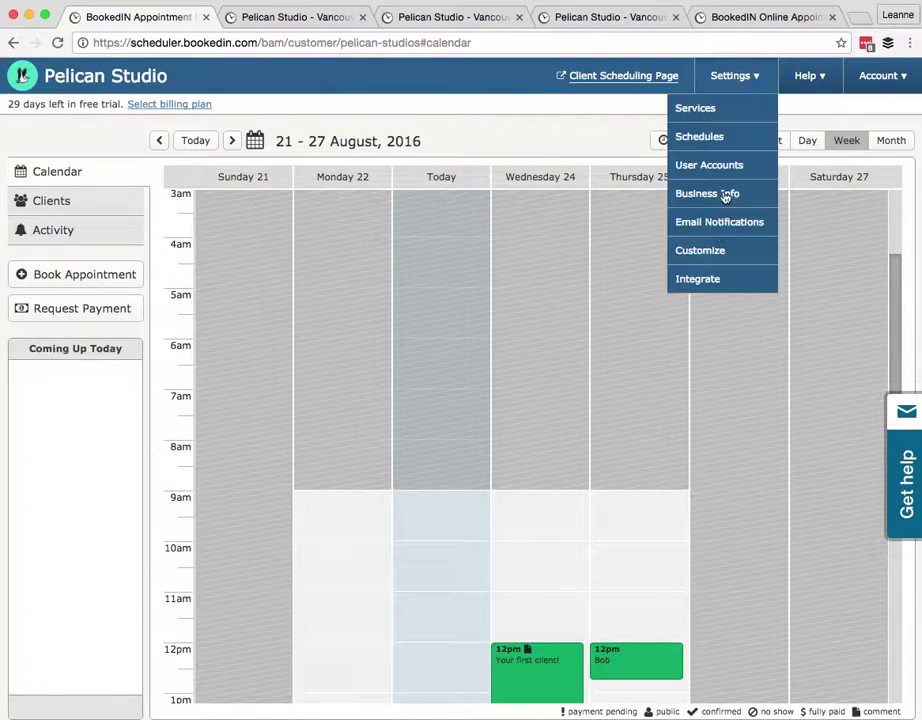
pyautogui.click(714, 253)
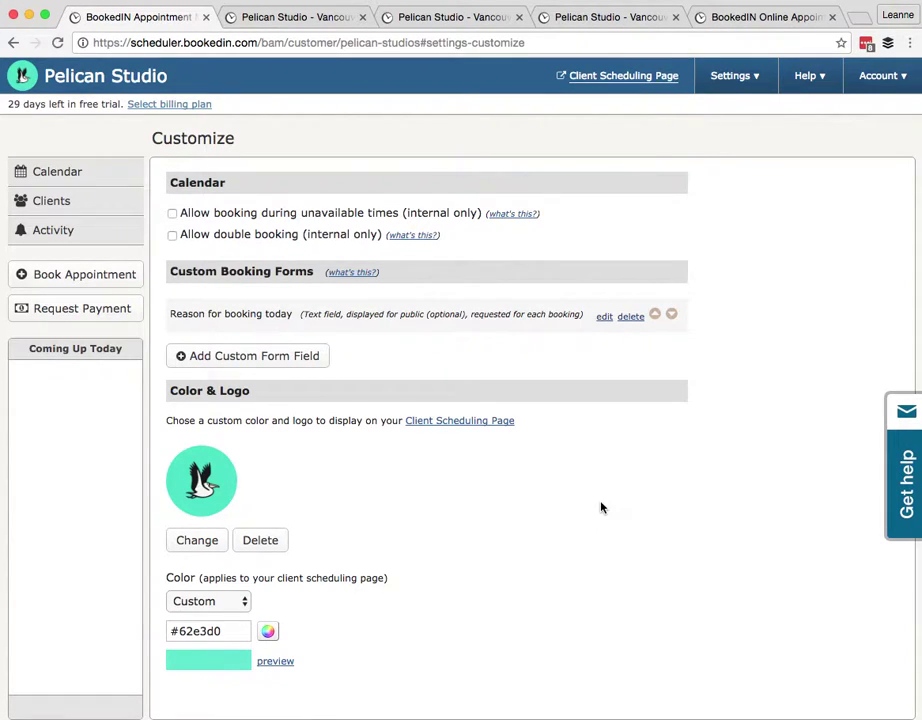
pyautogui.click(60, 171)
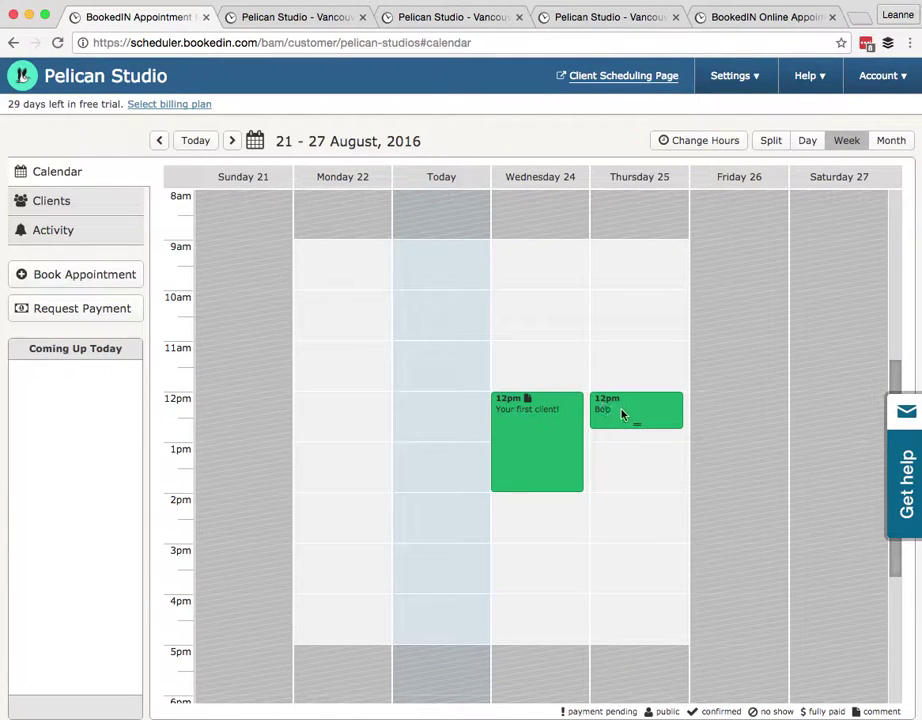
# Attempt to move Thursday's noon appointment, glance at the booking page, then open Settings
pyautogui.moveTo(686, 405); pyautogui.dragTo(686, 400)
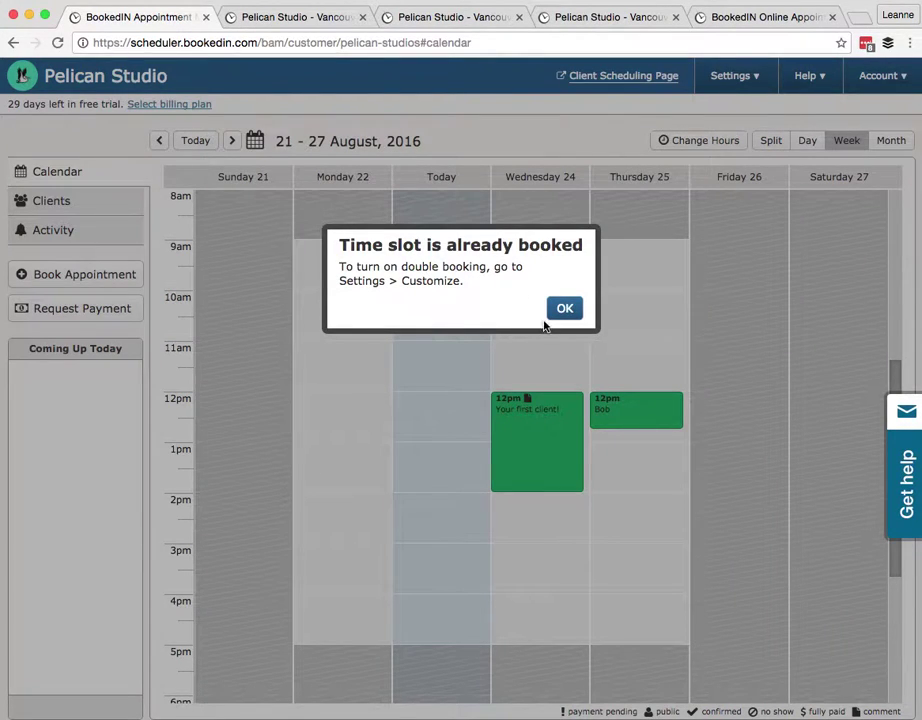
pyautogui.click(557, 309)
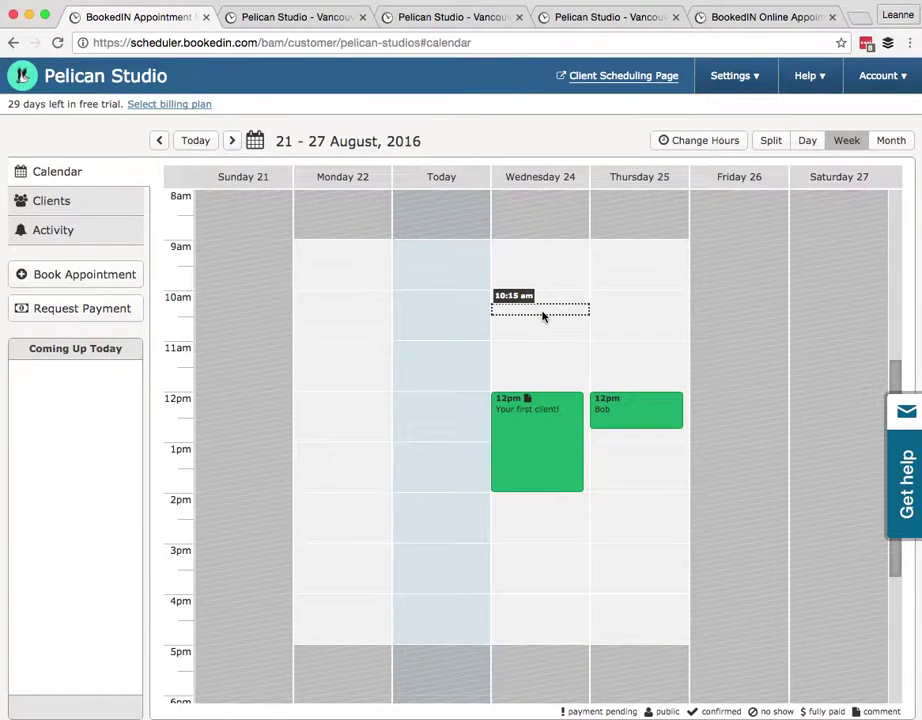
pyautogui.click(289, 19)
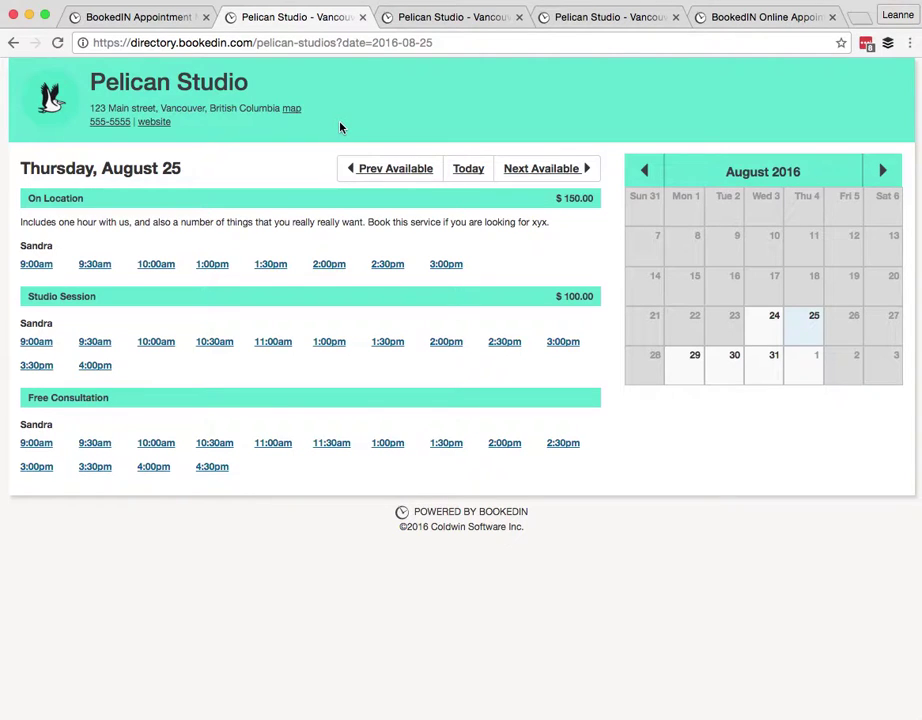
pyautogui.click(150, 17)
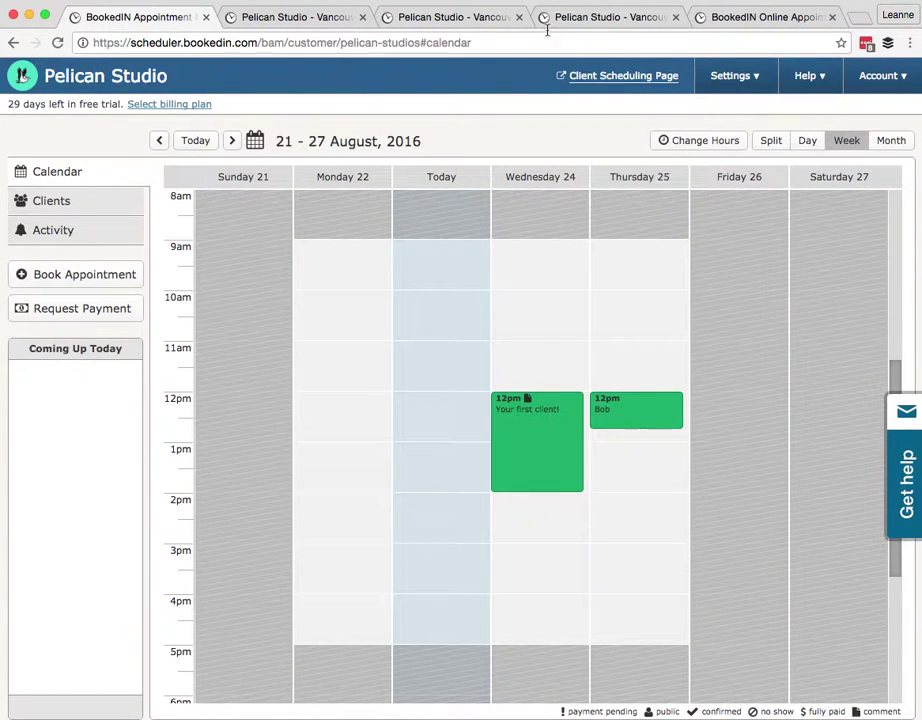
pyautogui.click(731, 78)
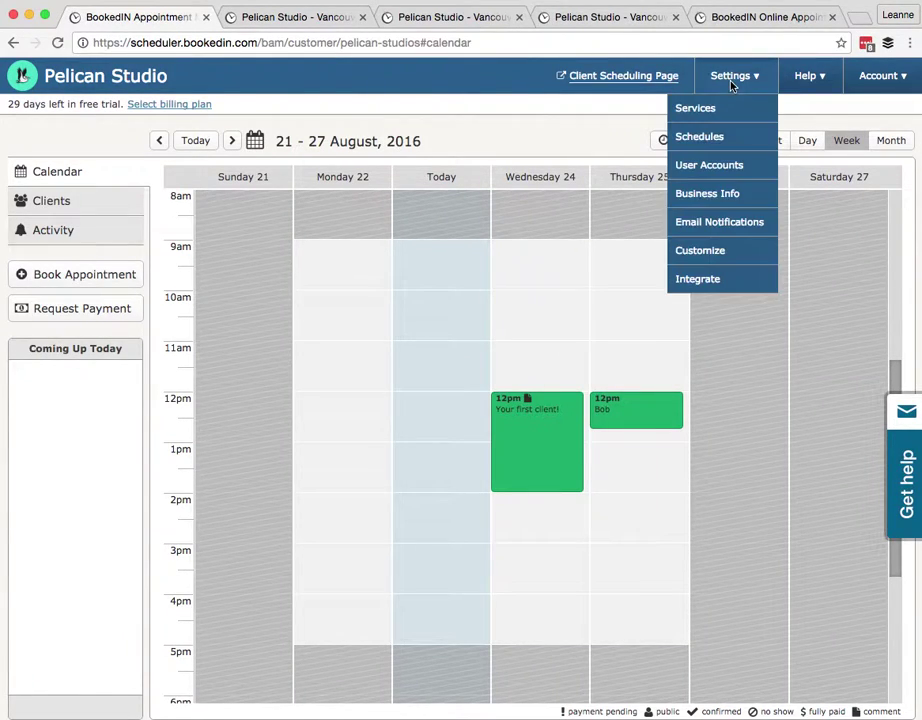
# On the Integrate page, make the Book Now button custom hex 62E3D0, then generate and copy its code
pyautogui.click(700, 279)
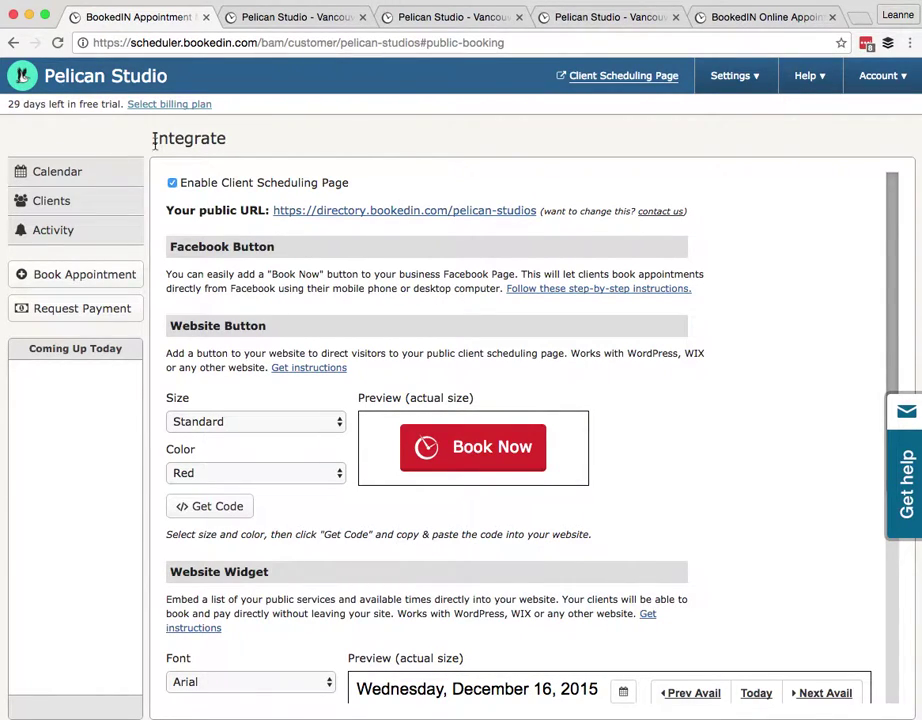
pyautogui.scroll(-2, 226, 256)
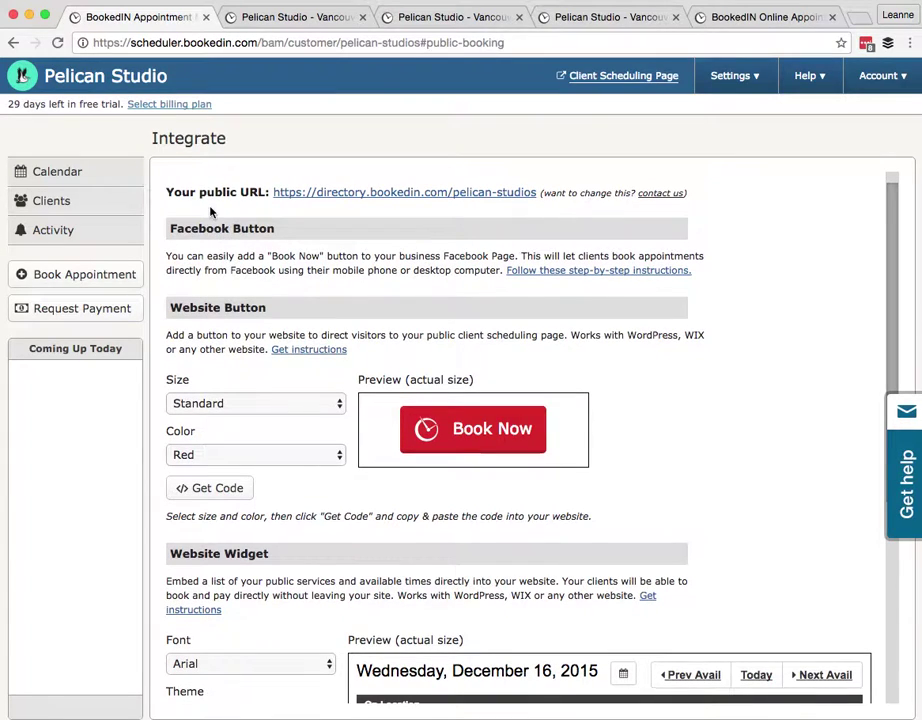
pyautogui.scroll(1, 260, 209)
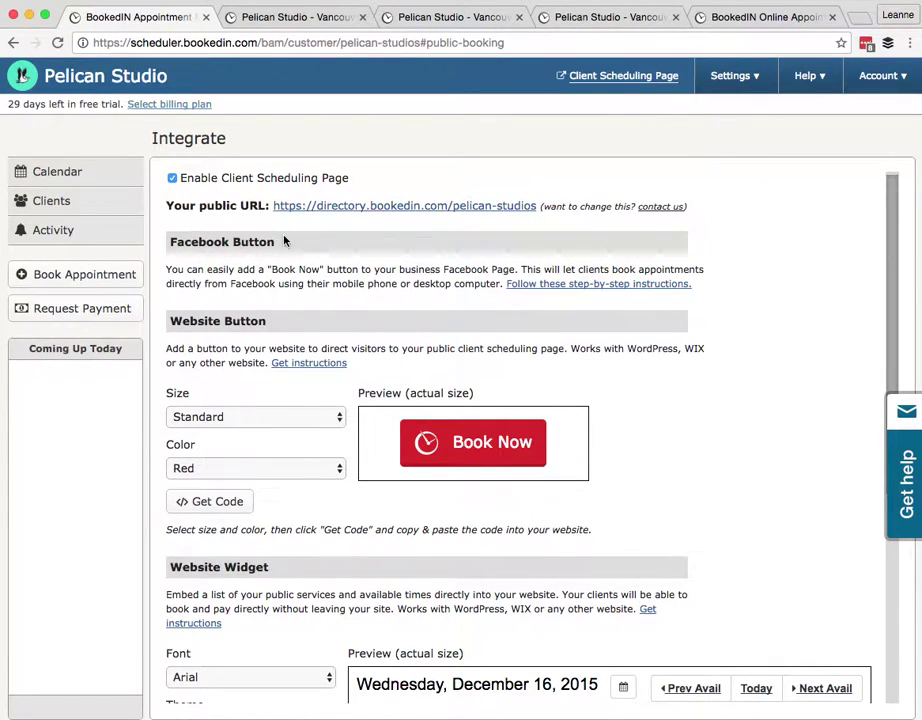
pyautogui.scroll(-2, 209, 257)
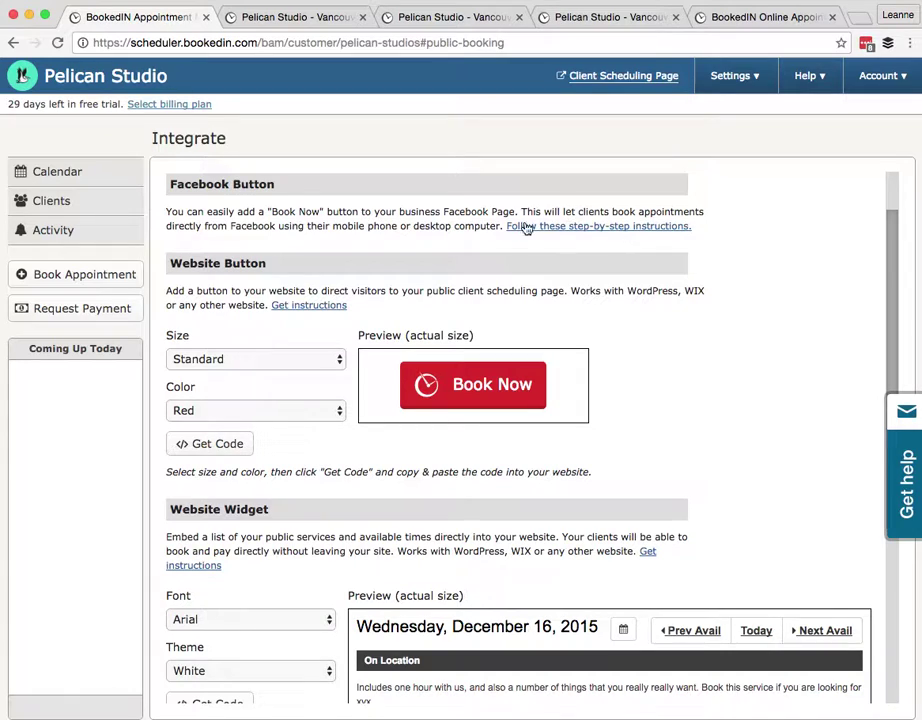
pyautogui.scroll(-2, 375, 274)
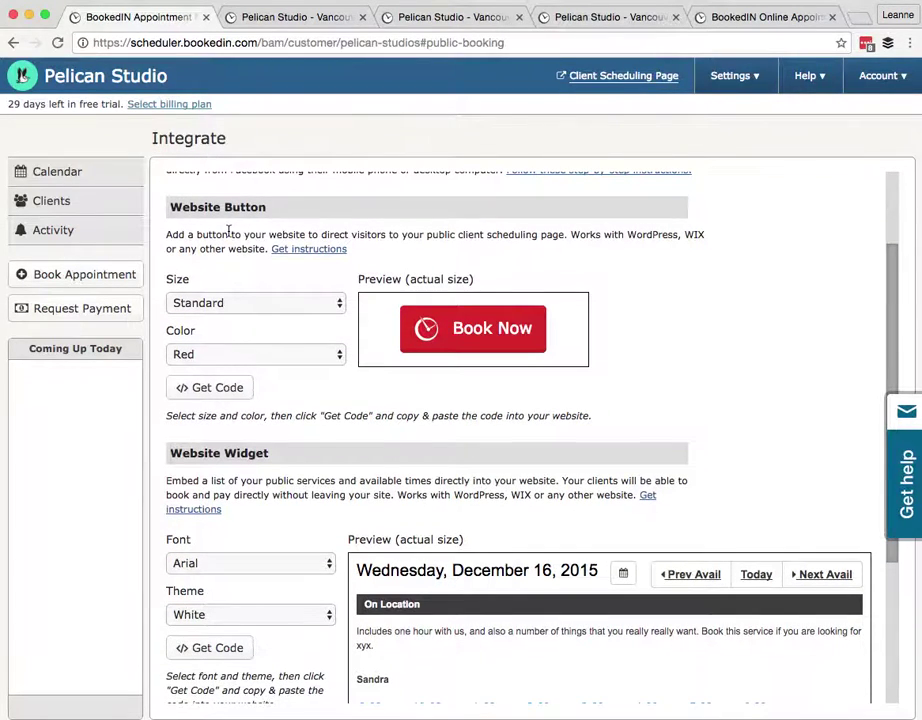
pyautogui.click(208, 360)
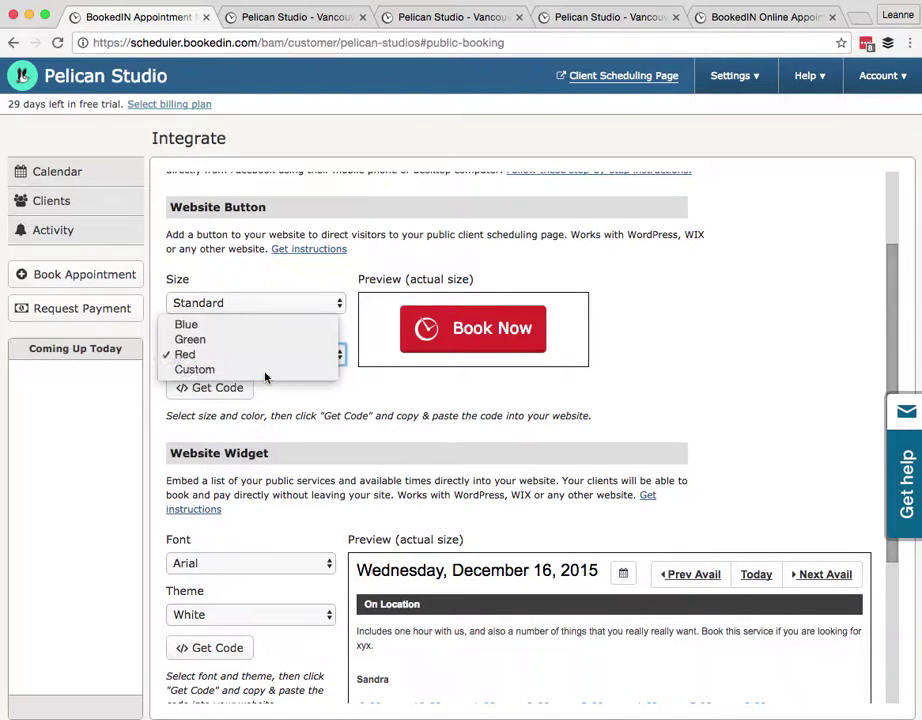
pyautogui.click(268, 371)
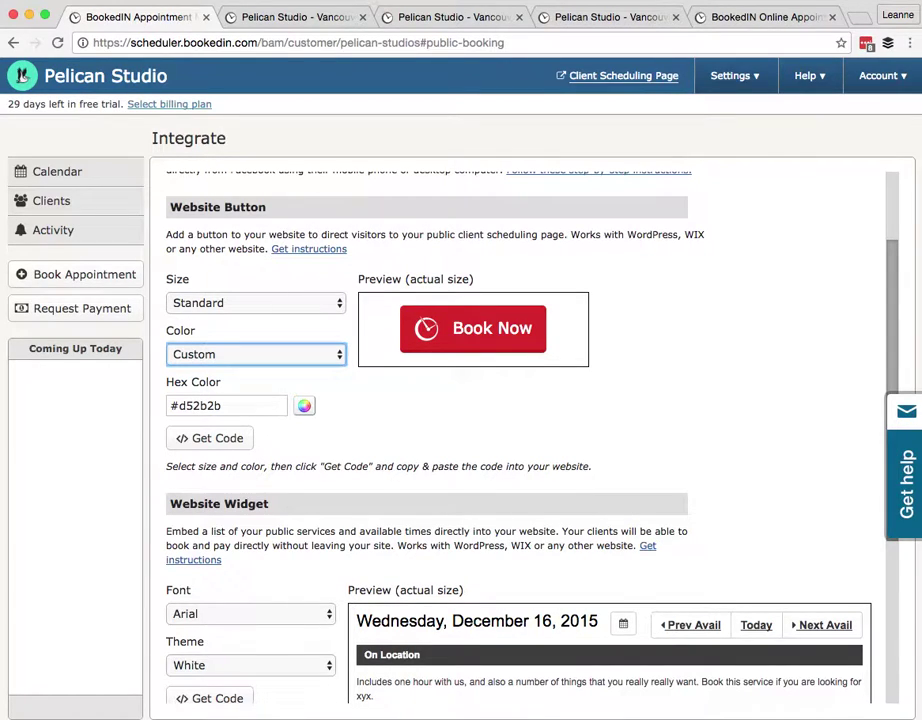
pyautogui.click(193, 405)
pyautogui.doubleClick(193, 405)
pyautogui.write('62E3D0')
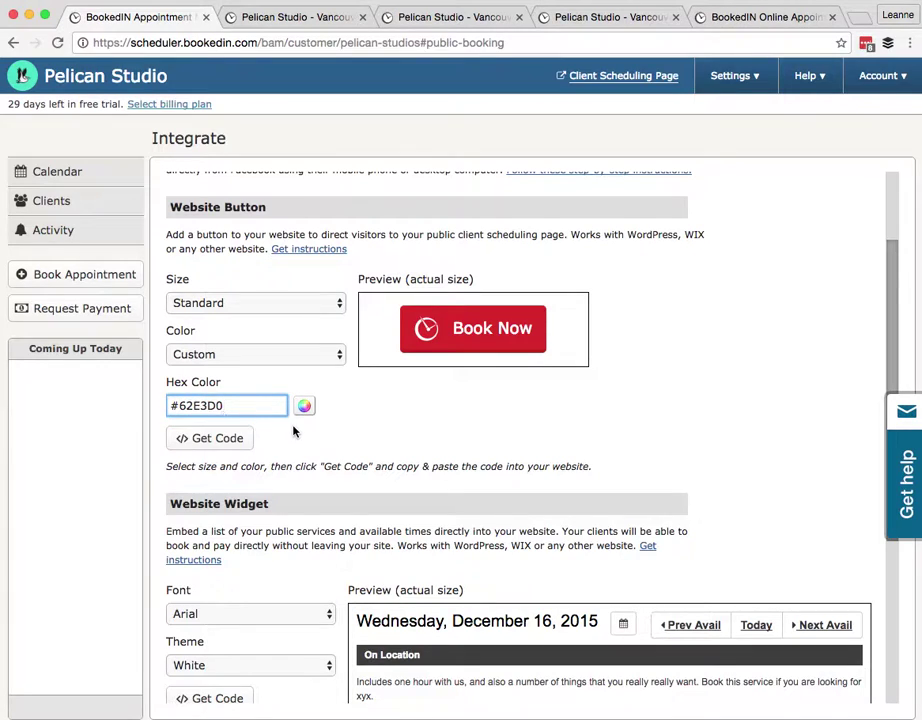
pyautogui.click(243, 437)
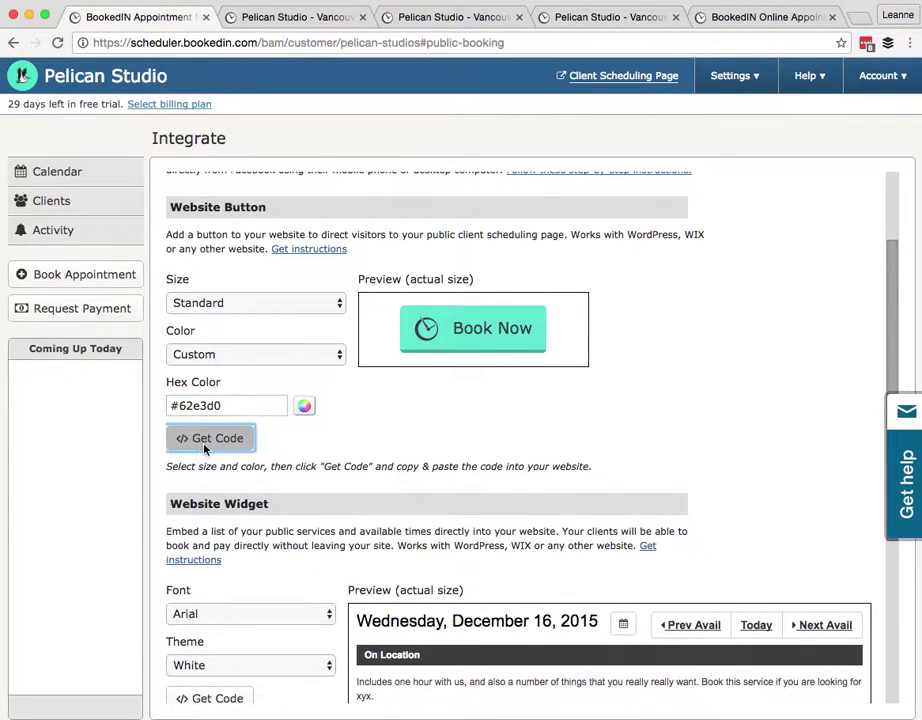
pyautogui.click(579, 532)
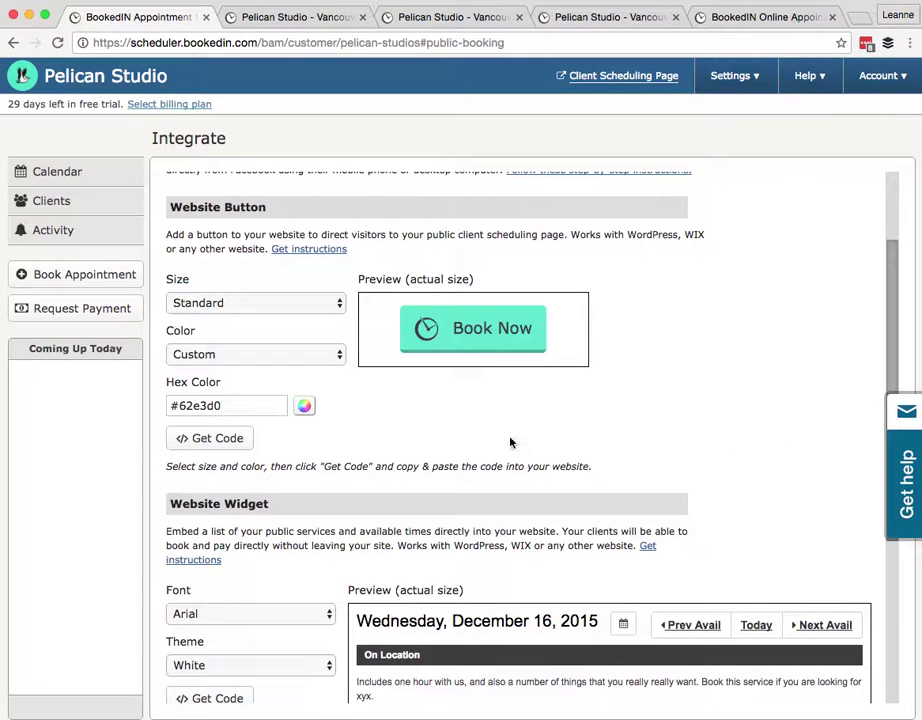
# Set the Website Widget theme to Custom with bar colour 62e3d0
pyautogui.scroll(-4, 510, 442)
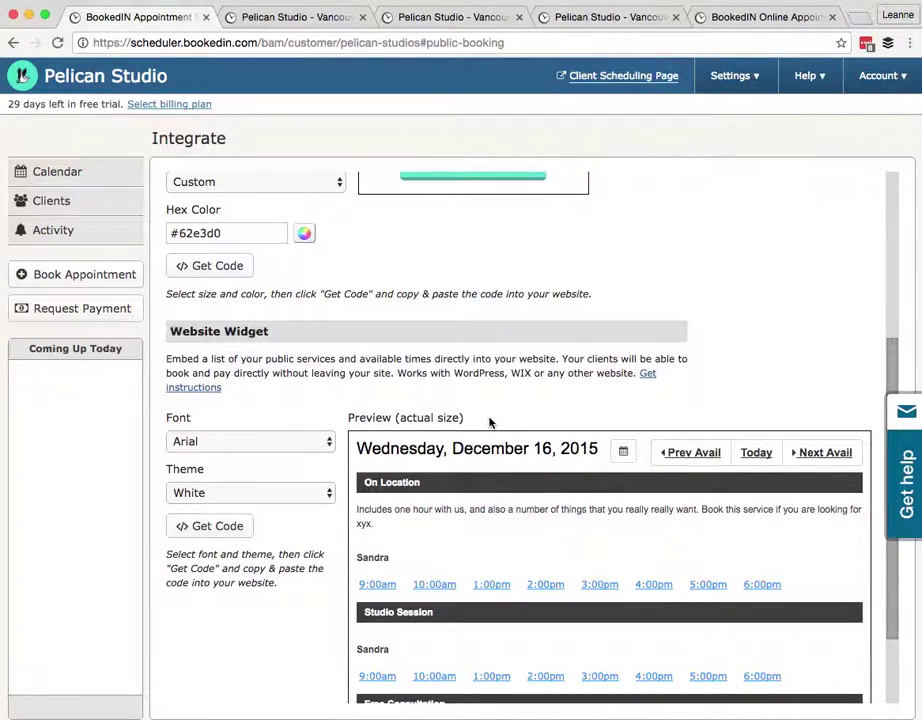
pyautogui.scroll(-2, 490, 422)
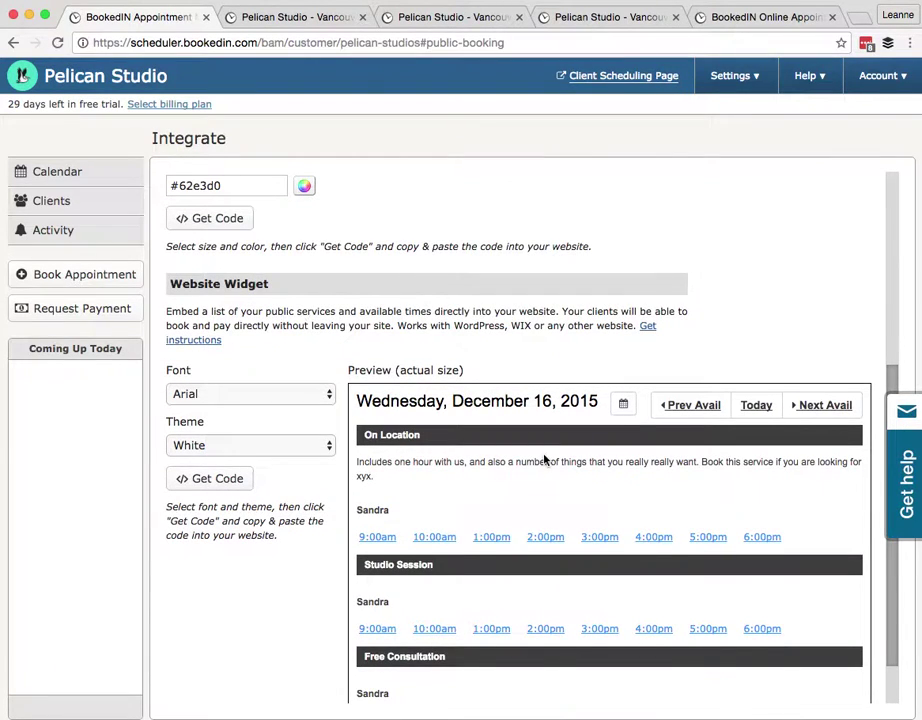
pyautogui.scroll(-2, 545, 459)
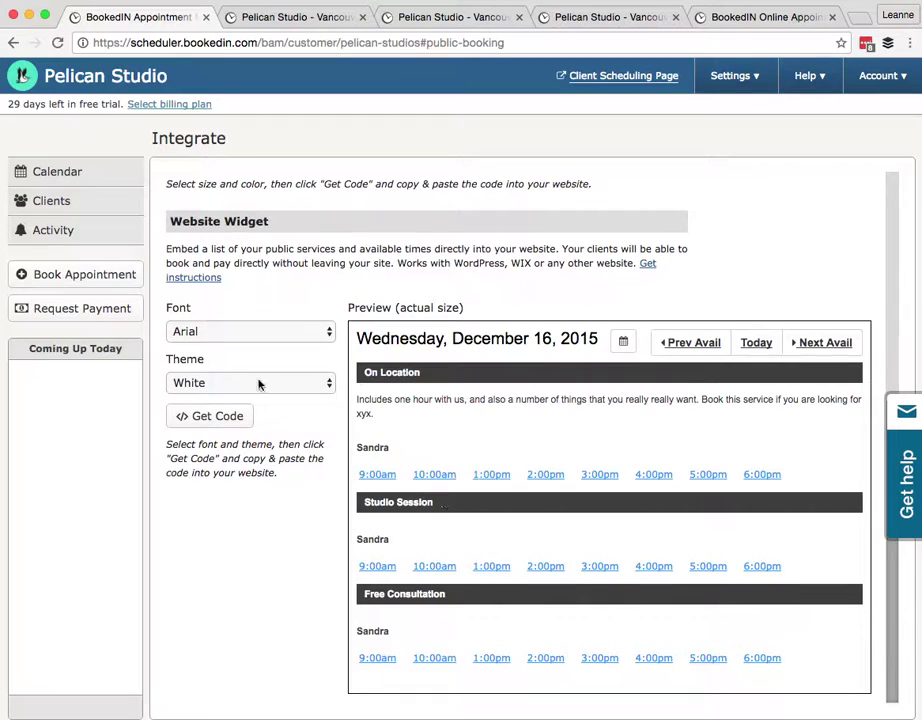
pyautogui.click(202, 384)
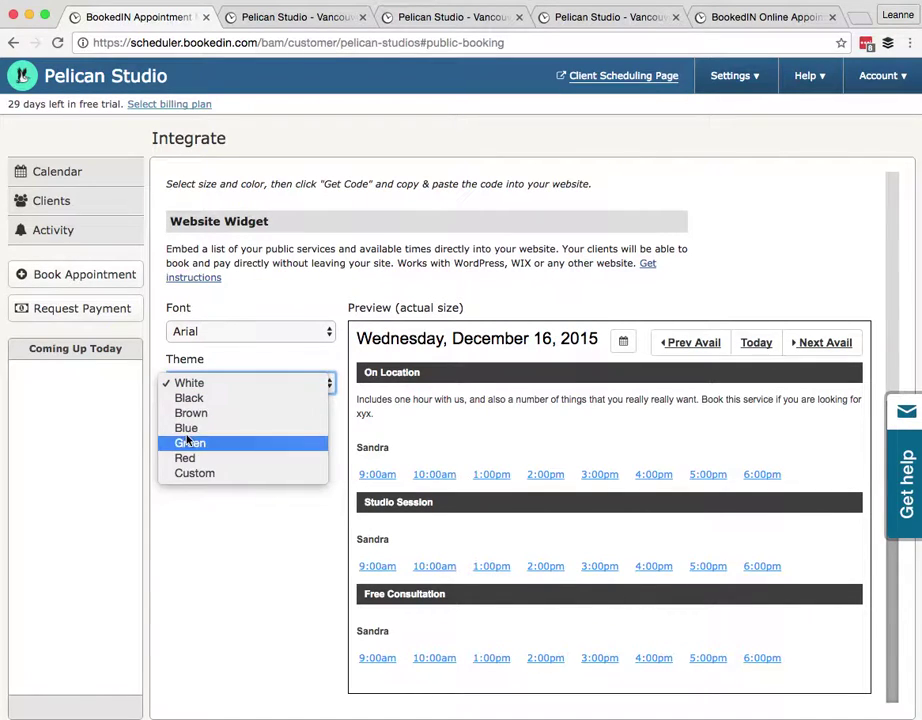
pyautogui.click(196, 473)
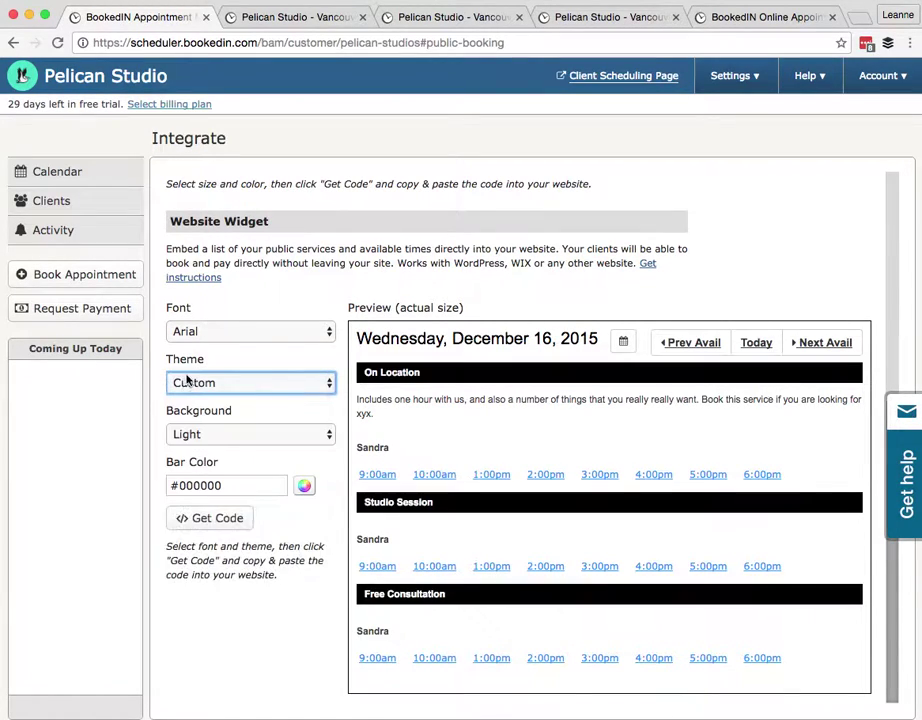
pyautogui.doubleClick(191, 484)
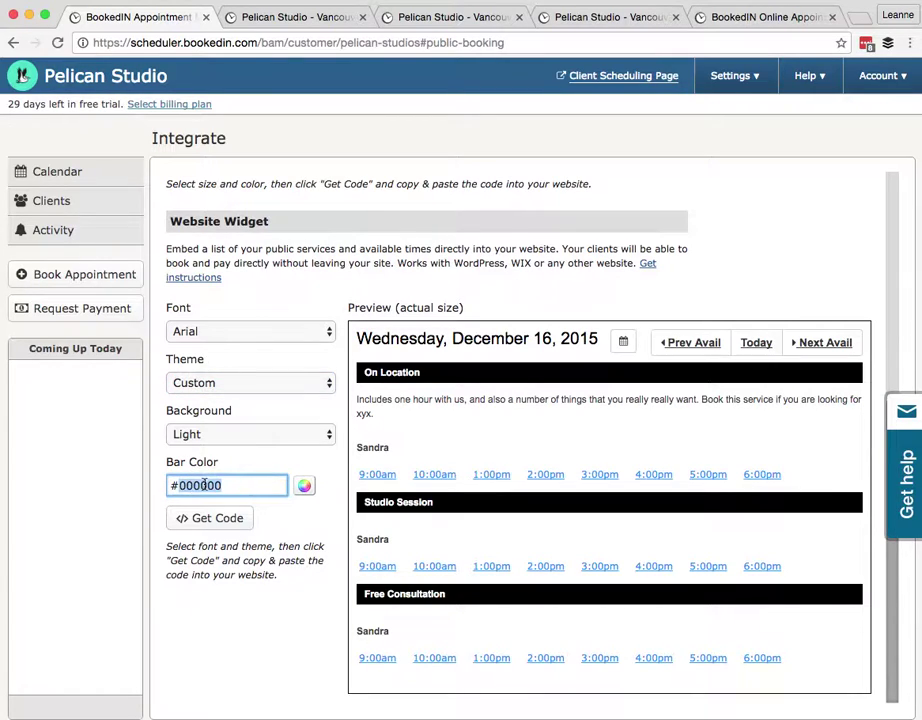
pyautogui.hotkey('ctrl', 'v')
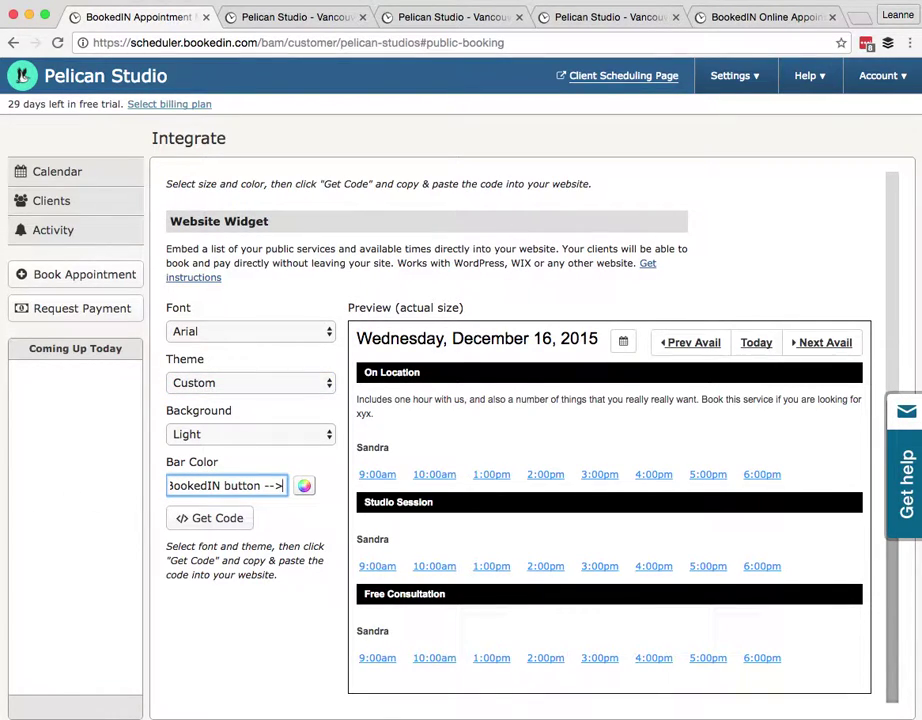
pyautogui.hotkey('ctrl', 'z')
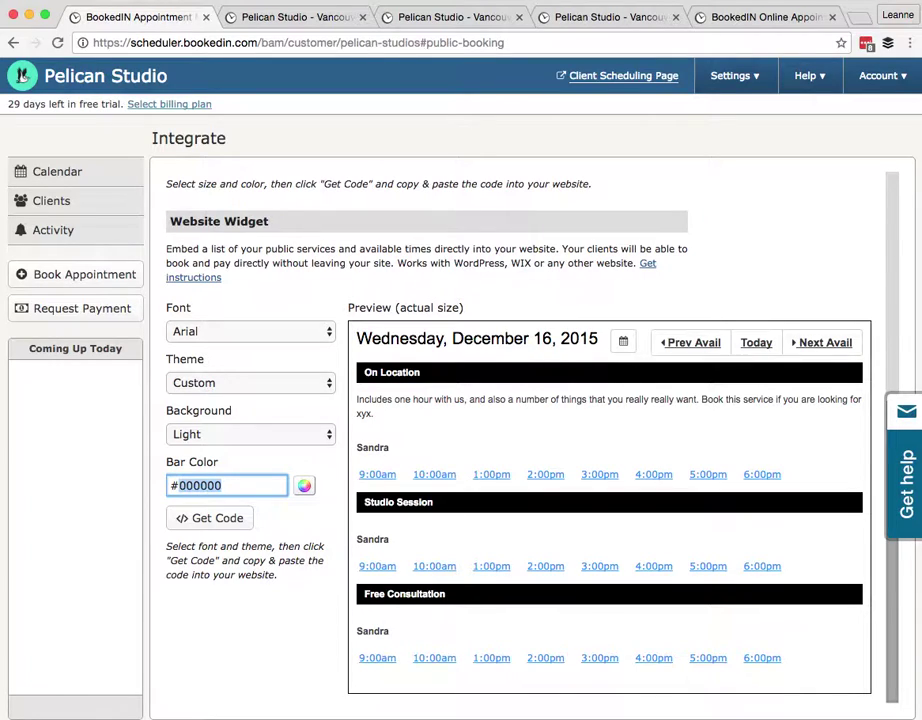
pyautogui.write('62e3d0')
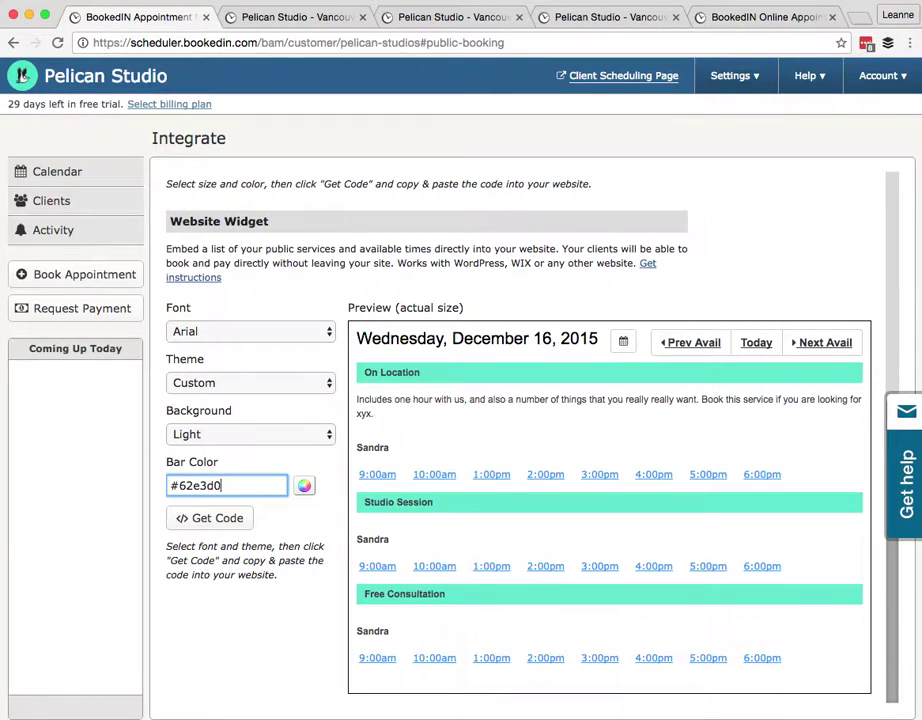
# Switch the widget font to Times, then generate and copy the widget embed code
pyautogui.click(185, 326)
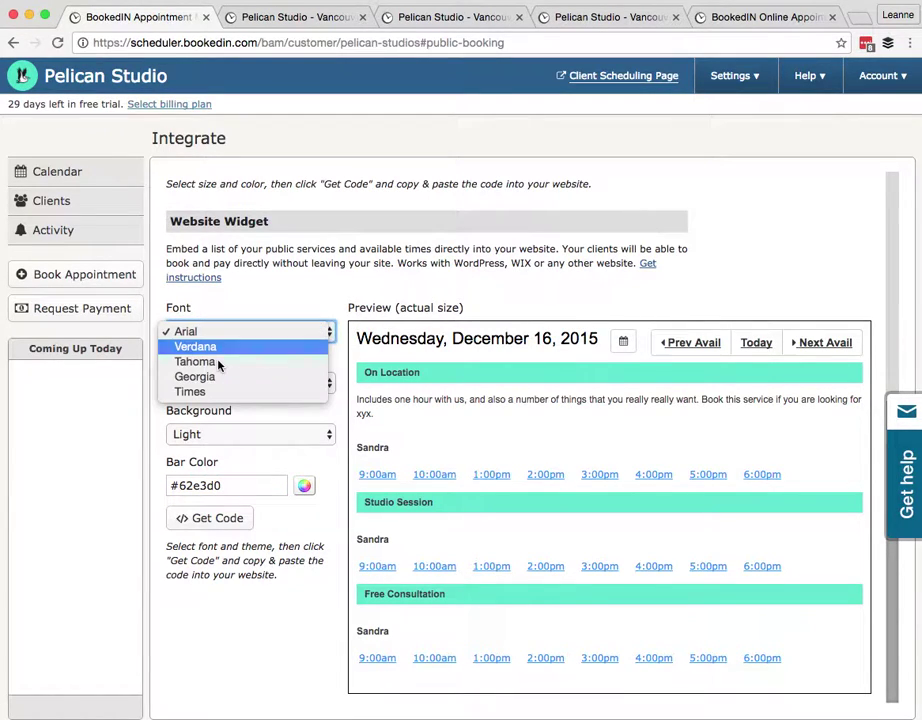
pyautogui.press('Escape')
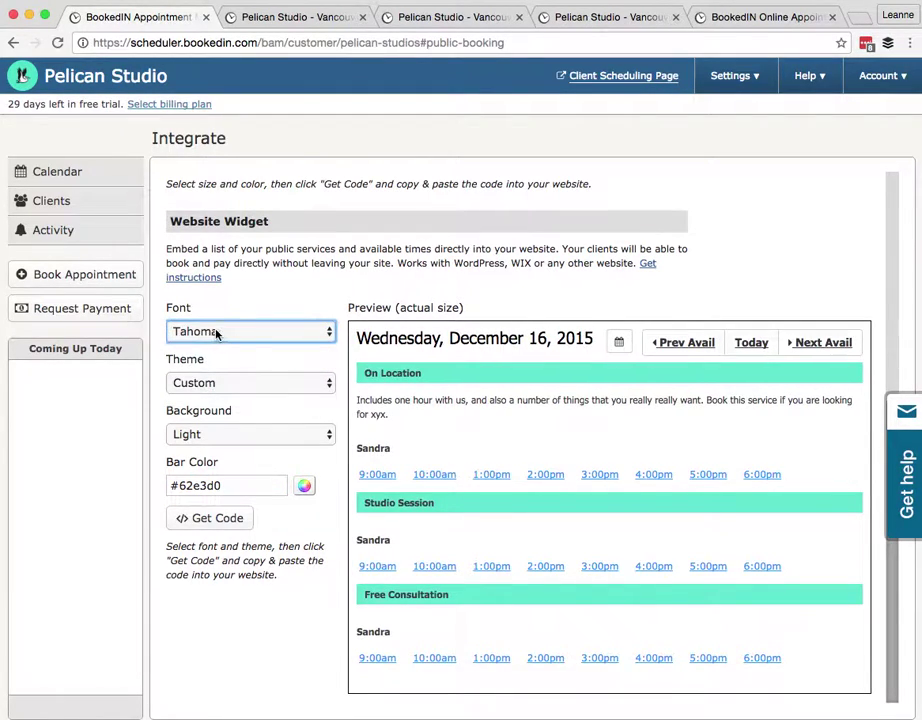
pyautogui.click(216, 331)
pyautogui.click(240, 362)
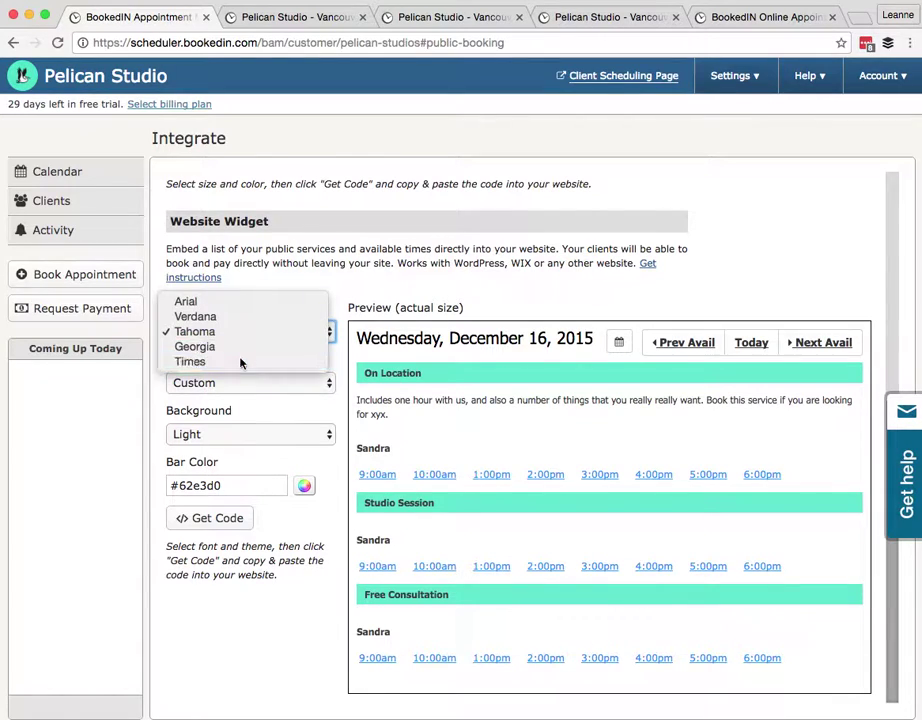
pyautogui.click(205, 535)
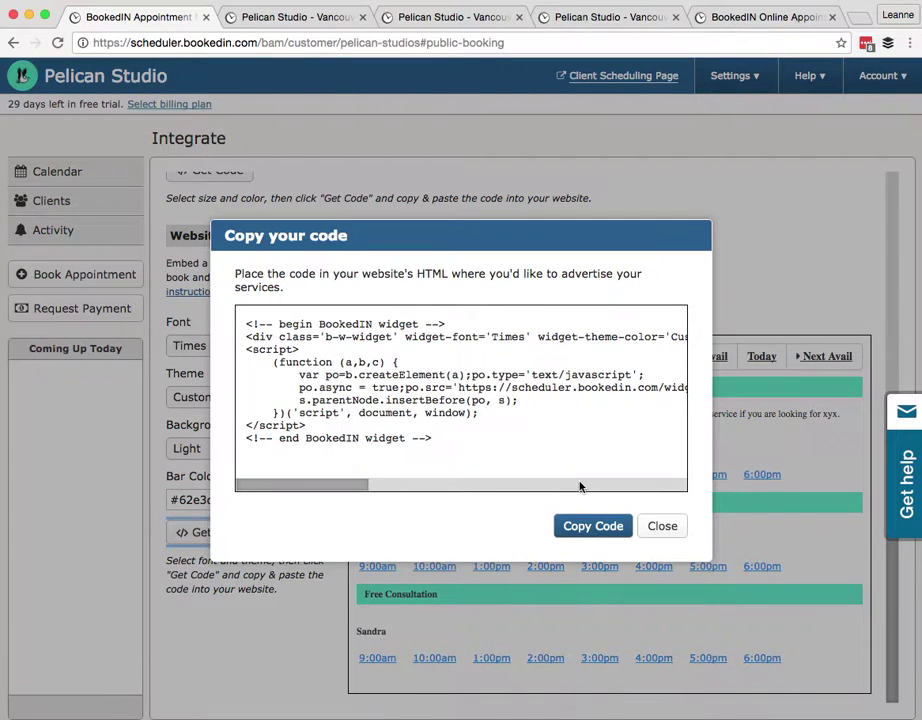
pyautogui.click(591, 525)
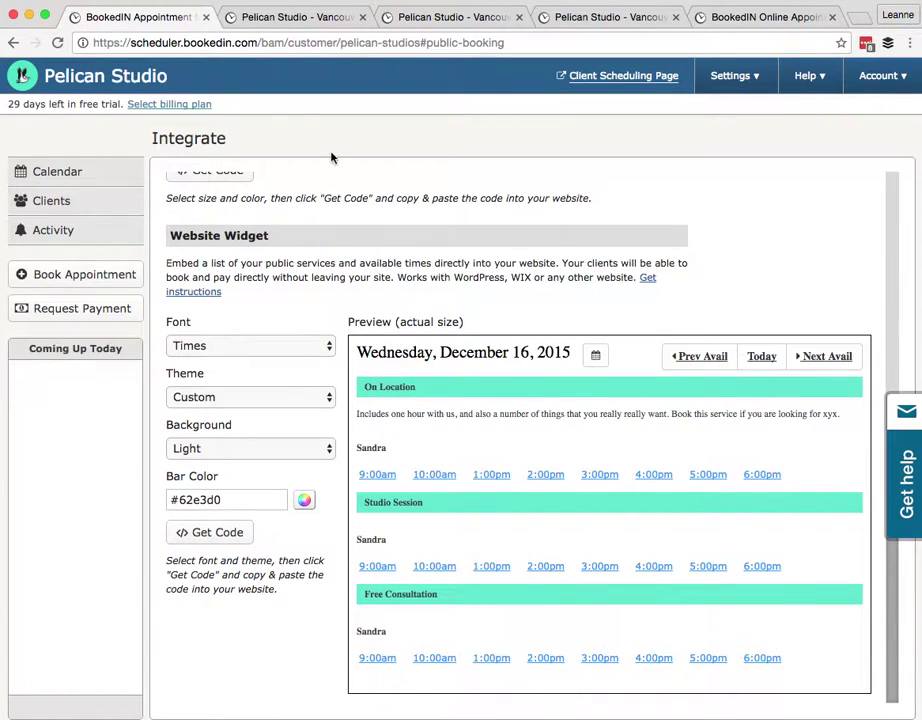
# Check Pelican Studio's public booking page showing Thursday, August 25 availability in teal
pyautogui.click(88, 179)
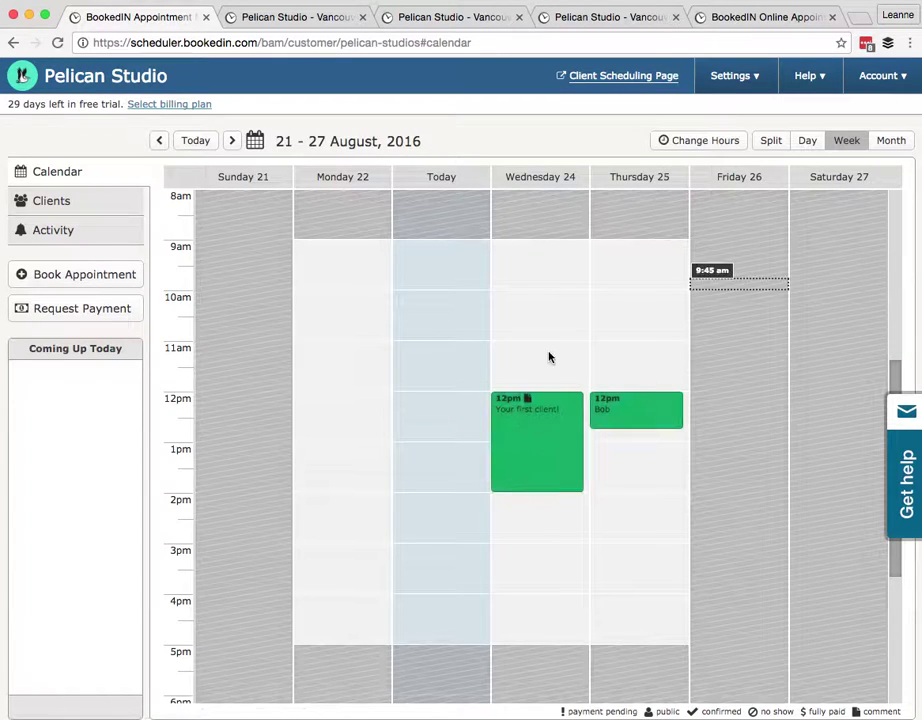
pyautogui.click(282, 18)
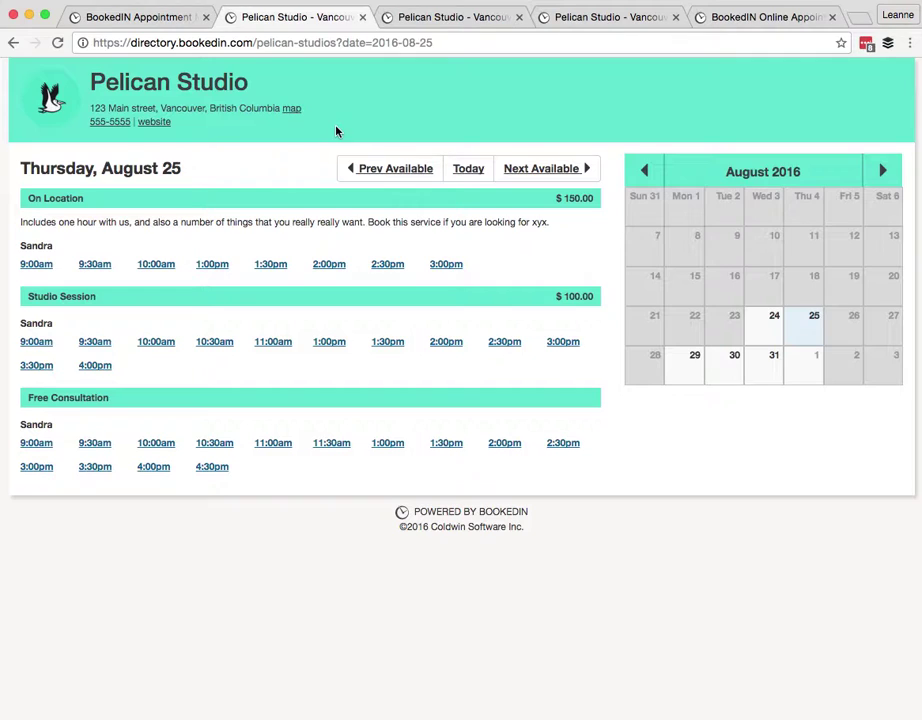